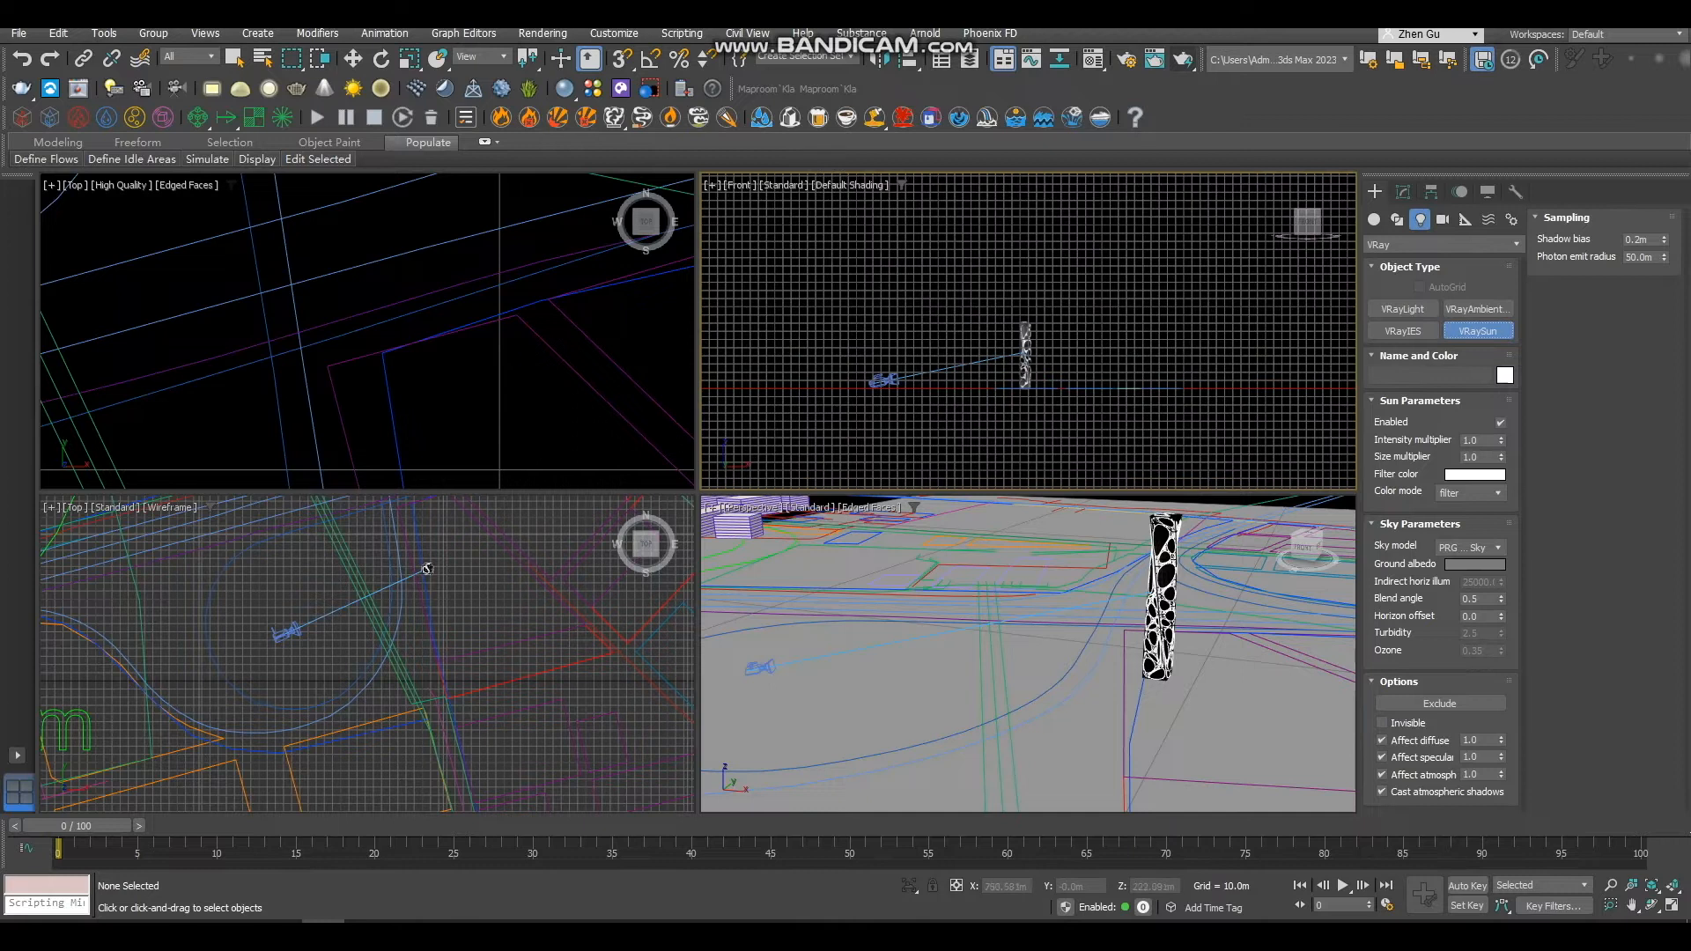
# Create a VRaySun in the Front view aimed diagonally down at the tower, adding the VRaySky environment map.
pyautogui.scroll(-2, 967, 381)
pyautogui.moveTo(1100, 226); pyautogui.dragTo(1006, 361)
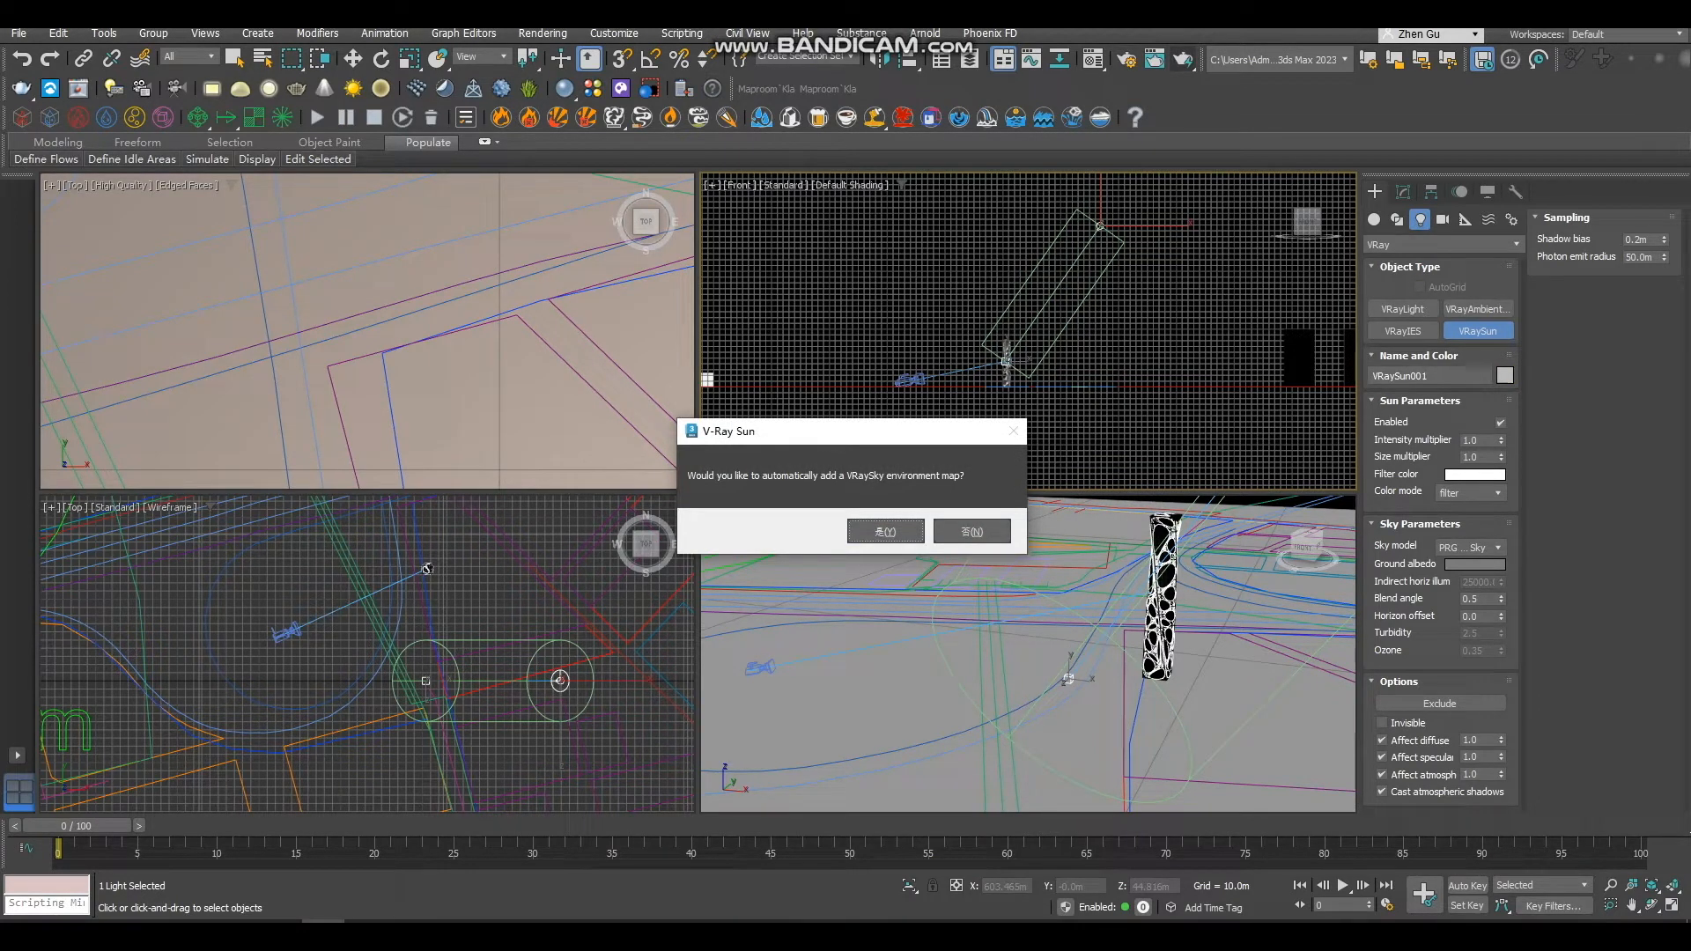
pyautogui.press('Return')
pyautogui.press('Return')
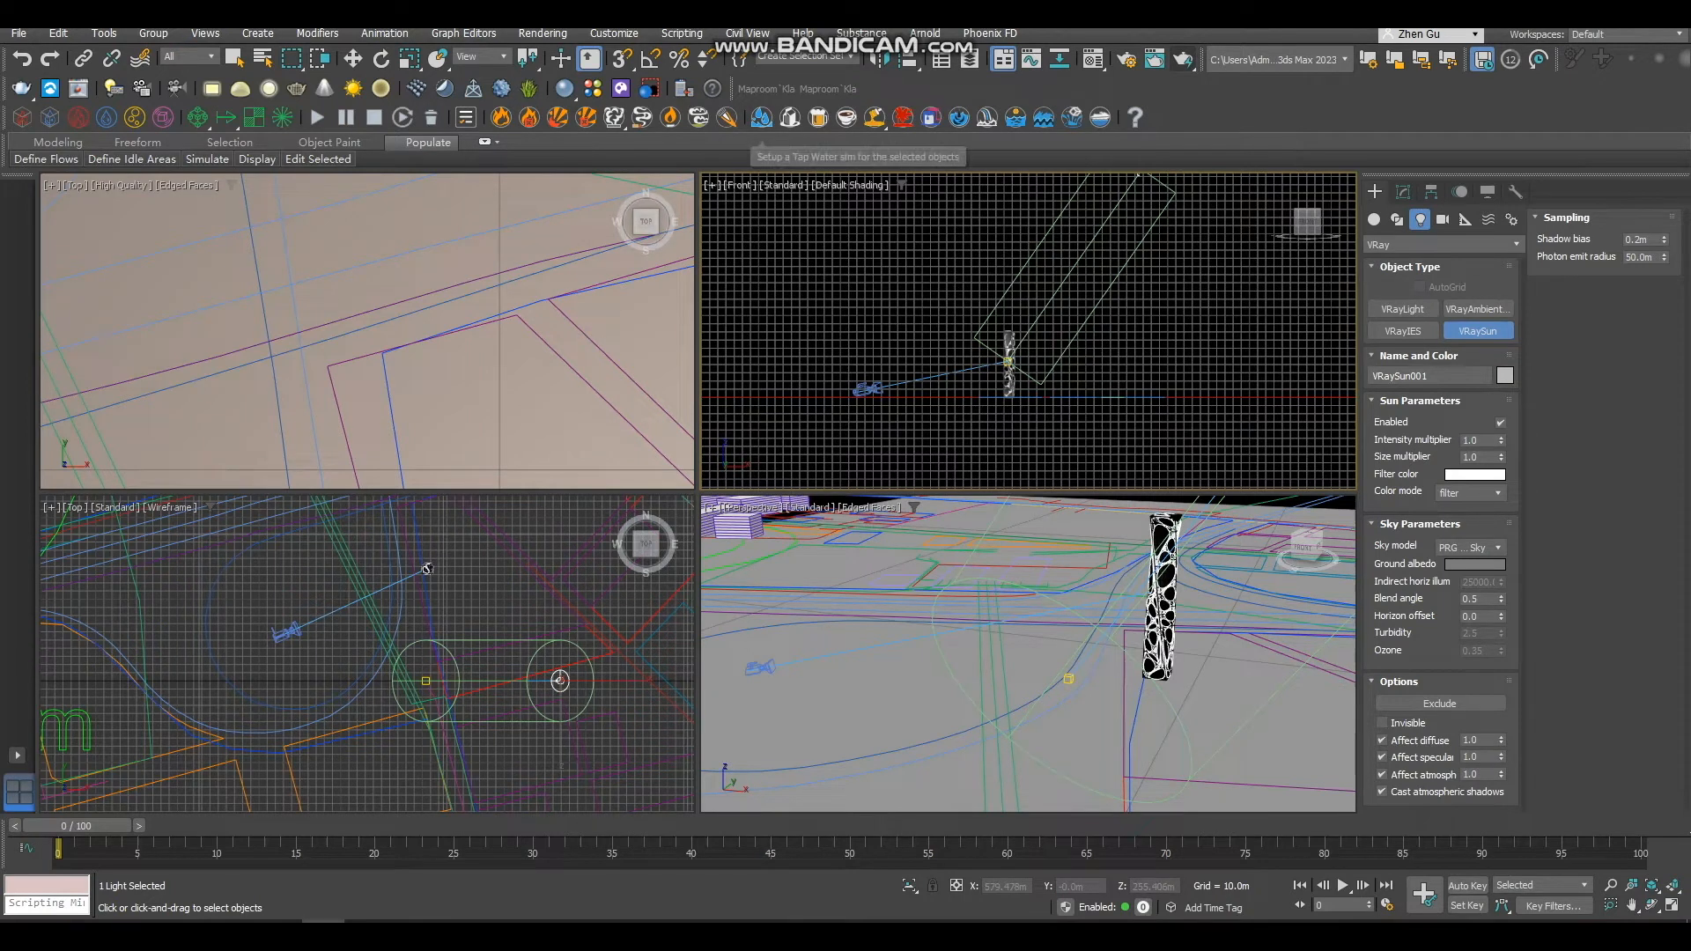
# Move the sun's target along Y onto the tower in the Top view.
pyautogui.press('w')
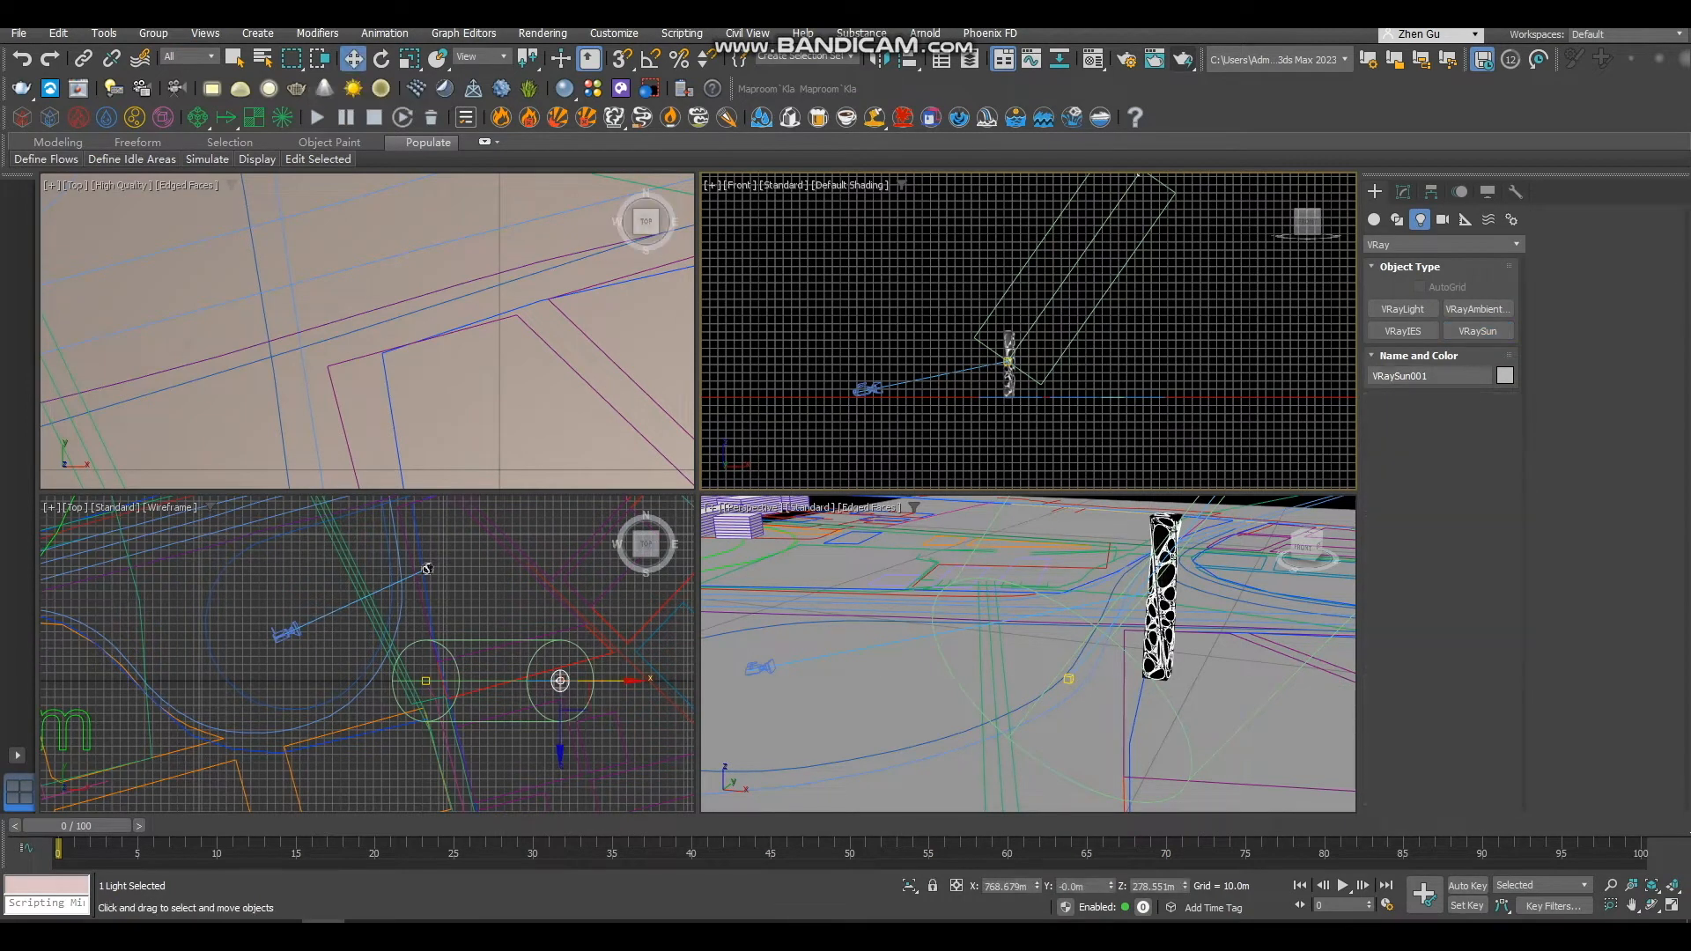
pyautogui.click(427, 568)
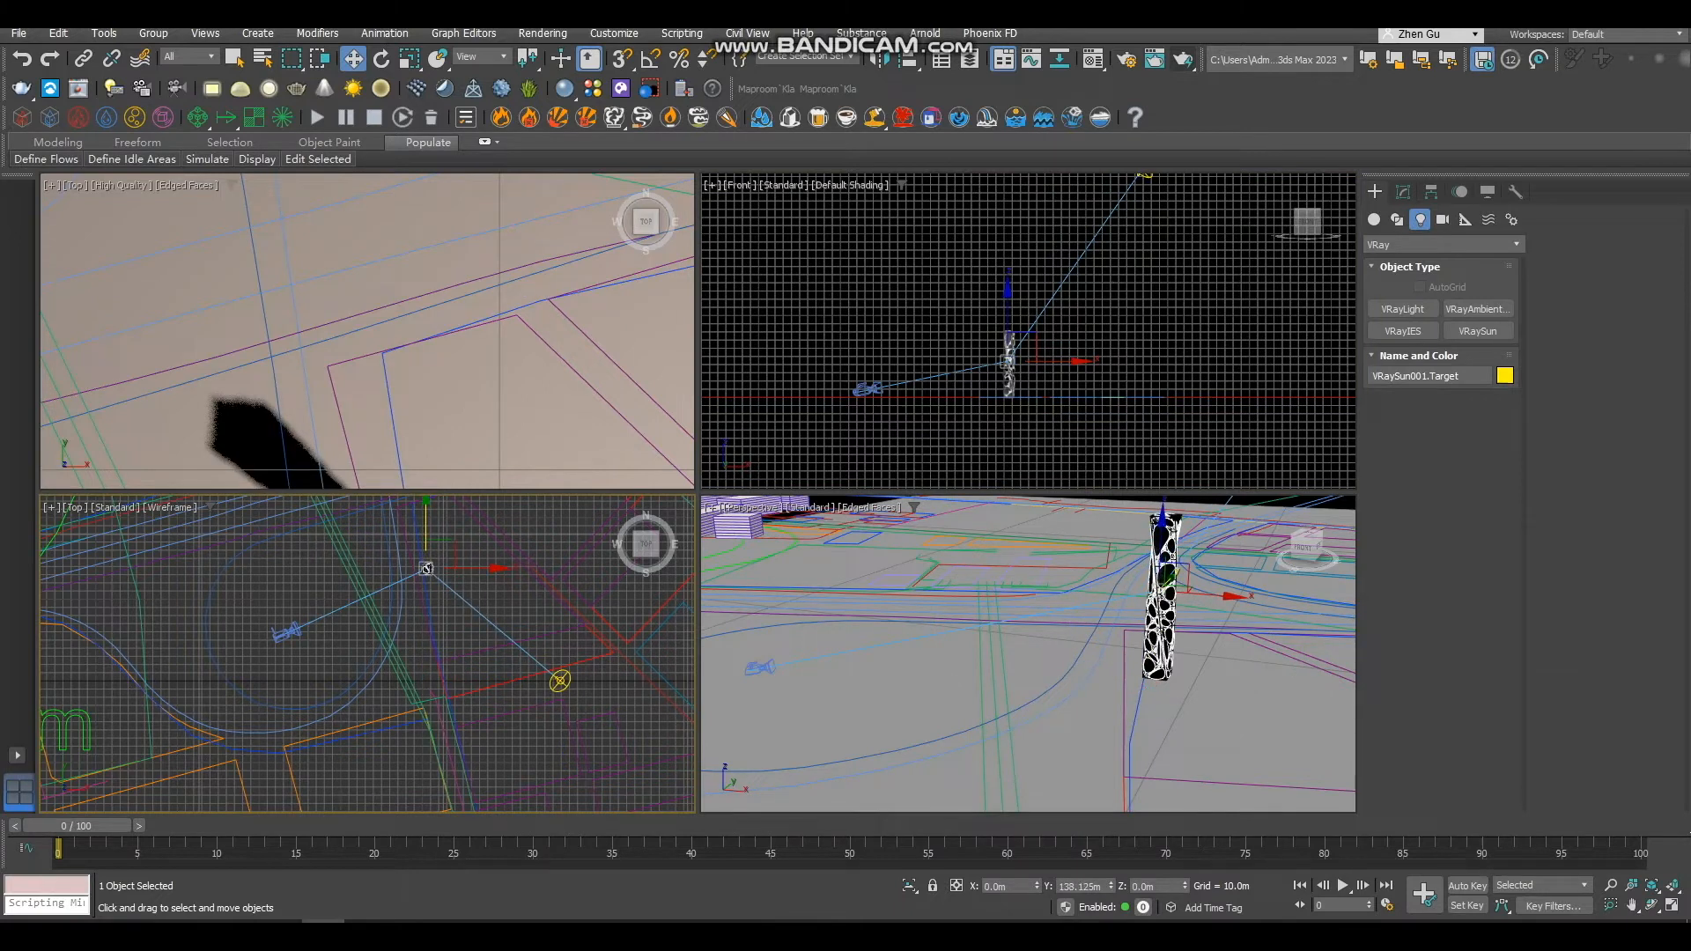
pyautogui.scroll(5, 427, 569)
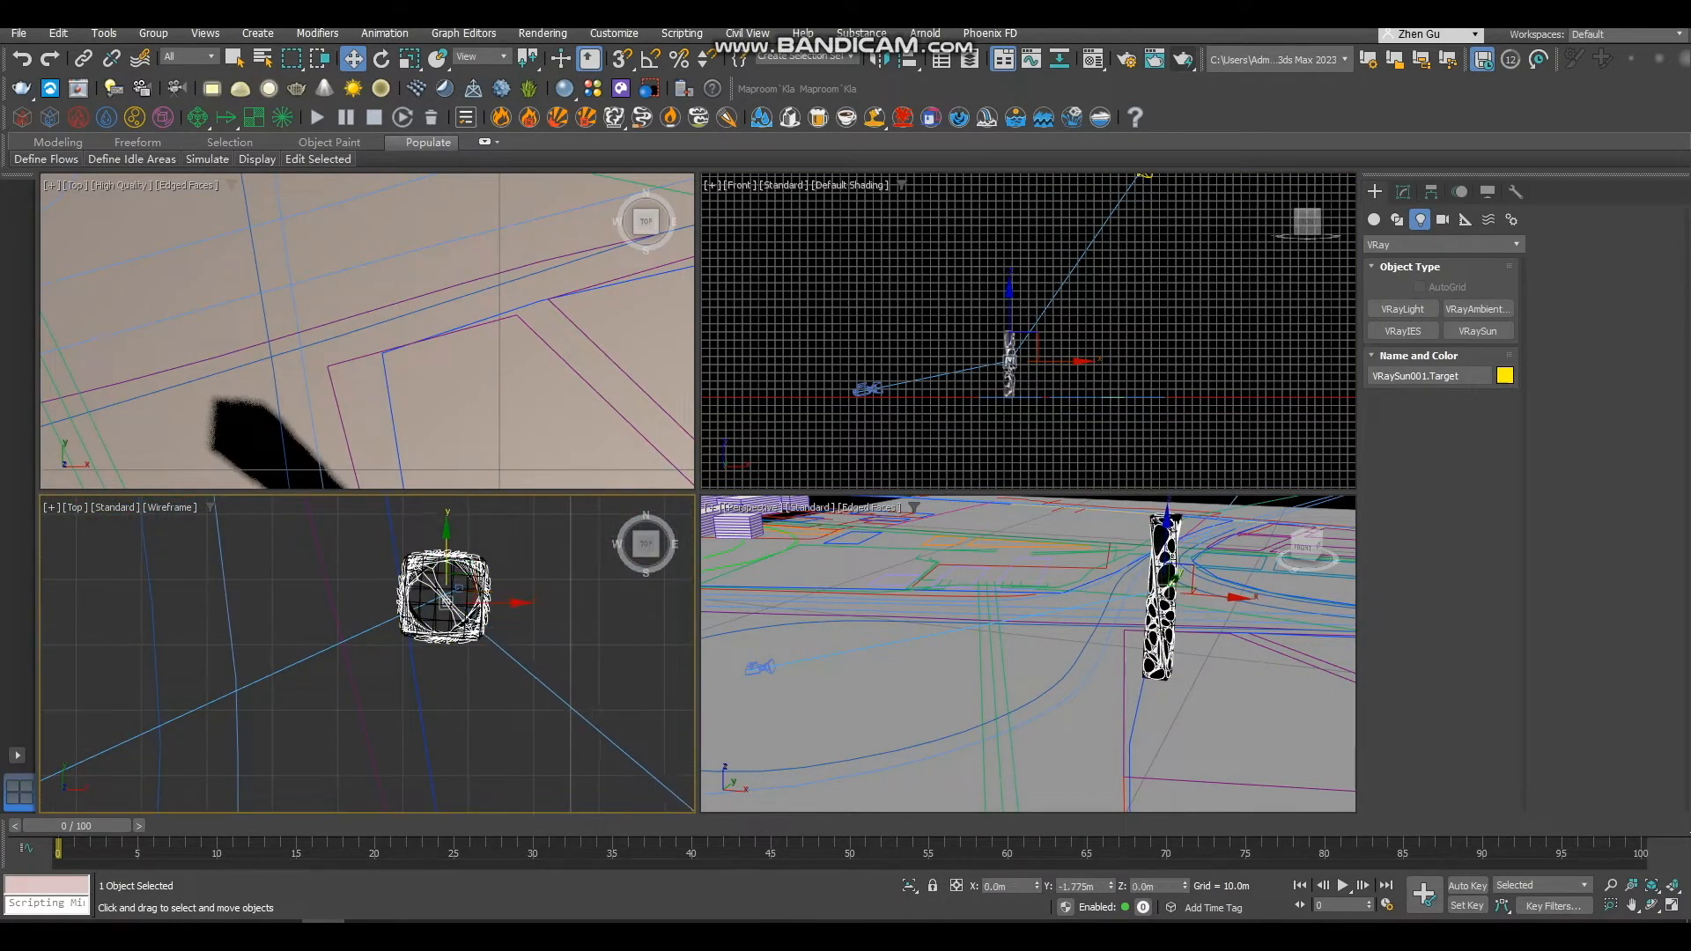
pyautogui.moveTo(446, 596); pyautogui.dragTo(445, 578)
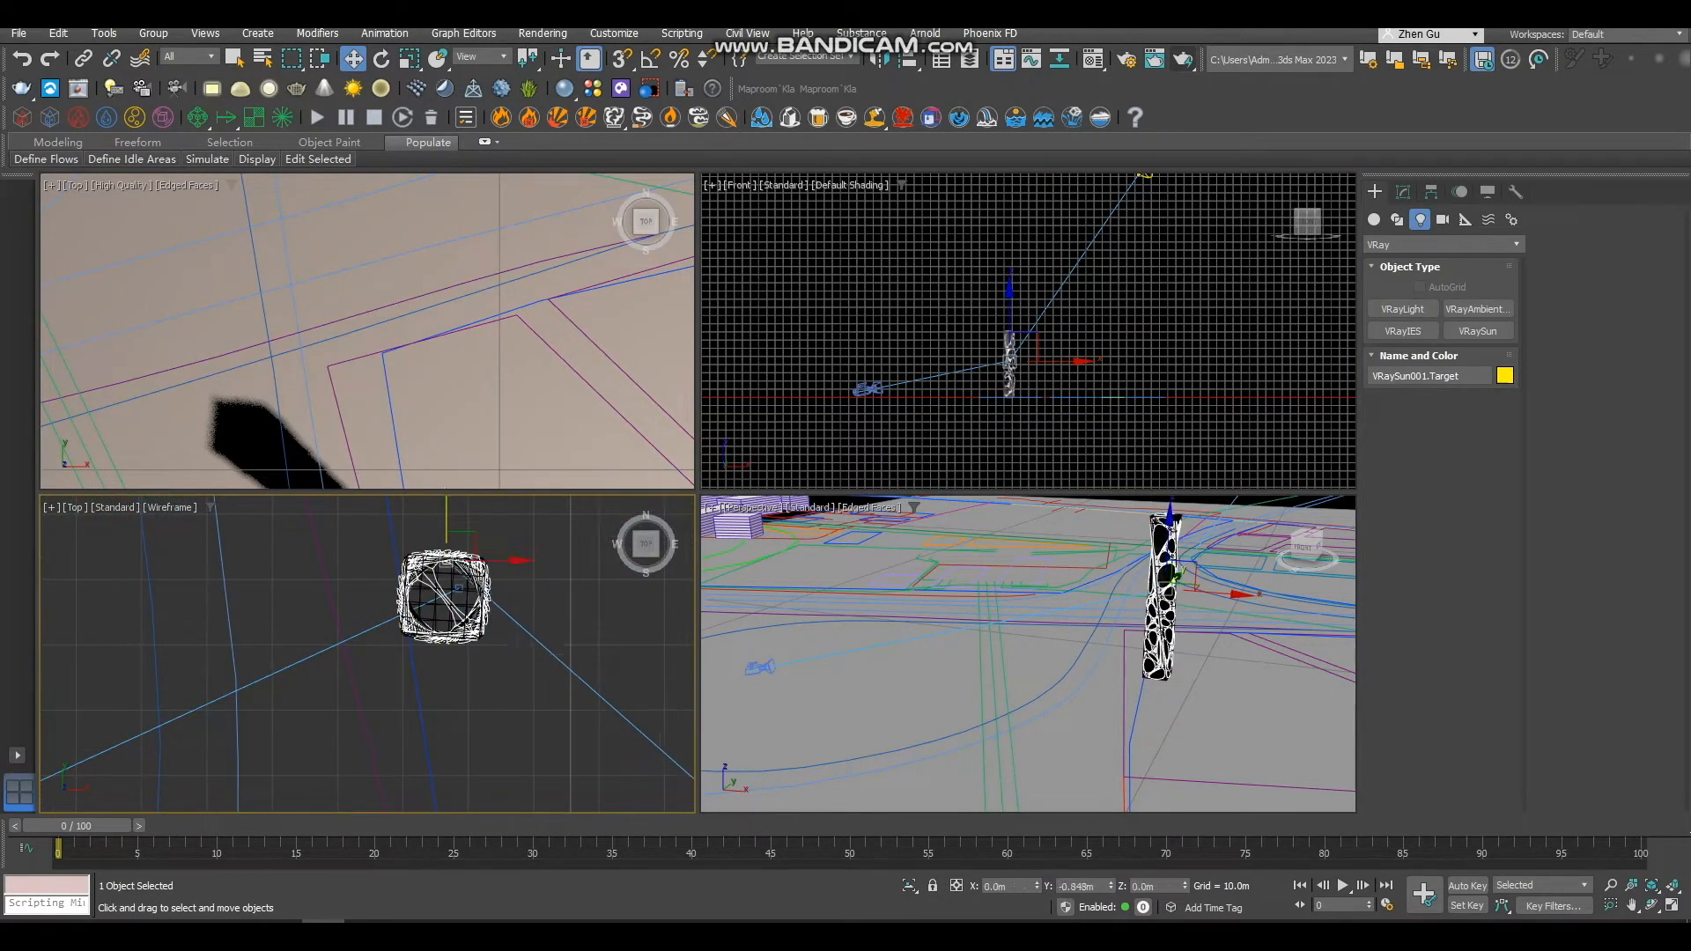
pyautogui.scroll(-8, 1027, 653)
# Move the sun light in the maximized Perspective view to about Y 80 m.
pyautogui.doubleClick(712, 507)
pyautogui.scroll(-3, 697, 493)
pyautogui.keyDown('alt'); pyautogui.moveTo(757, 458); pyautogui.dragTo(665, 533, button='middle'); pyautogui.keyUp('alt')
pyautogui.scroll(3, 617, 528)
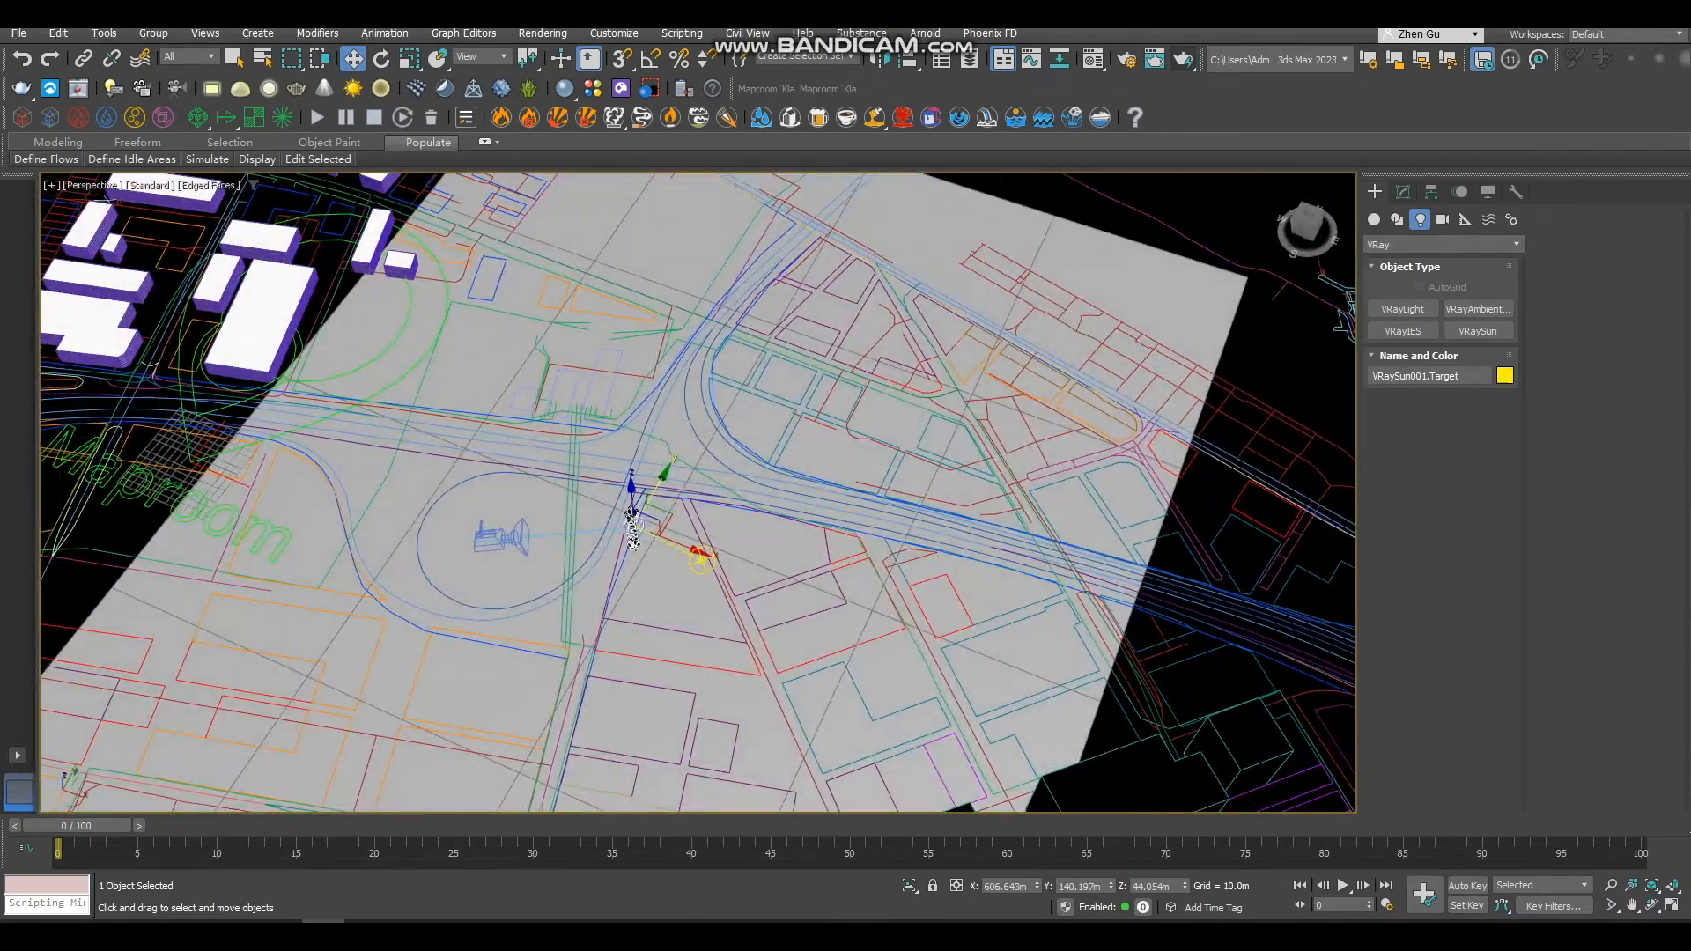
pyautogui.click(698, 556)
pyautogui.scroll(3, 698, 558)
pyautogui.scroll(3, 720, 530)
pyautogui.moveTo(720, 572); pyautogui.dragTo(759, 500)
pyautogui.scroll(-3, 748, 511)
pyautogui.keyDown('alt'); pyautogui.moveTo(748, 511); pyautogui.dragTo(735, 564, button='middle'); pyautogui.keyUp('alt')
pyautogui.moveTo(731, 573); pyautogui.dragTo(780, 517)
pyautogui.click(797, 550)
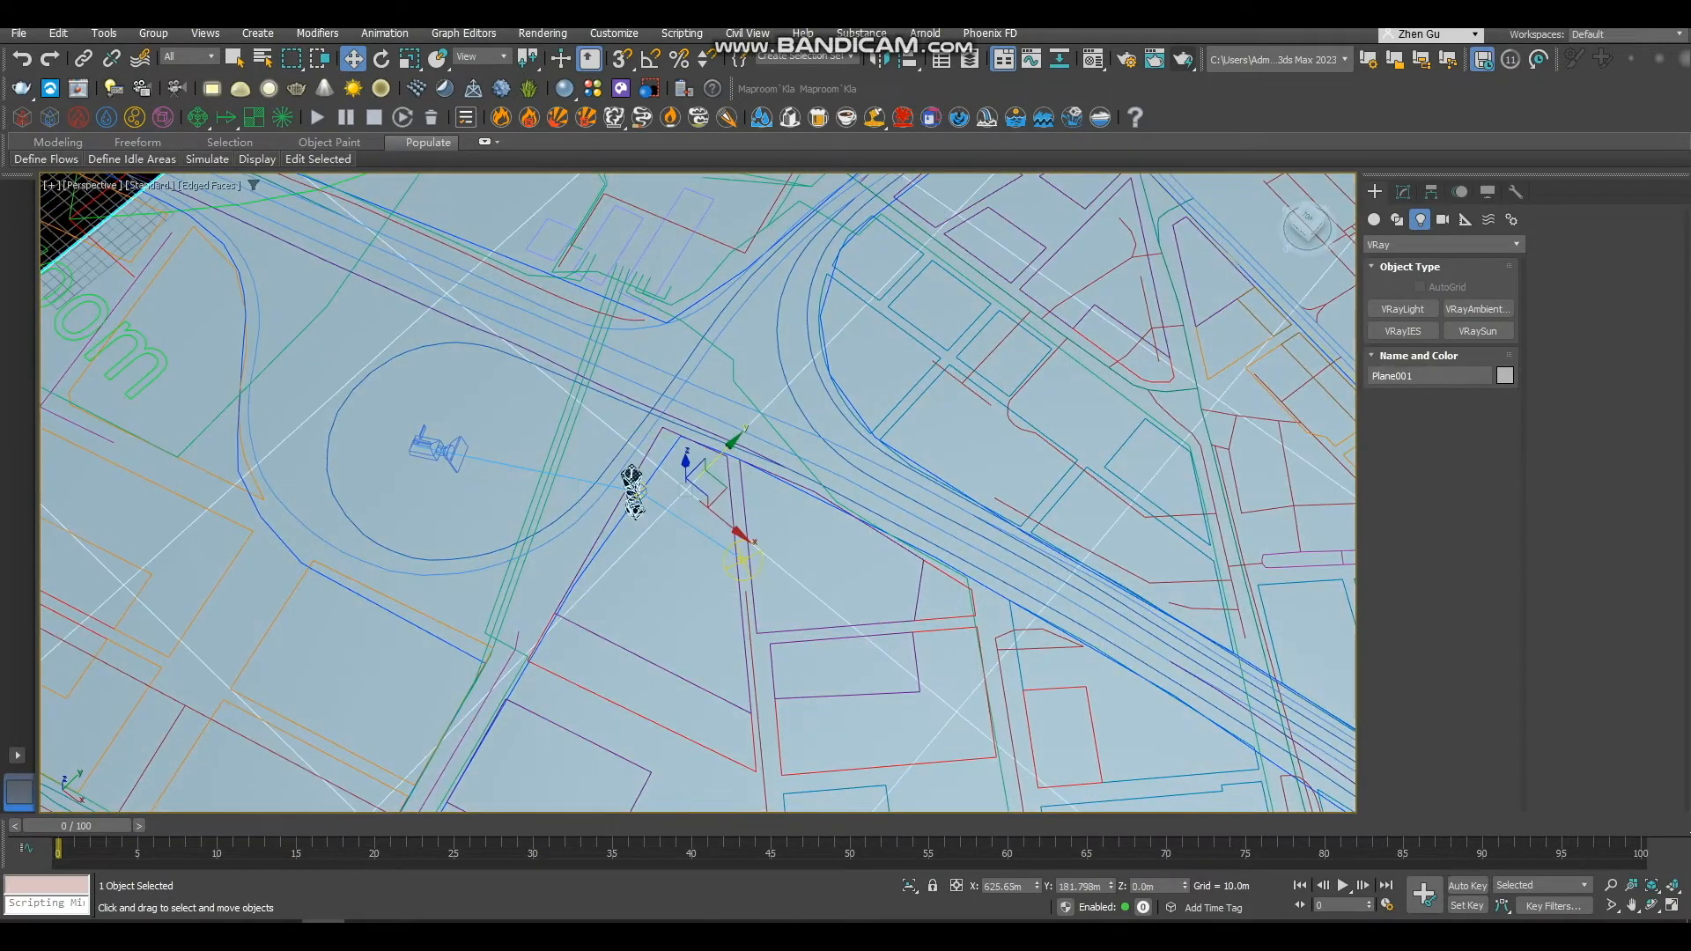
pyautogui.click(741, 557)
pyautogui.moveTo(741, 557)
pyautogui.keyDown('alt'); pyautogui.mouseDown(button='middle')
pyautogui.moveTo(771, 391)
pyautogui.moveTo(749, 370)
pyautogui.moveTo(747, 564)
pyautogui.mouseUp(button='middle'); pyautogui.keyUp('alt')
pyautogui.moveTo(749, 566)
pyautogui.mouseDown()
pyautogui.moveTo(804, 529)
pyautogui.moveTo(748, 566)
pyautogui.mouseUp()
pyautogui.keyDown('alt'); pyautogui.moveTo(748, 566); pyautogui.dragTo(759, 378, button='middle'); pyautogui.keyUp('alt')
pyautogui.scroll(-3, 704, 573)
pyautogui.scroll(6, 704, 573)
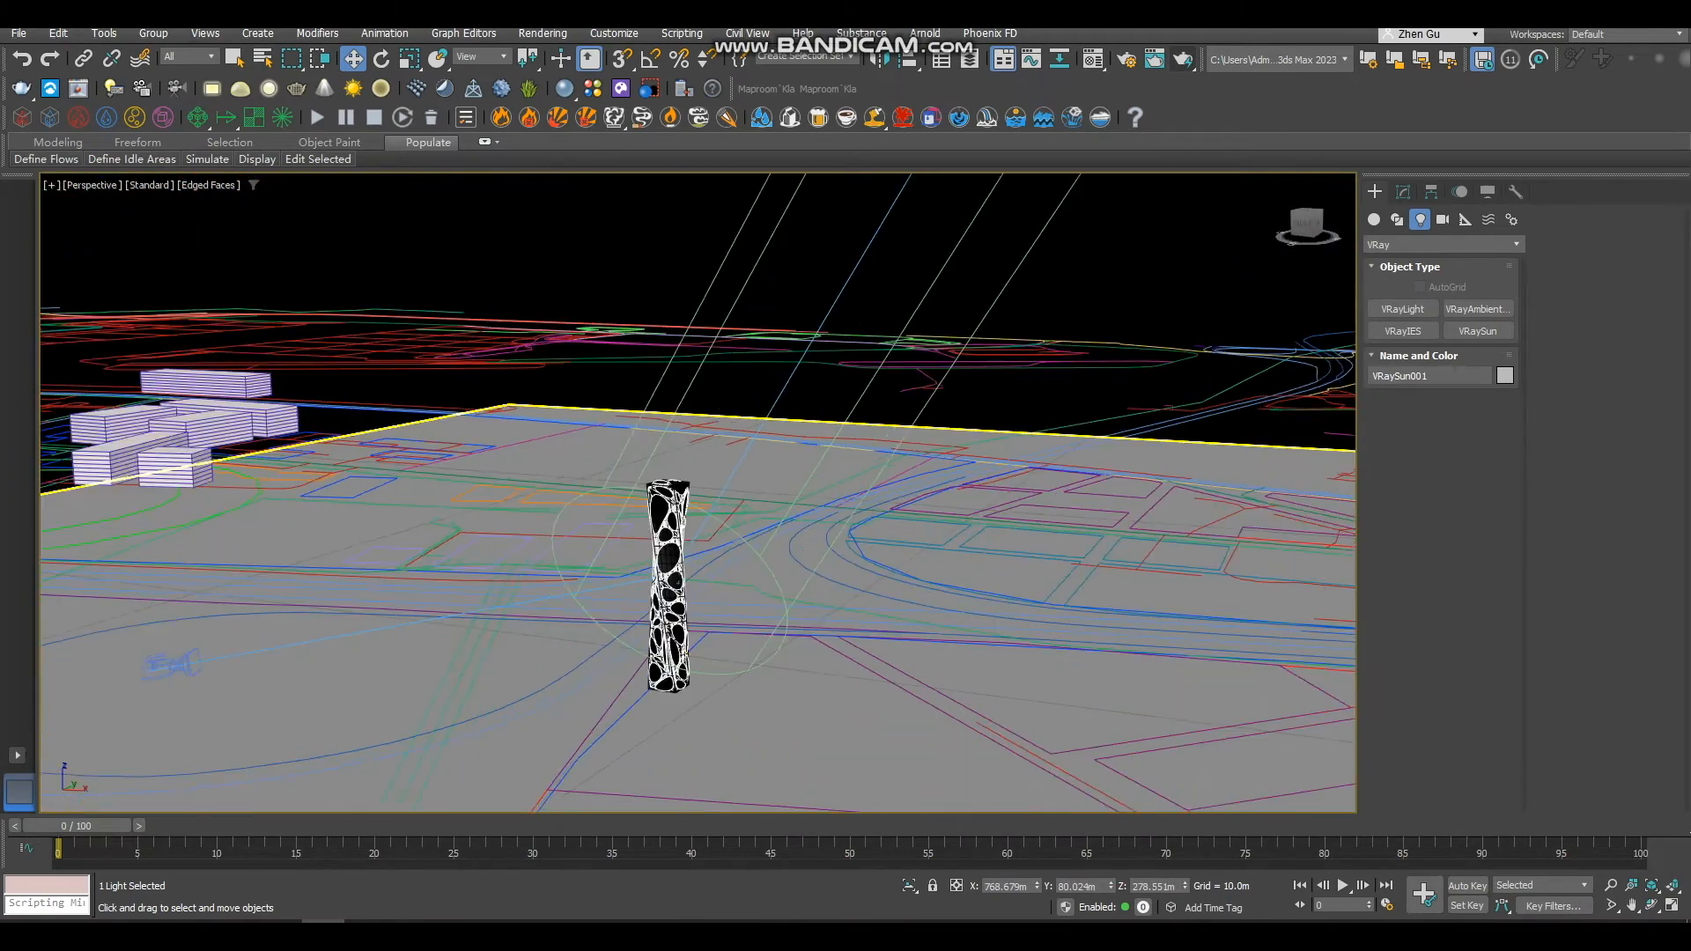
pyautogui.scroll(-3, 705, 573)
pyautogui.keyDown('alt'); pyautogui.moveTo(704, 573); pyautogui.dragTo(709, 546, button='middle'); pyautogui.keyUp('alt')
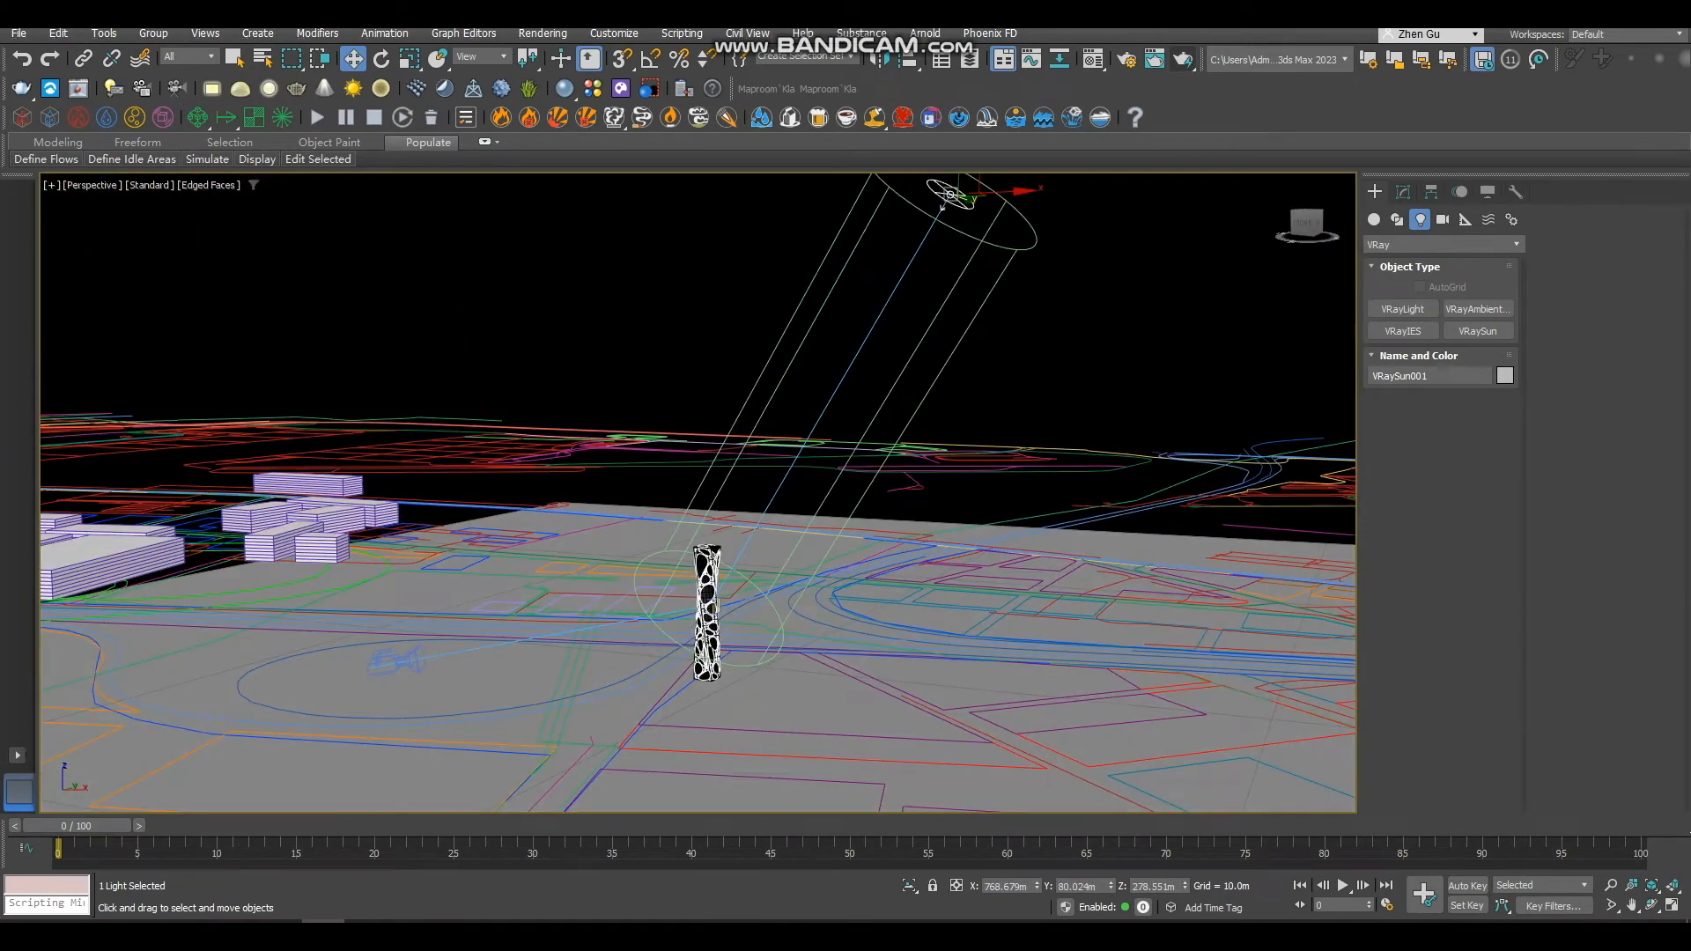
# Set the renderer to V-Ray 5, update 2.3 and the output size preset to HDTV (video).
pyautogui.click(1127, 59)
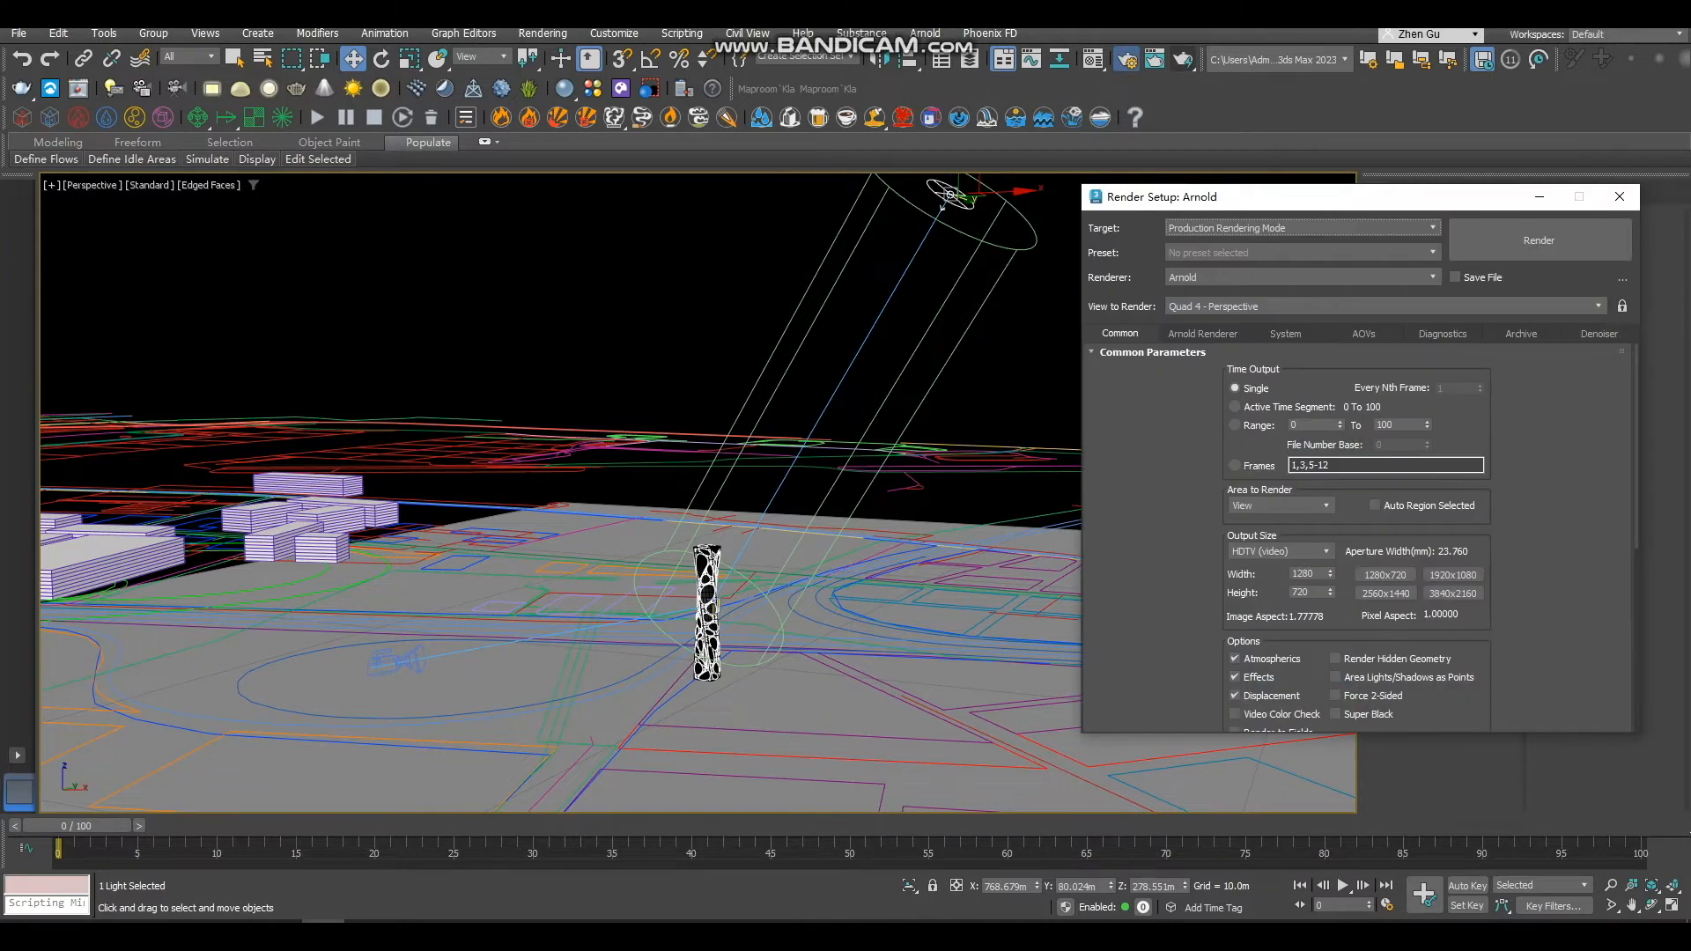
pyautogui.click(1303, 277)
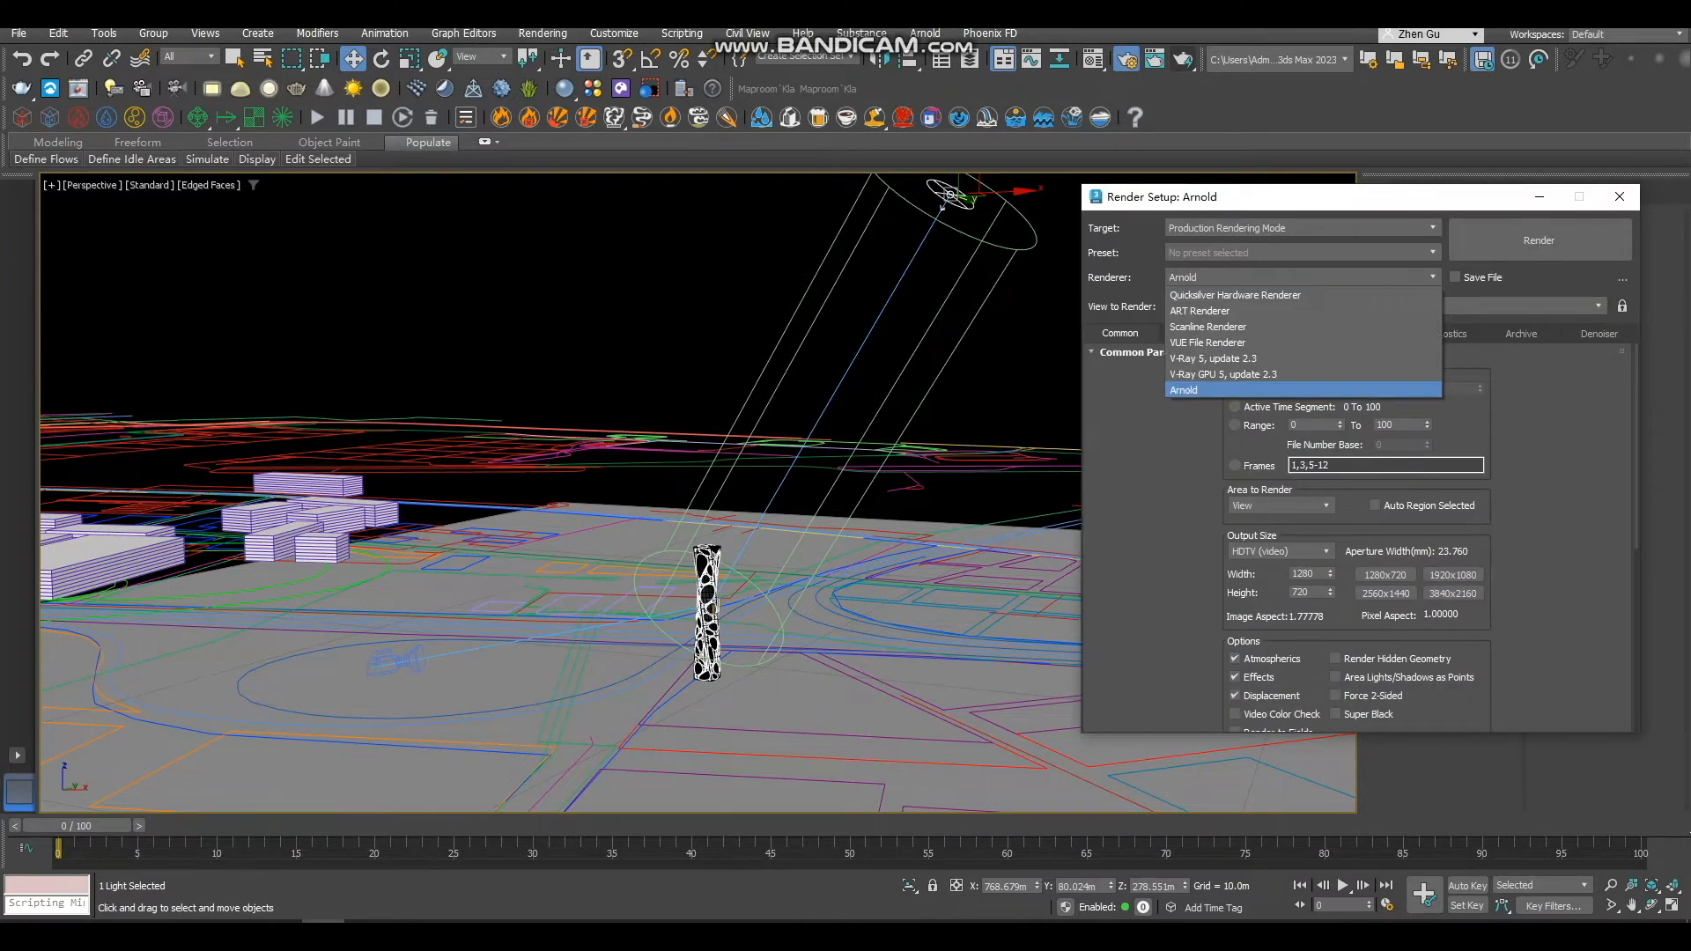
pyautogui.click(1213, 359)
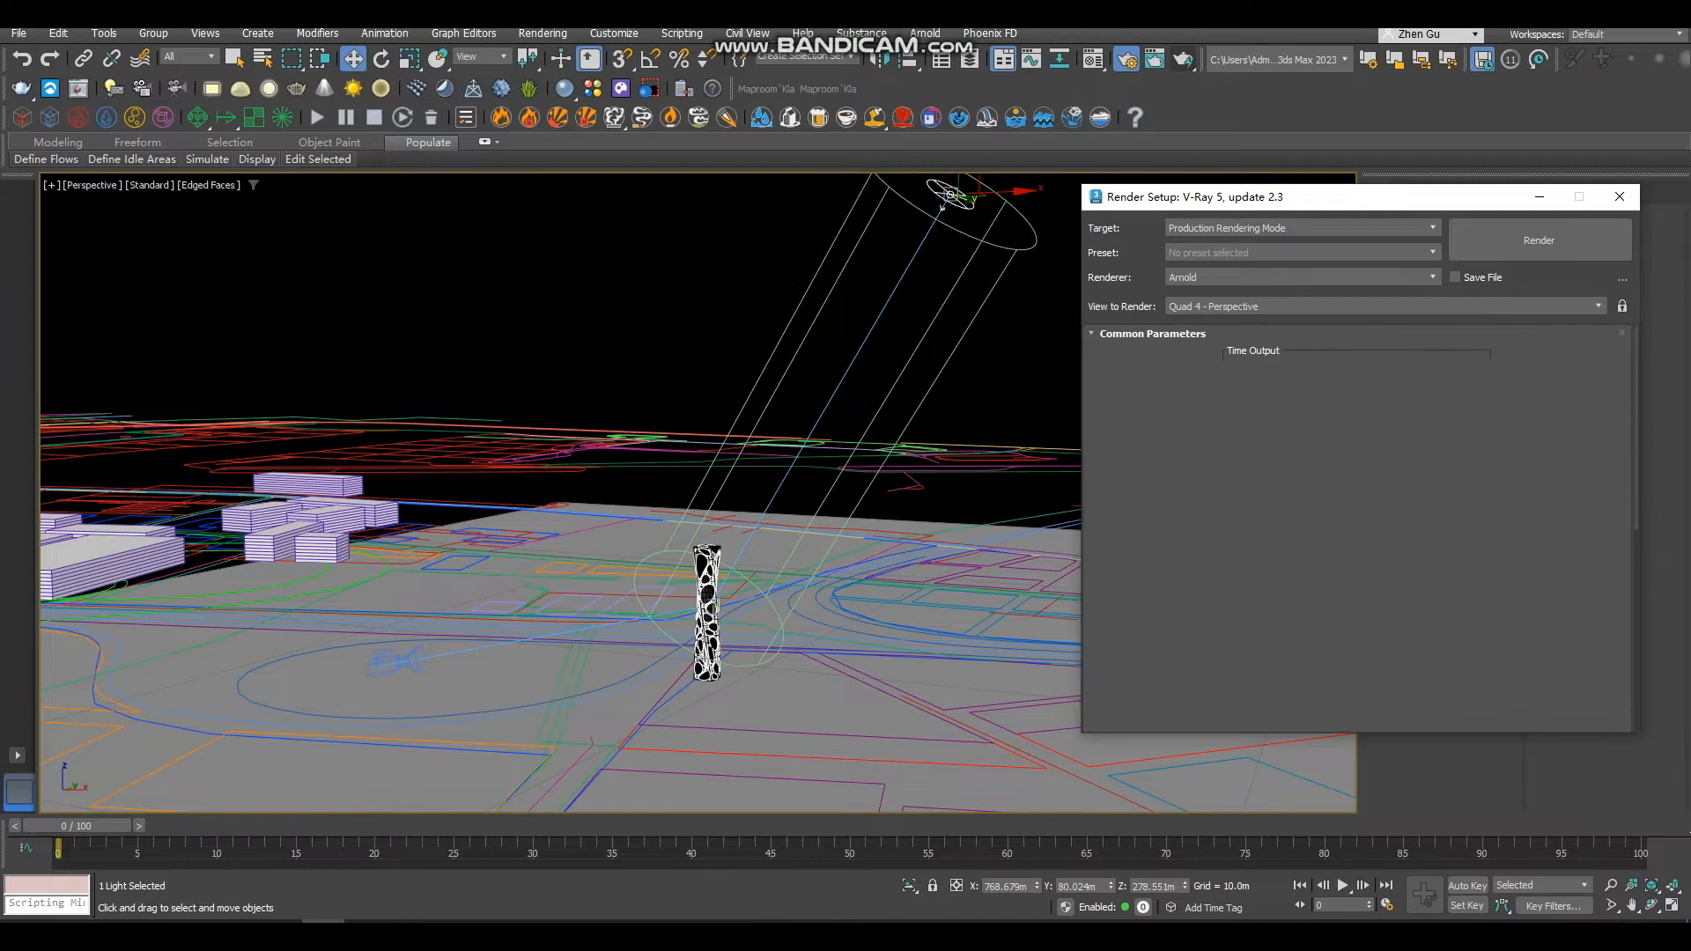
pyautogui.click(1281, 551)
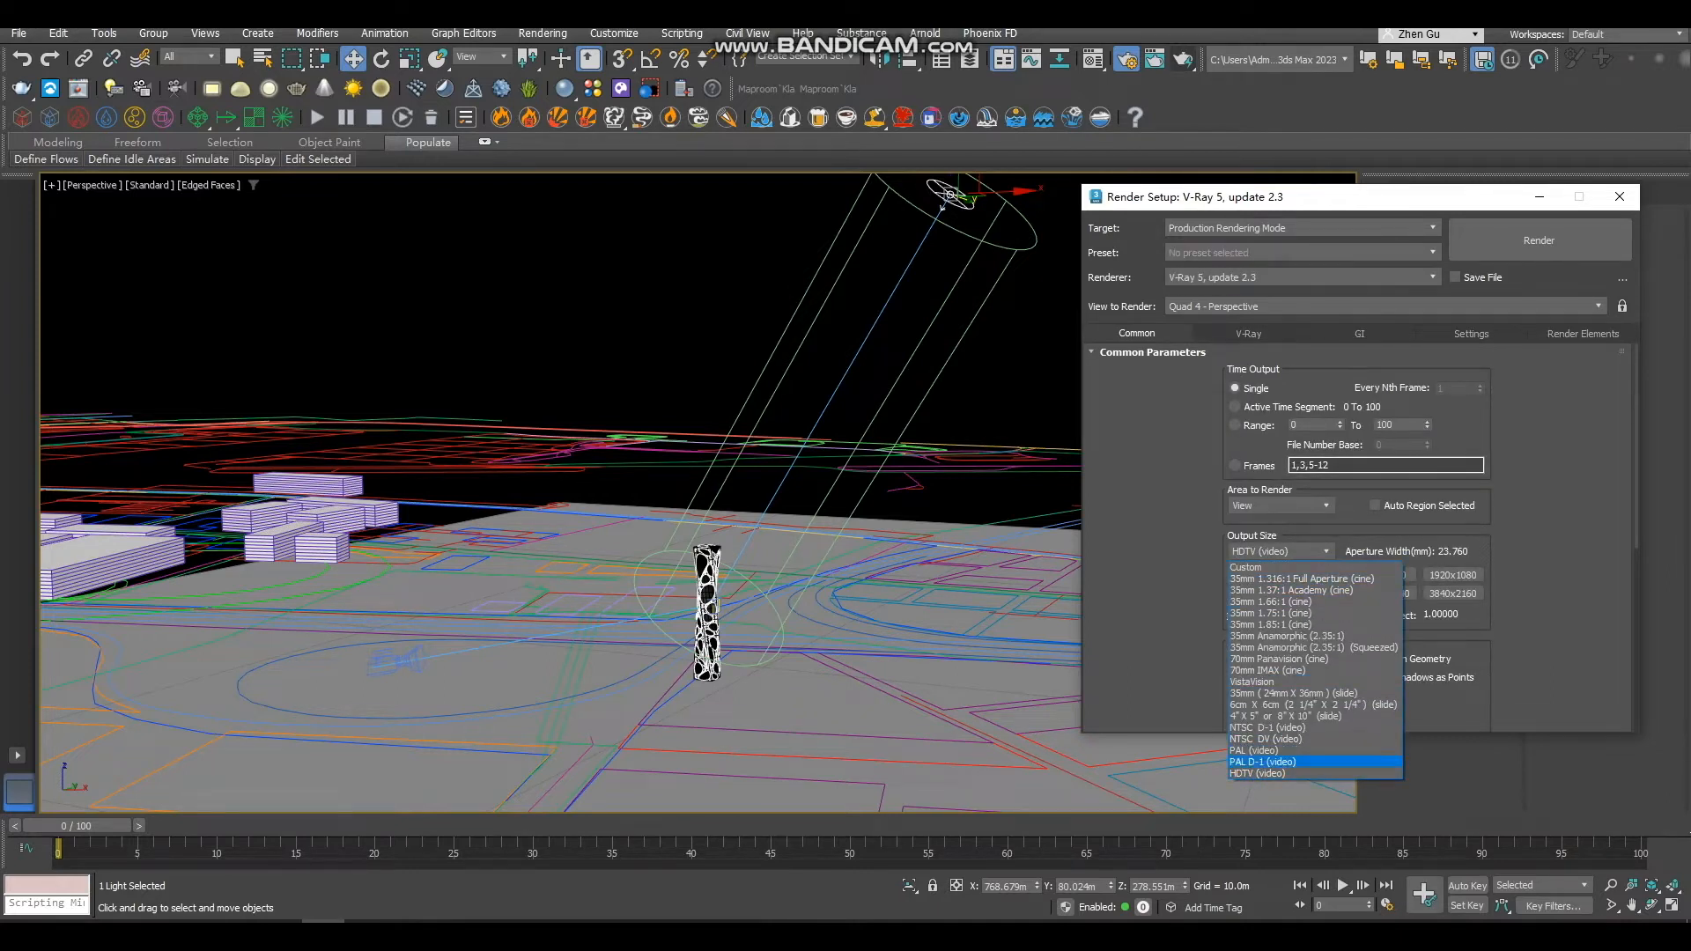
pyautogui.click(1258, 773)
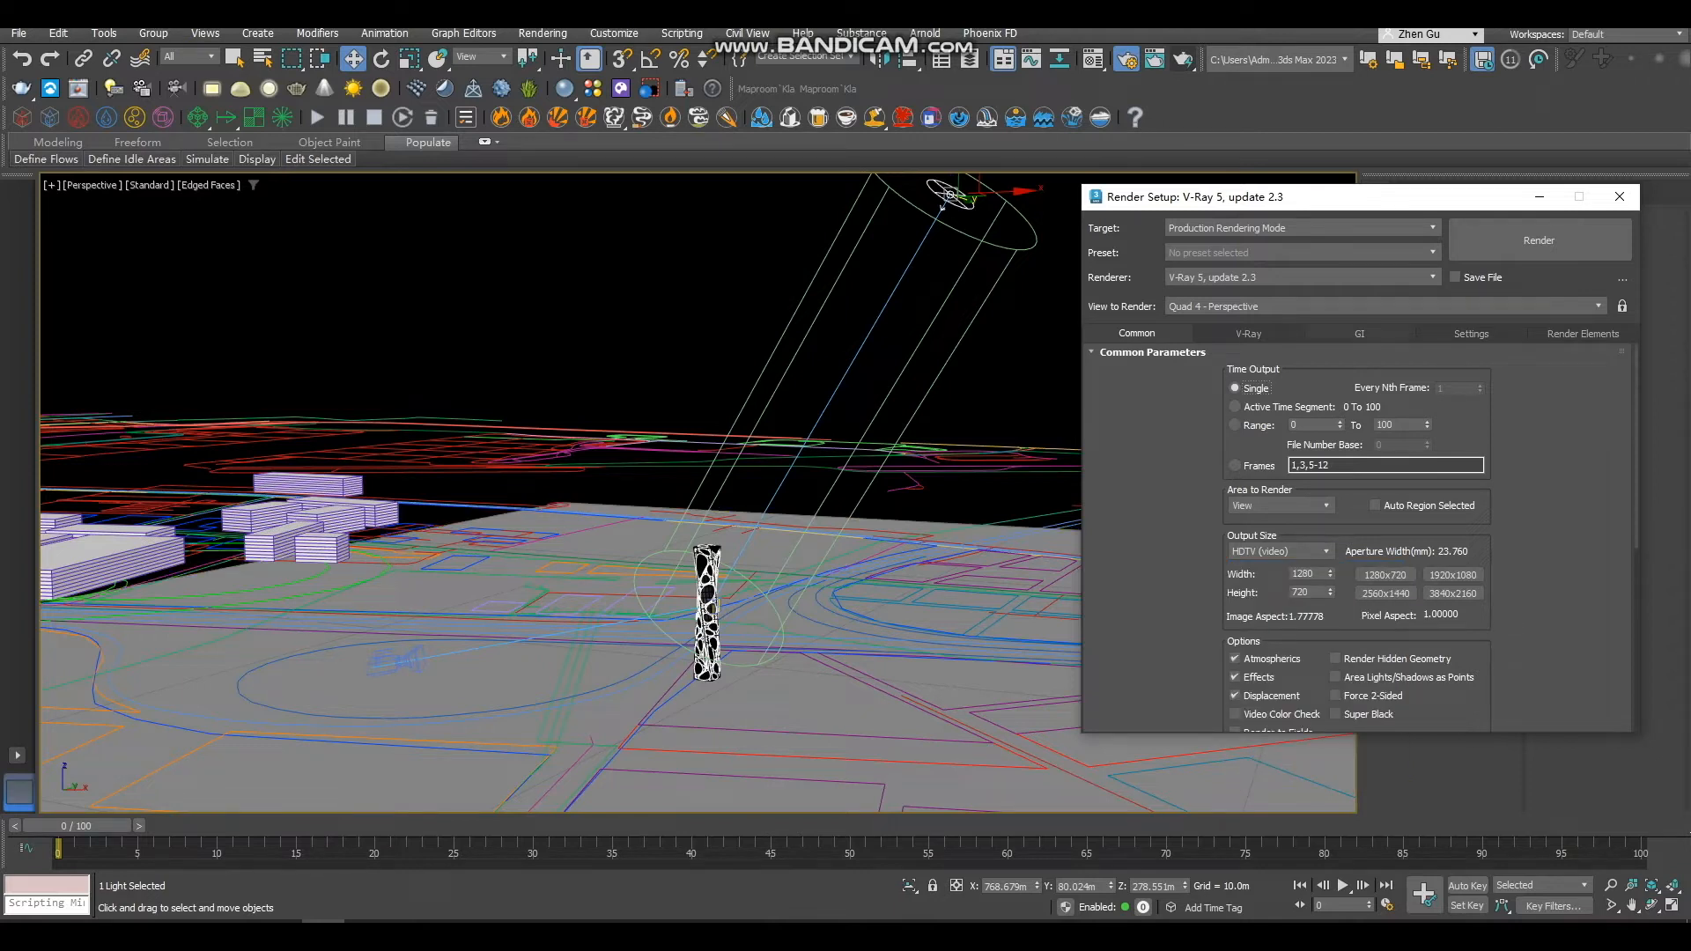
# Review the V-Ray sampler and global illumination settings, leave GI enabled, and close the render setup.
pyautogui.click(1249, 334)
pyautogui.click(1359, 333)
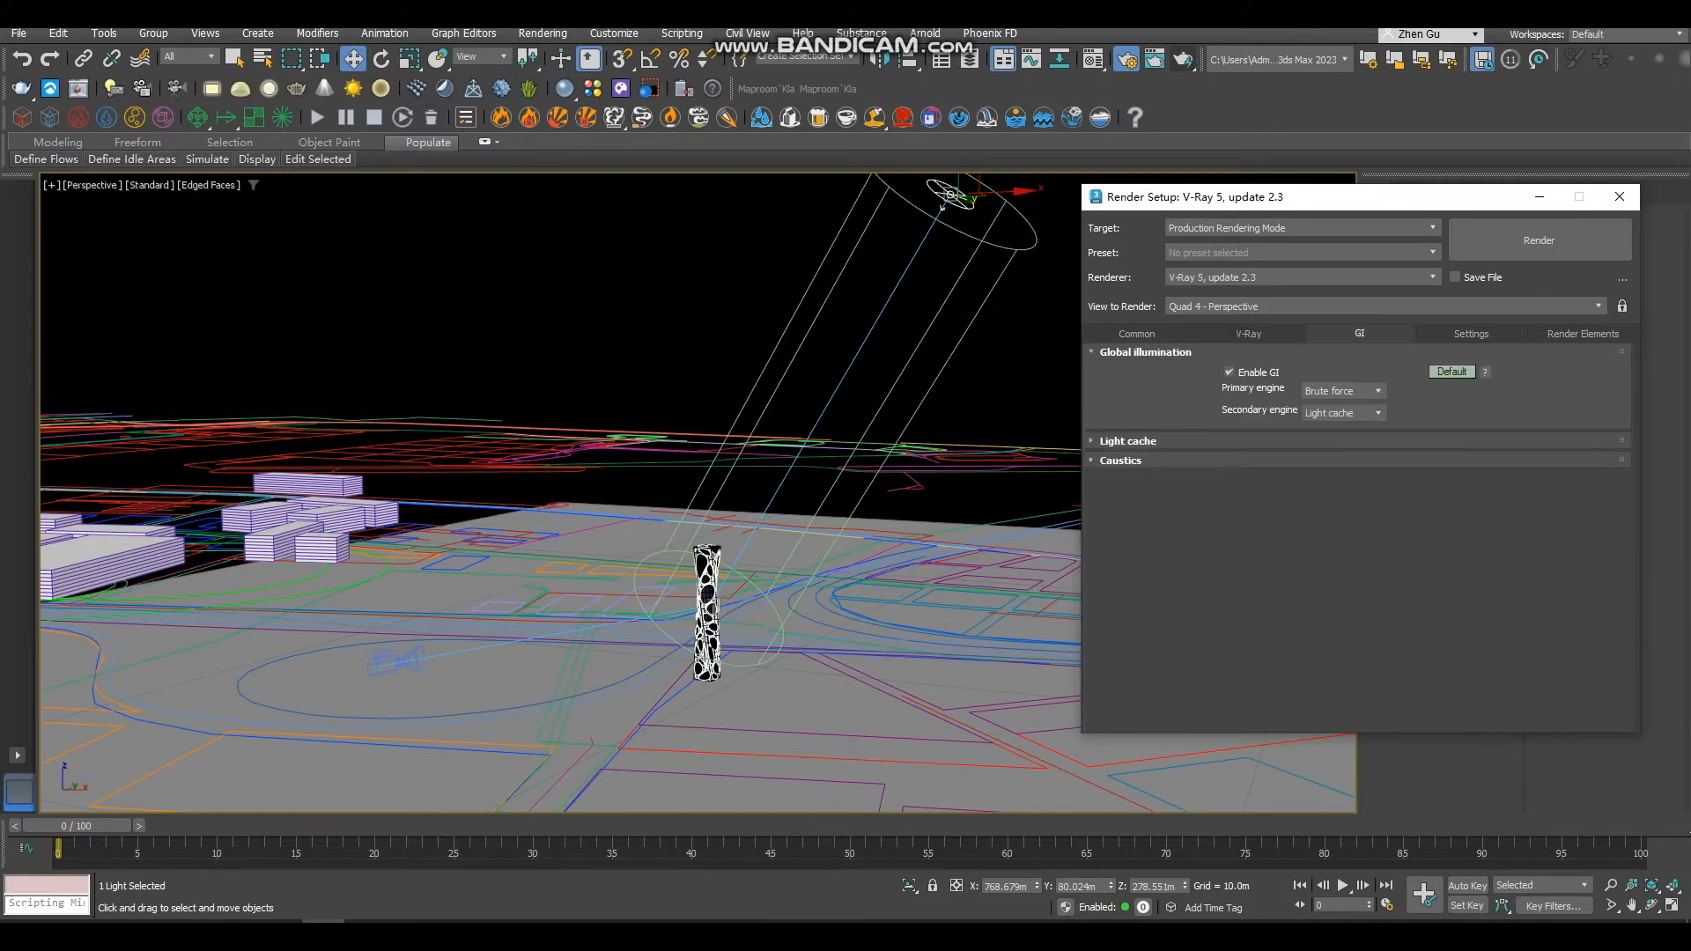
pyautogui.click(1230, 371)
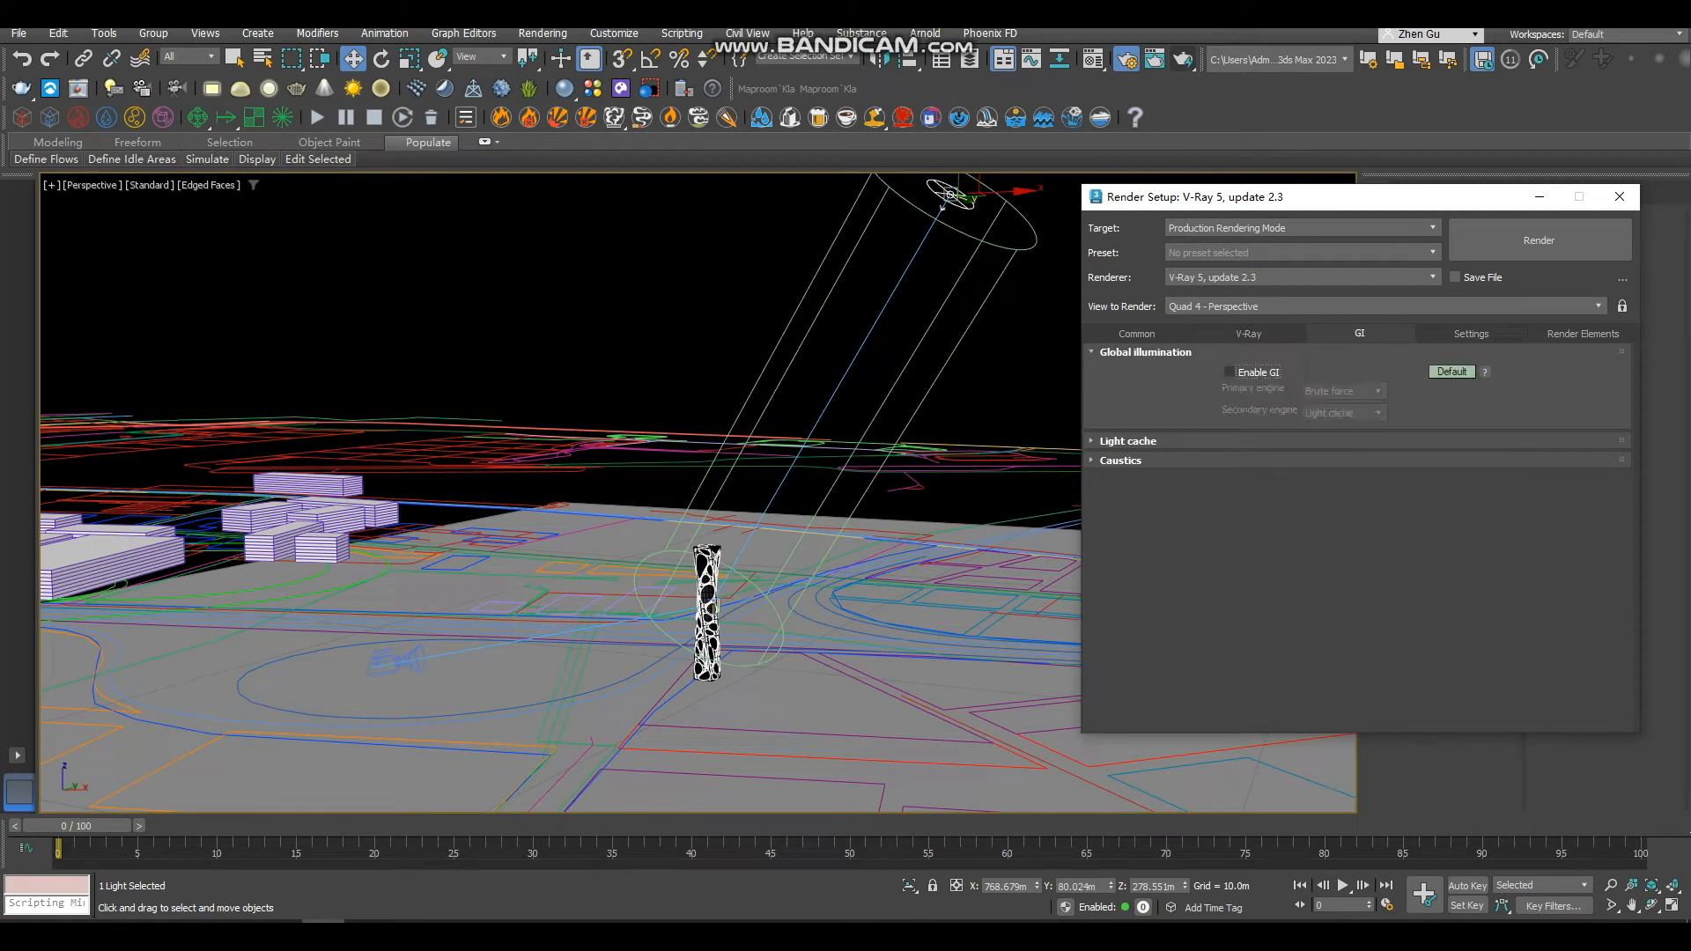
pyautogui.click(1229, 371)
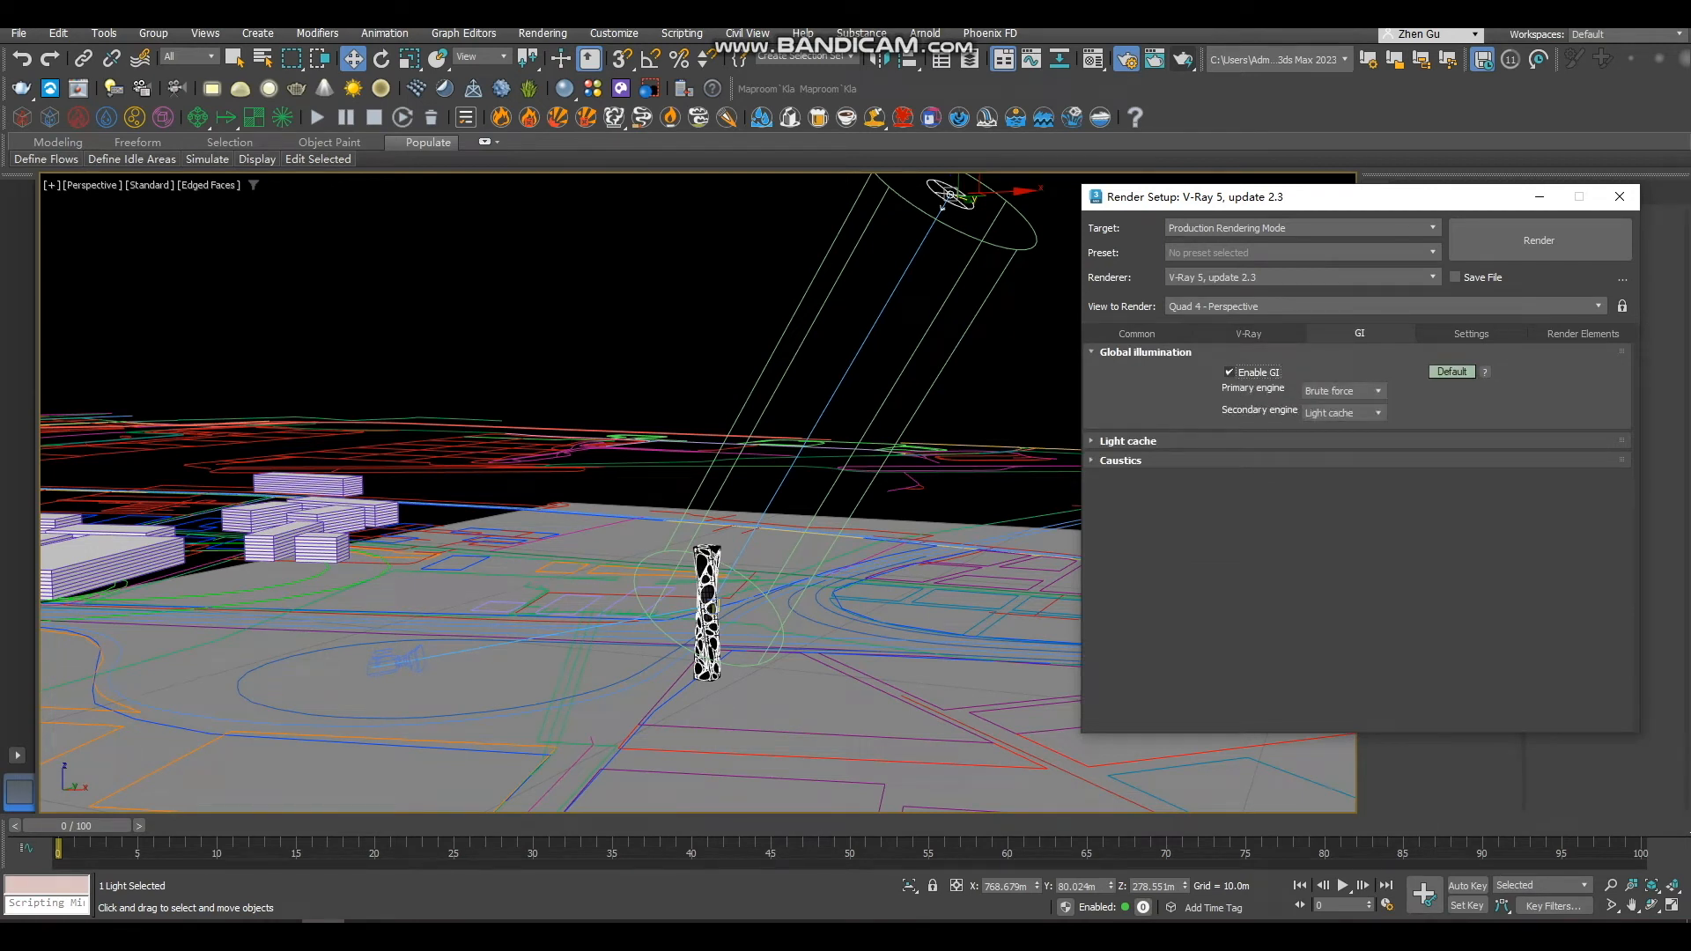
pyautogui.click(1248, 334)
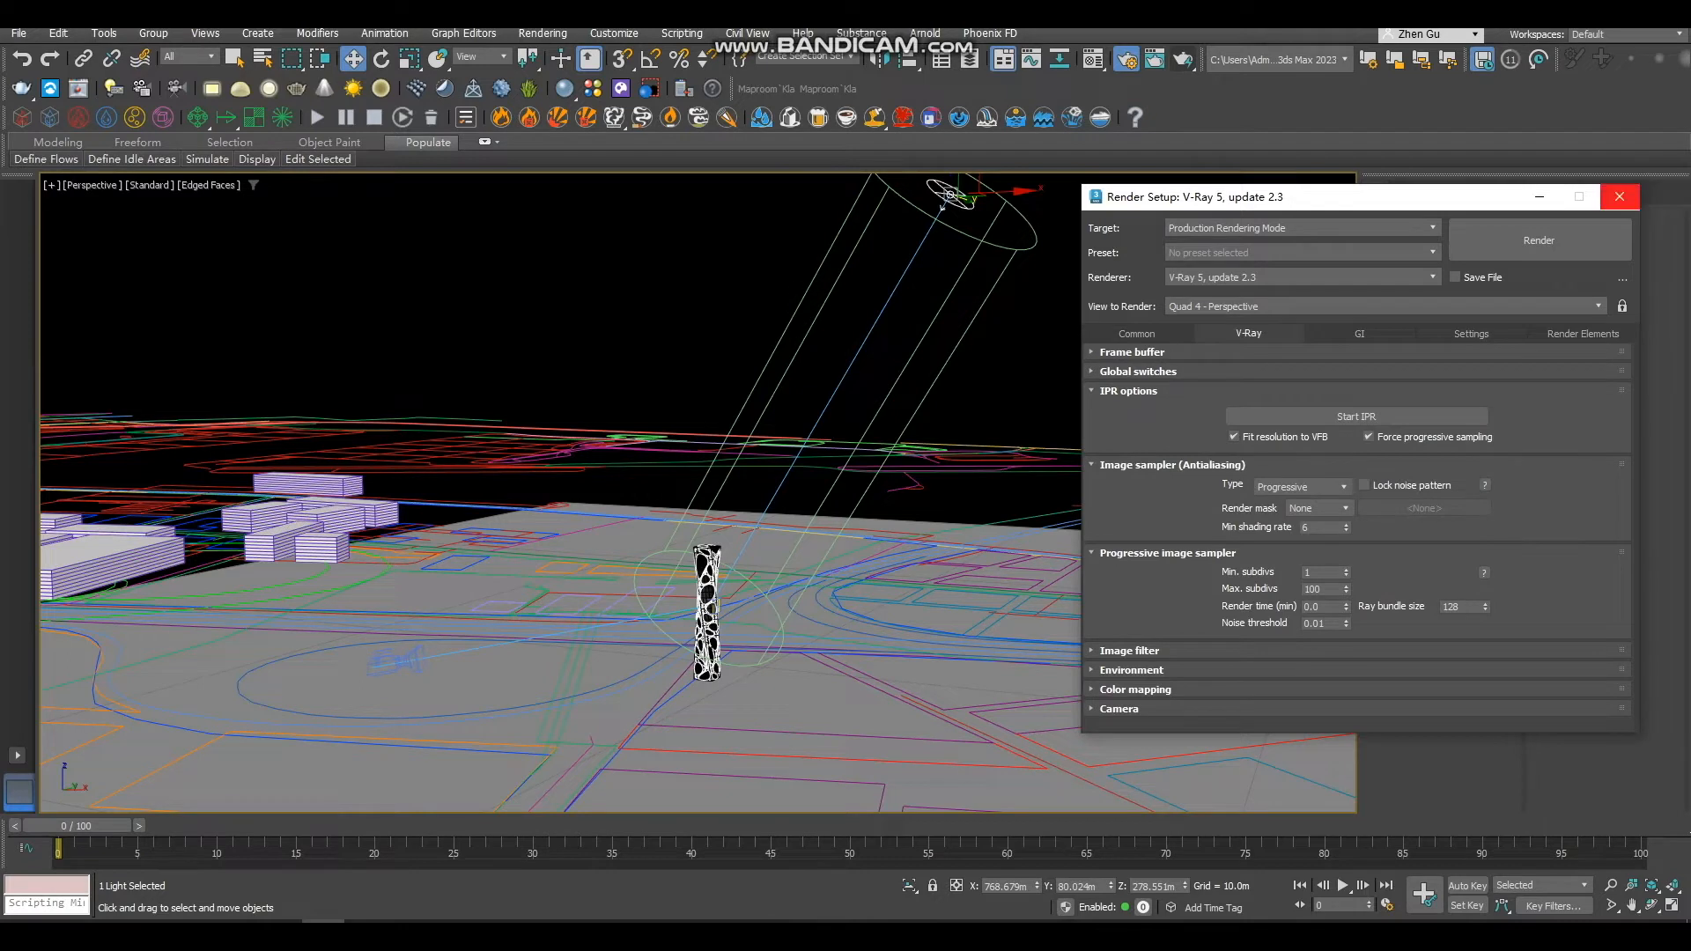
pyautogui.click(1619, 197)
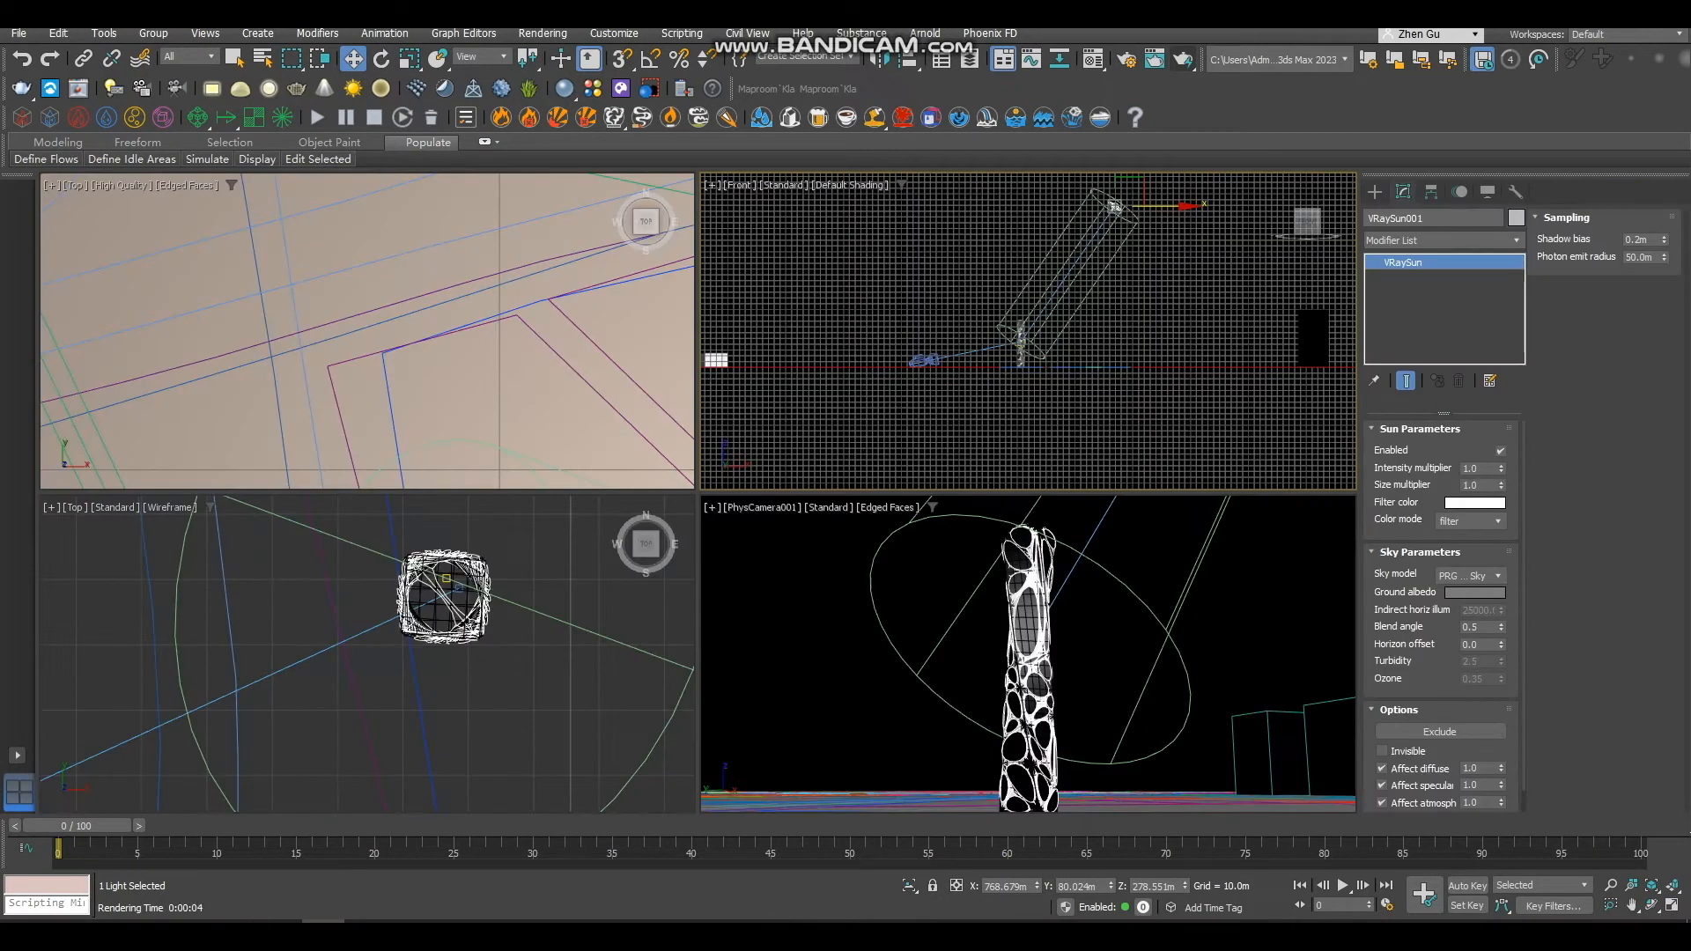
# Test-render the PhysCamera001 view, examine the tower in the frame buffer, and cancel the render.
pyautogui.click(975, 586)
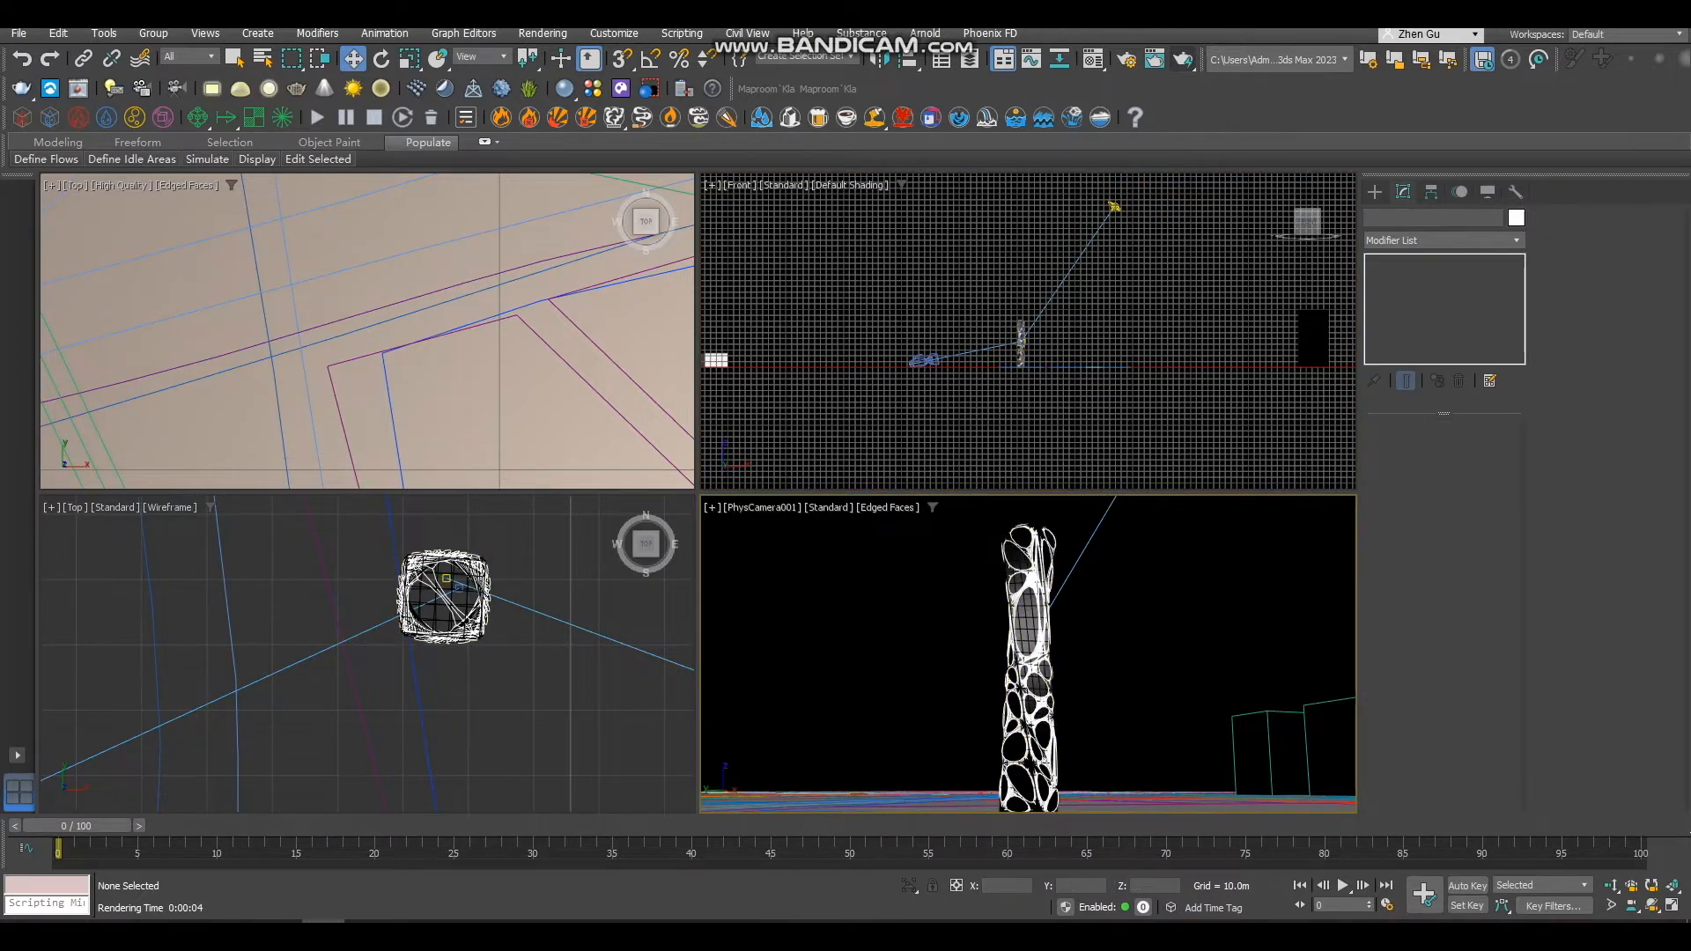
pyautogui.click(1183, 59)
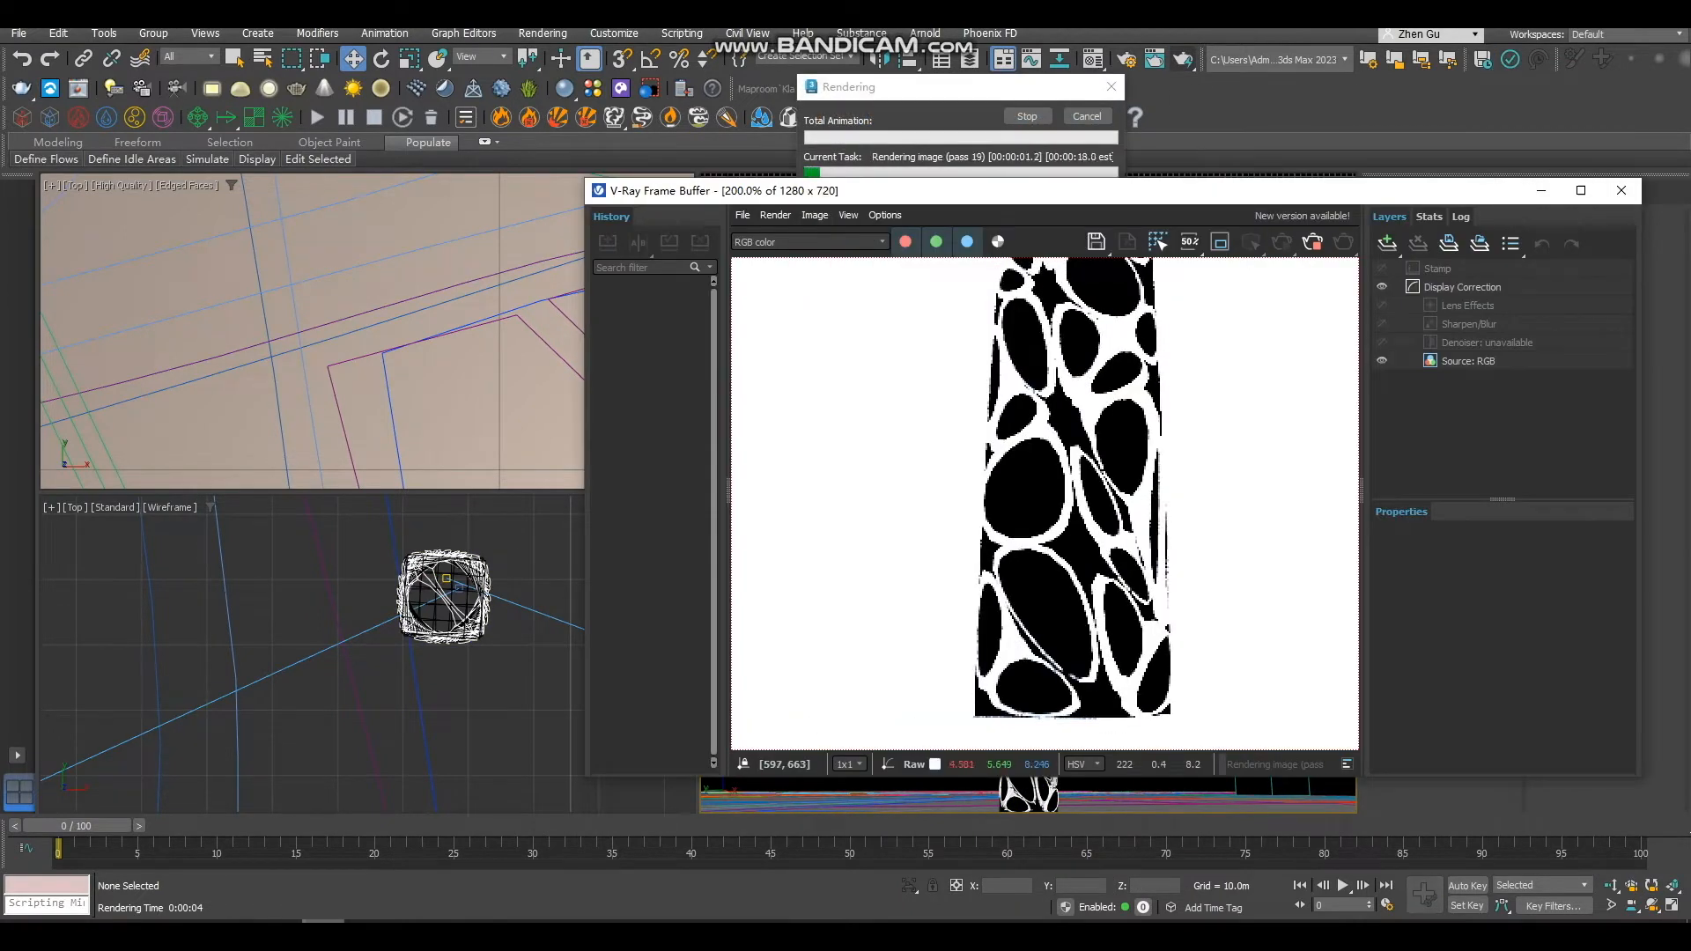
pyautogui.scroll(1, 986, 718)
pyautogui.scroll(1, 985, 722)
pyautogui.scroll(-6, 939, 618)
pyautogui.scroll(2, 1051, 475)
pyautogui.scroll(1, 1051, 476)
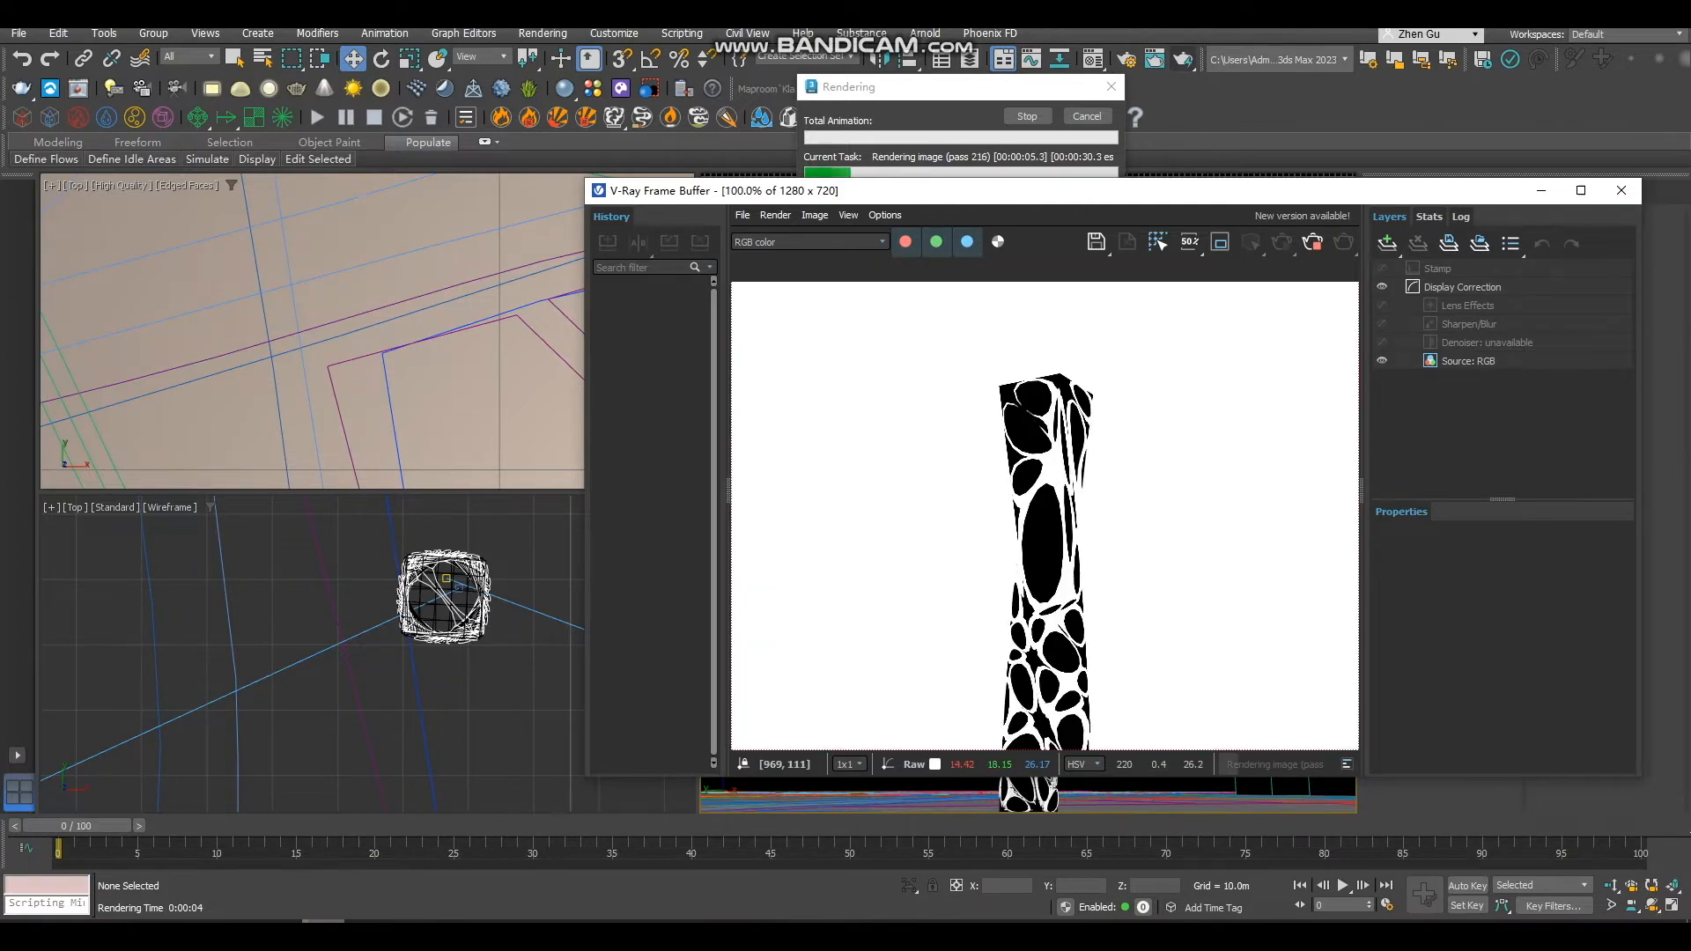
pyautogui.click(1620, 190)
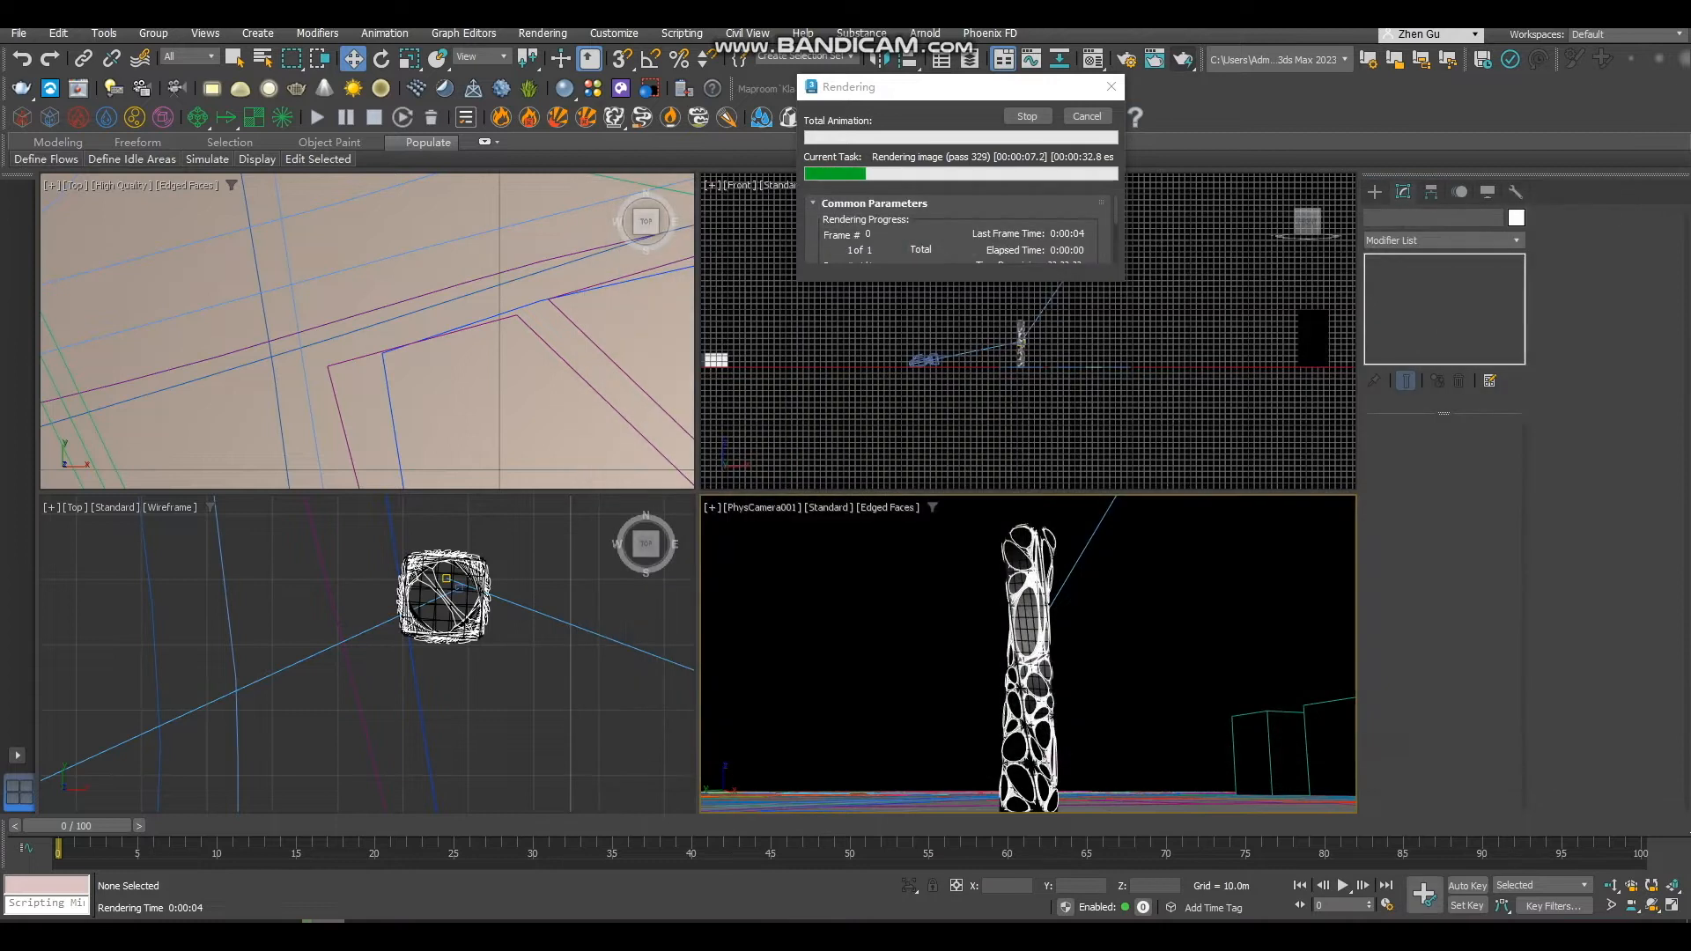
pyautogui.click(1111, 87)
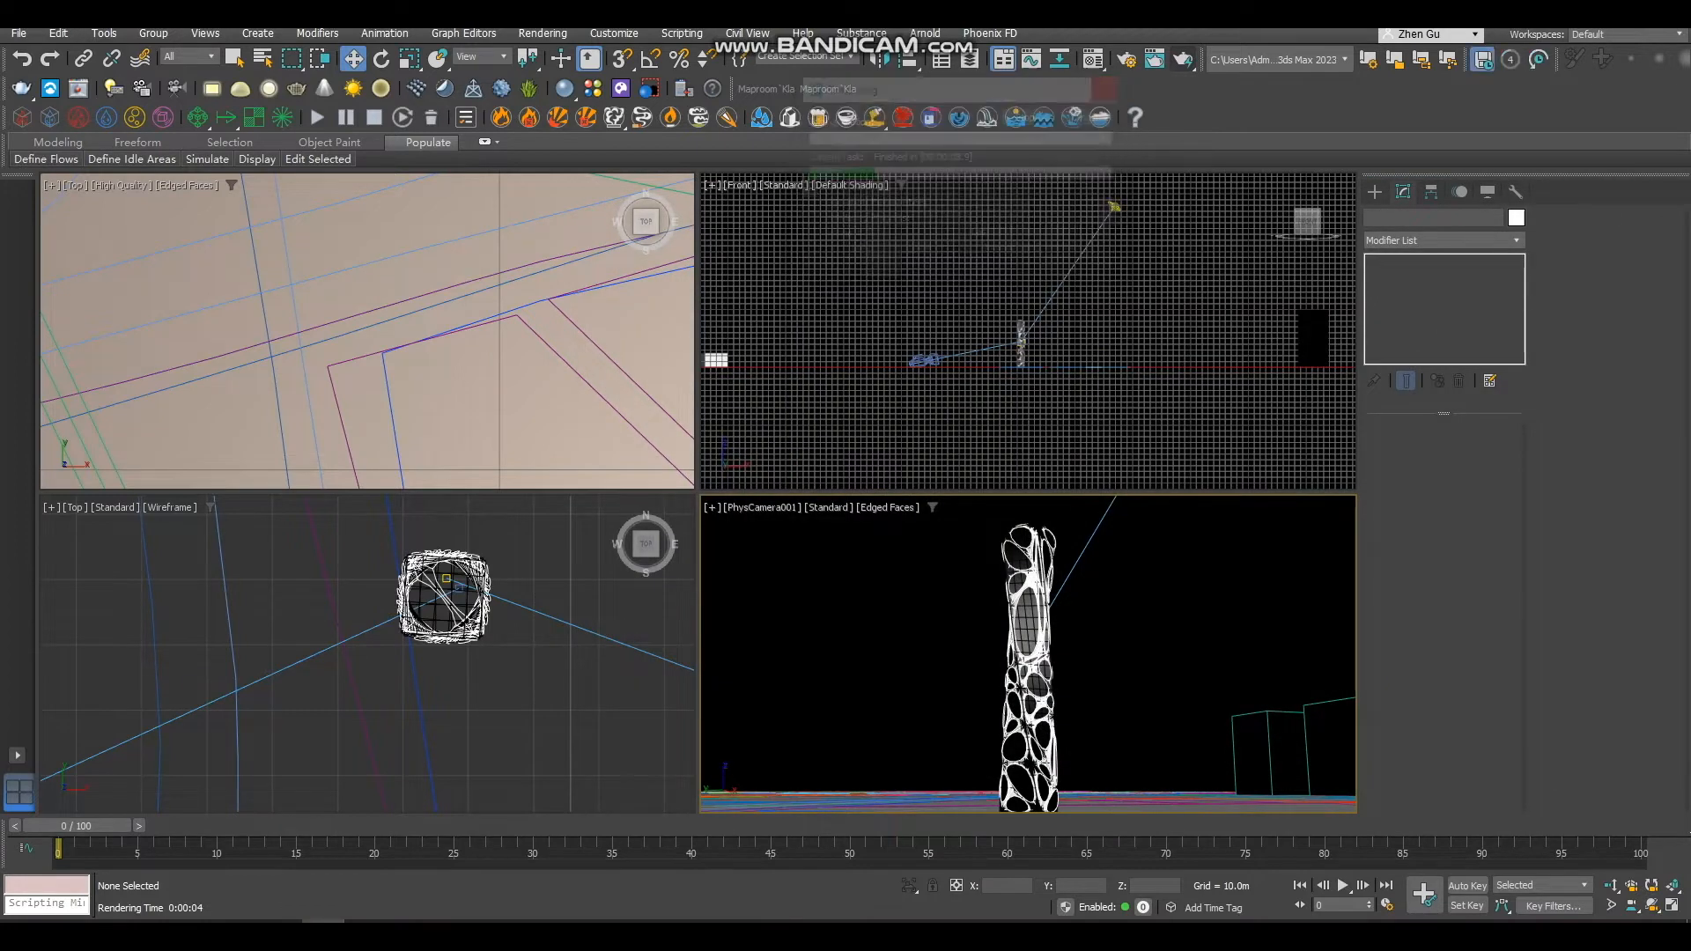
# Set the VRaySun's intensity multiplier to 0.1.
pyautogui.click(1114, 206)
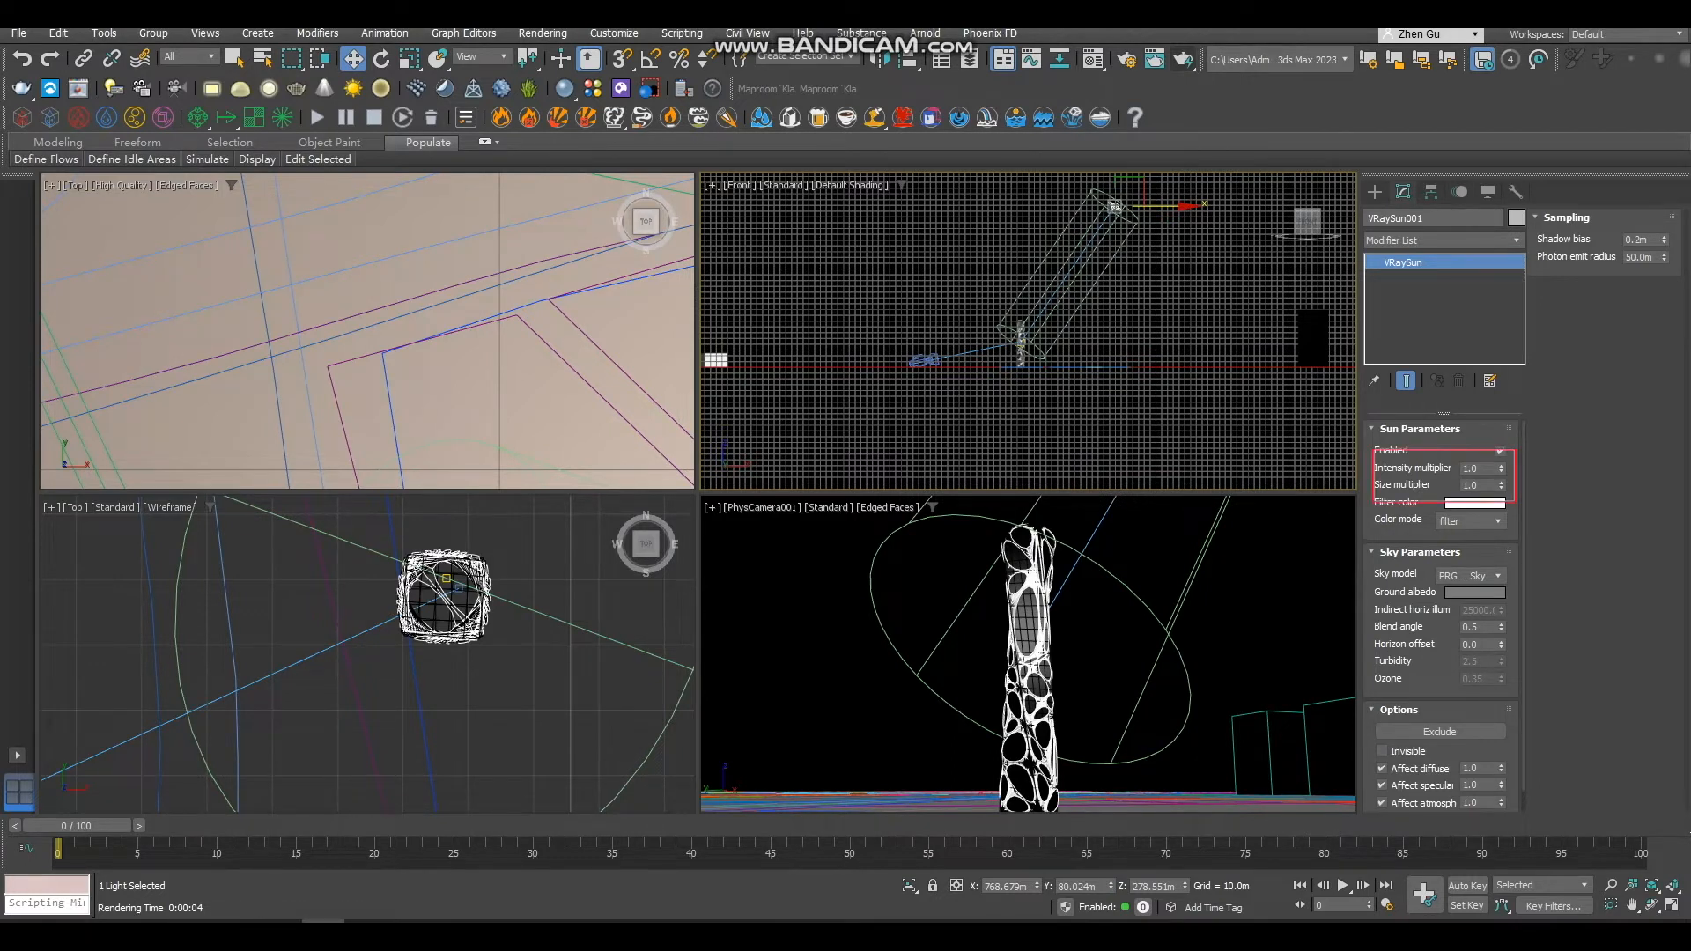
pyautogui.click(1478, 468)
pyautogui.write('0.1')
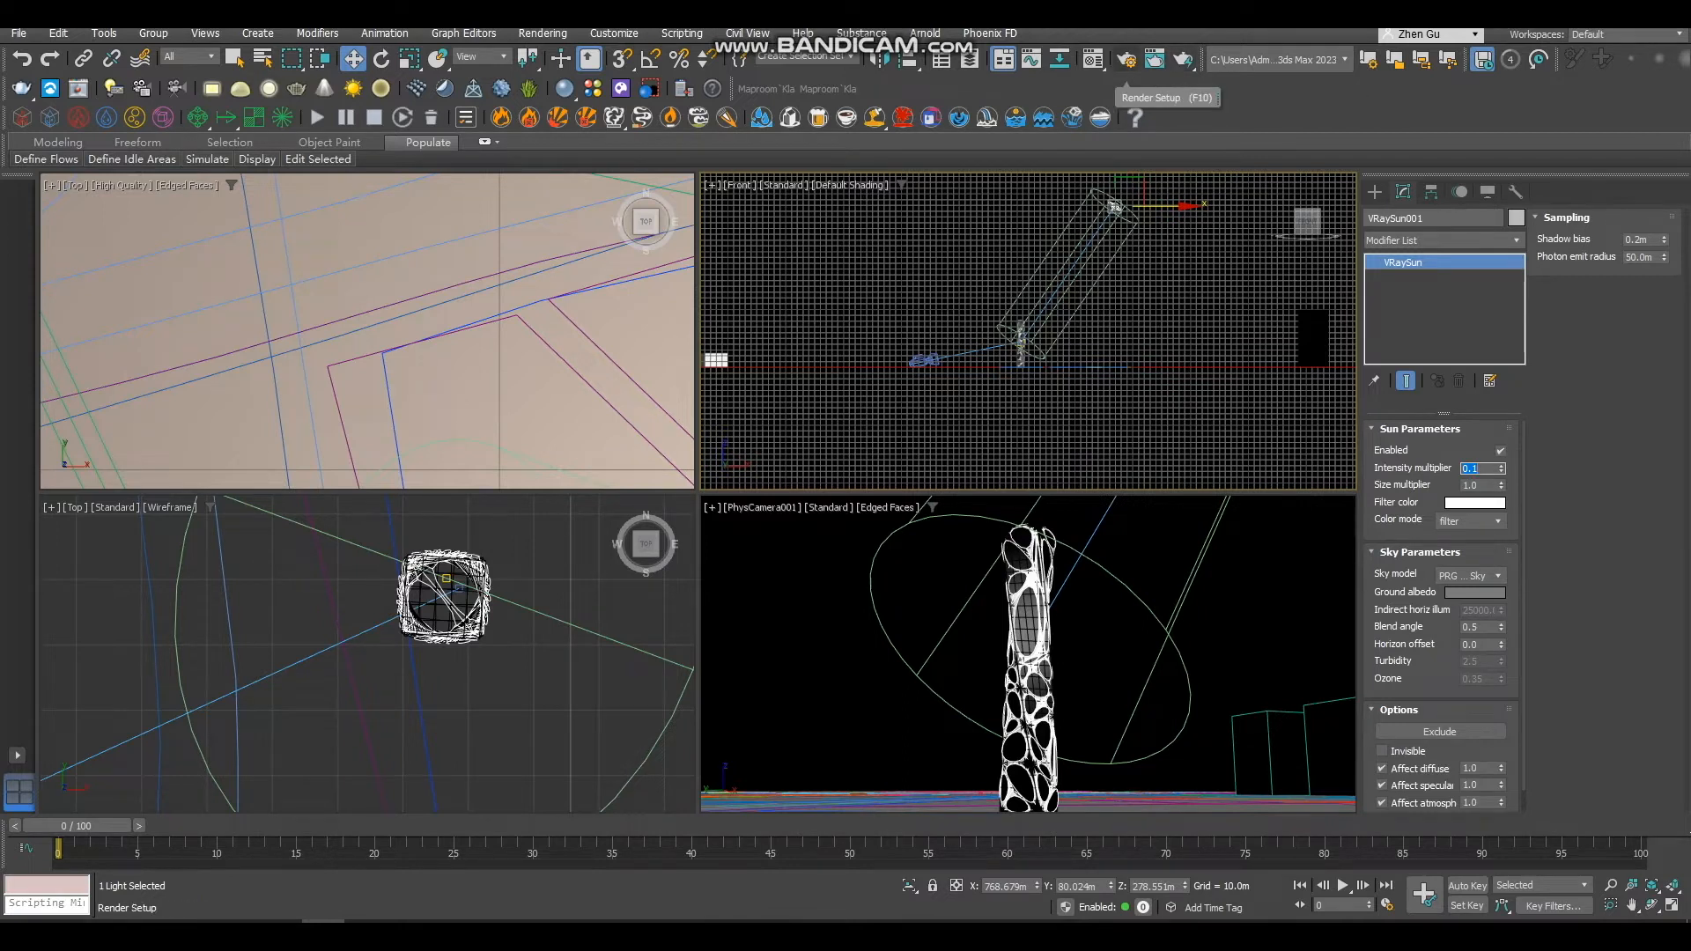
# Test-render the Front view with the dimmed sun, examine the tower's exposure, and close the frame buffer.
pyautogui.click(1183, 59)
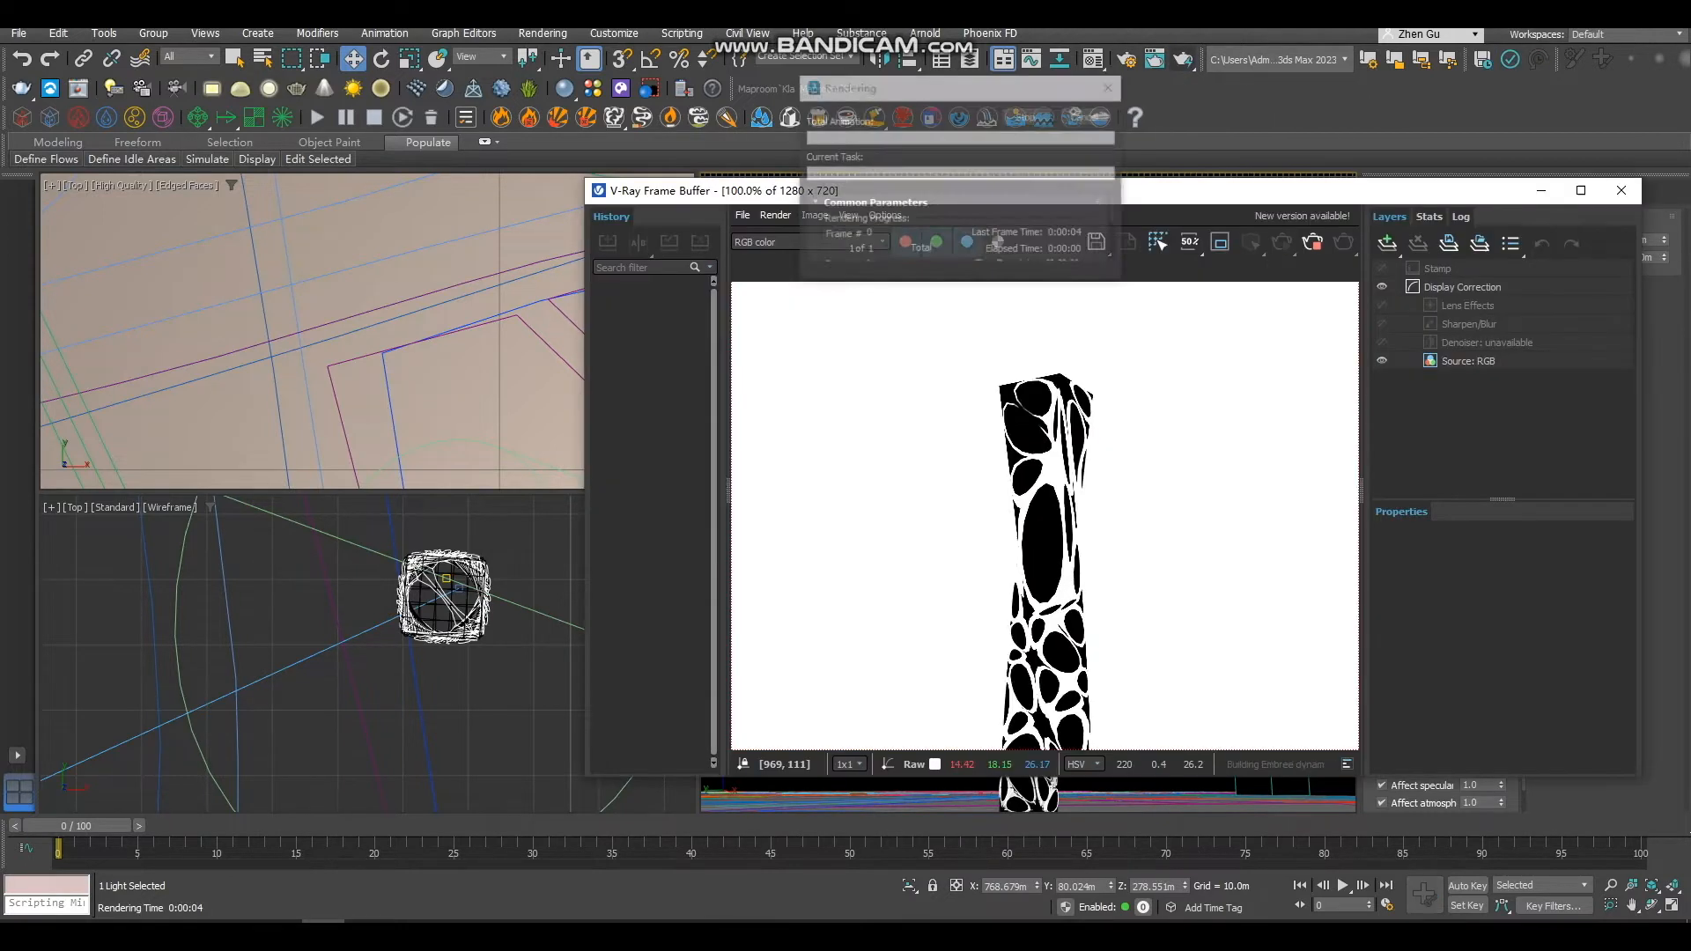
pyautogui.scroll(3, 1029, 657)
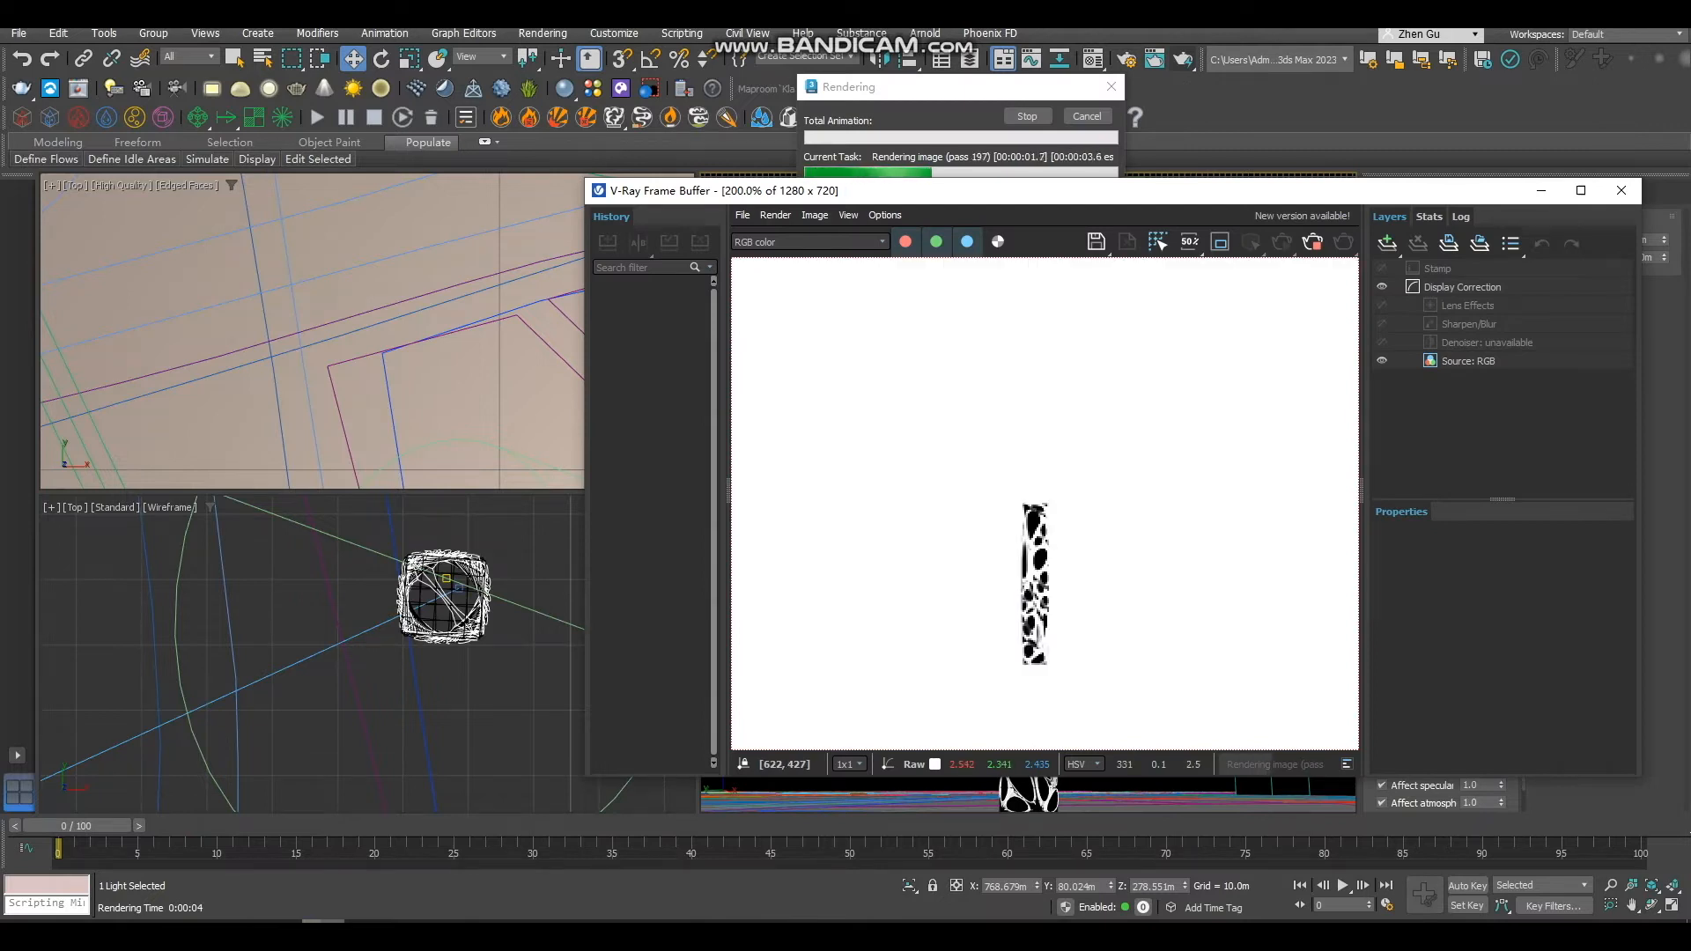
pyautogui.scroll(-2, 1029, 687)
pyautogui.scroll(1, 1028, 687)
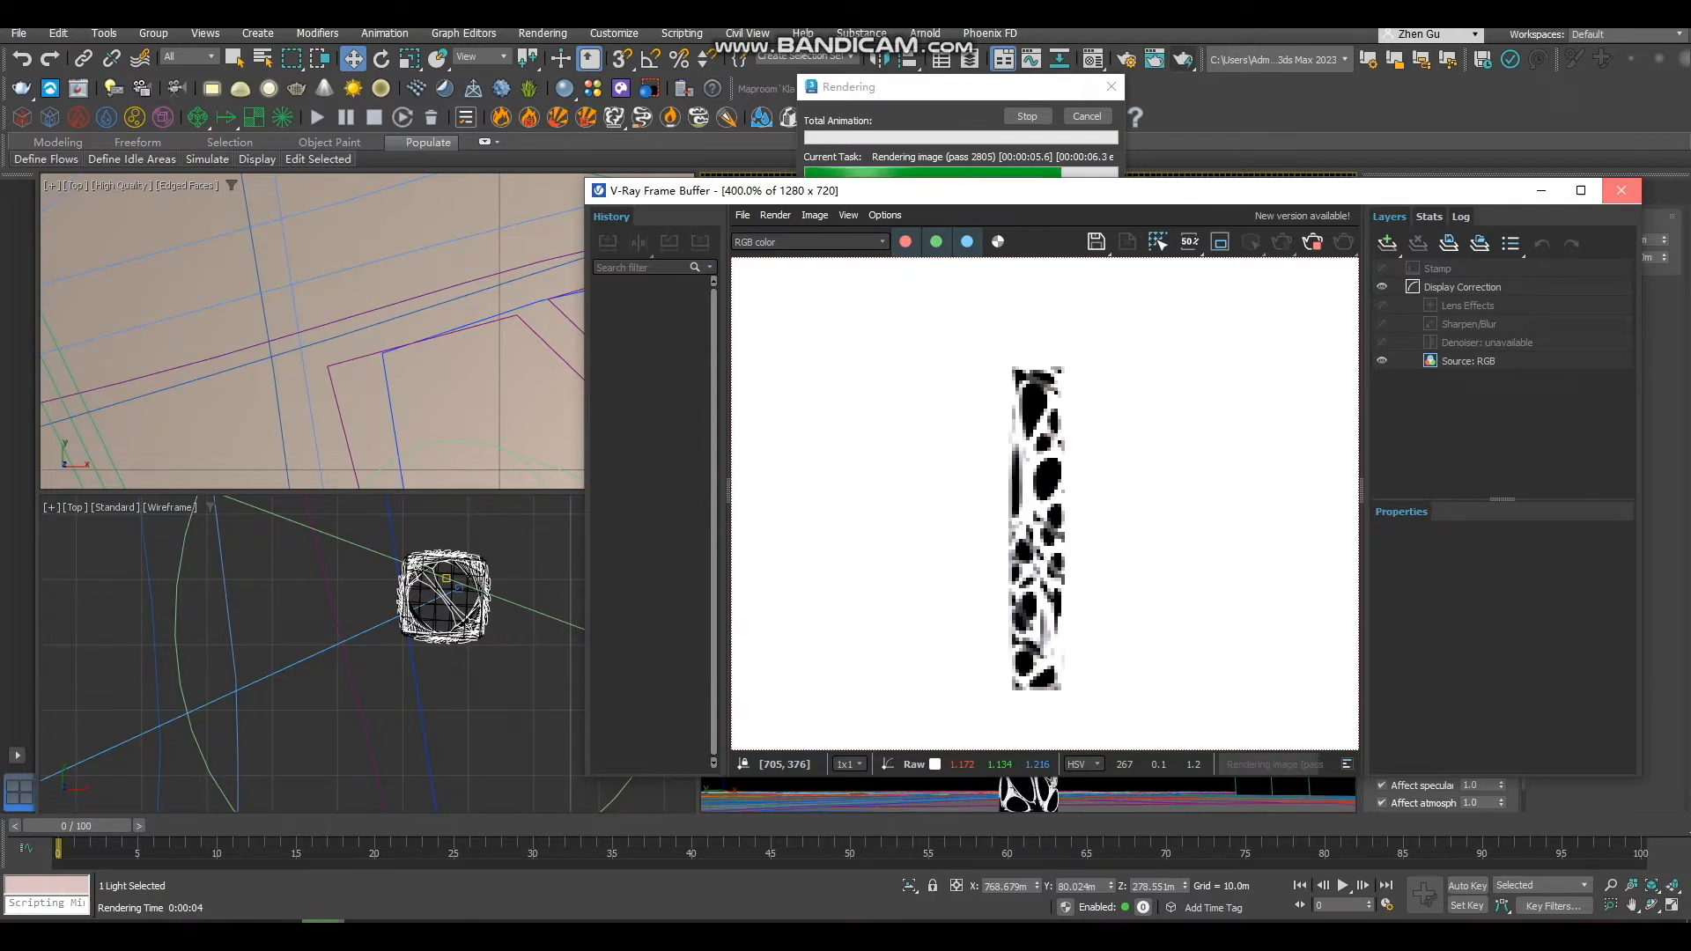
pyautogui.click(1621, 190)
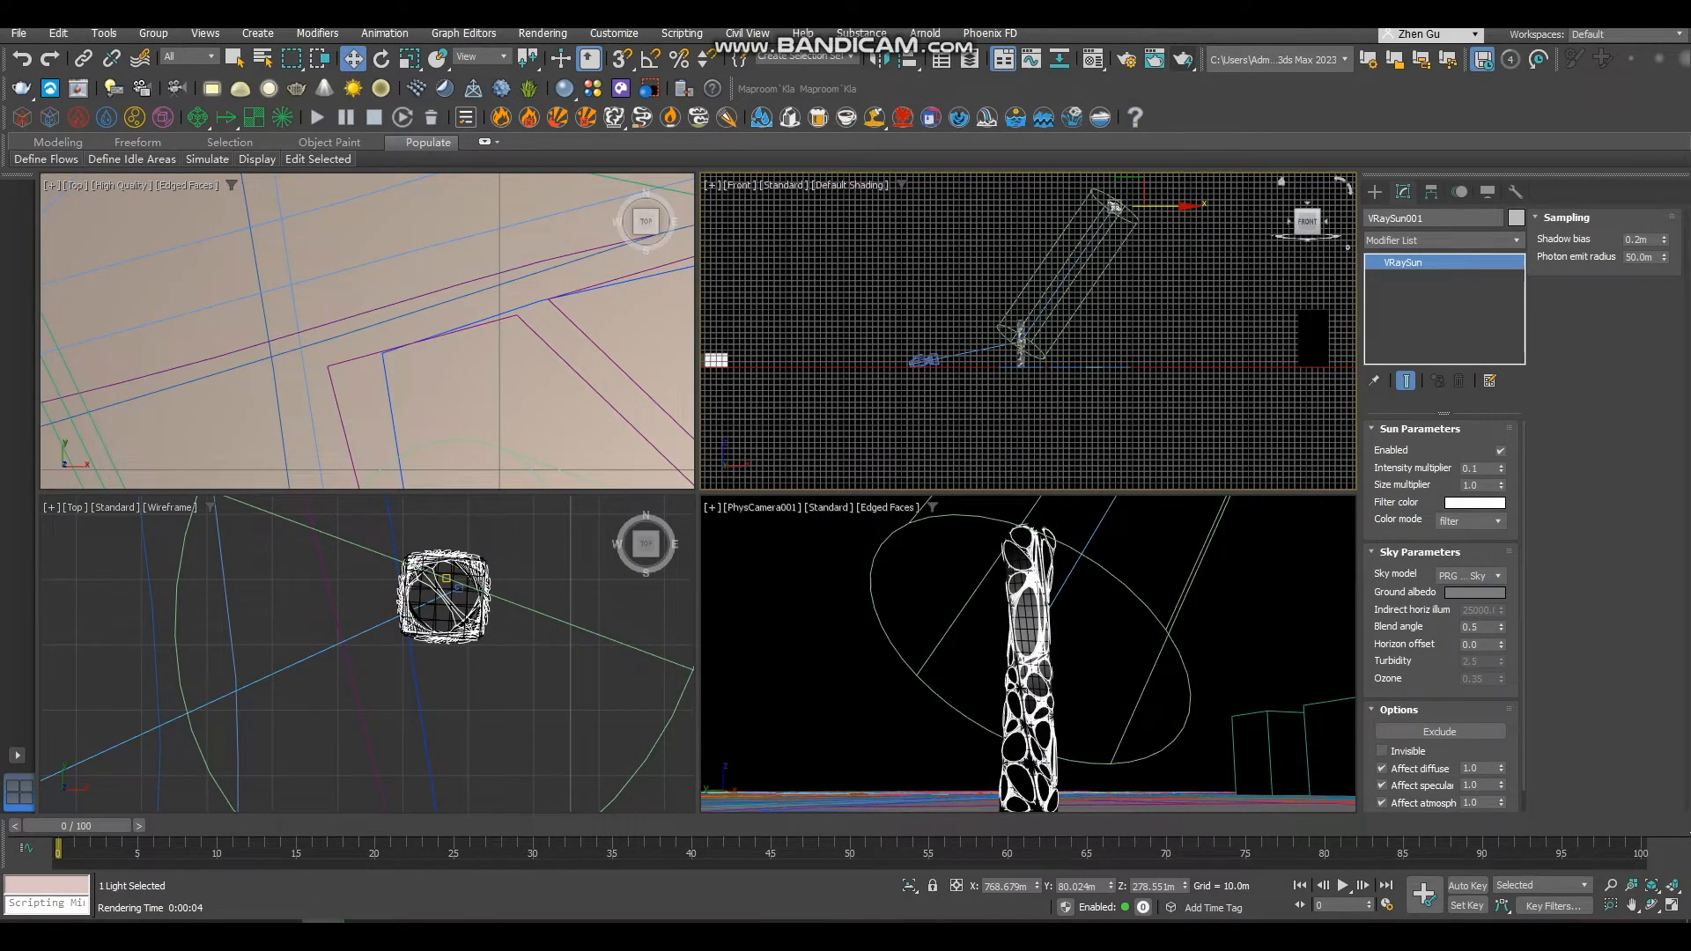
# Open the environment settings and load the DefaultVRaySky environment map into the first Material Editor slot.
pyautogui.scroll(-1, 1440, 616)
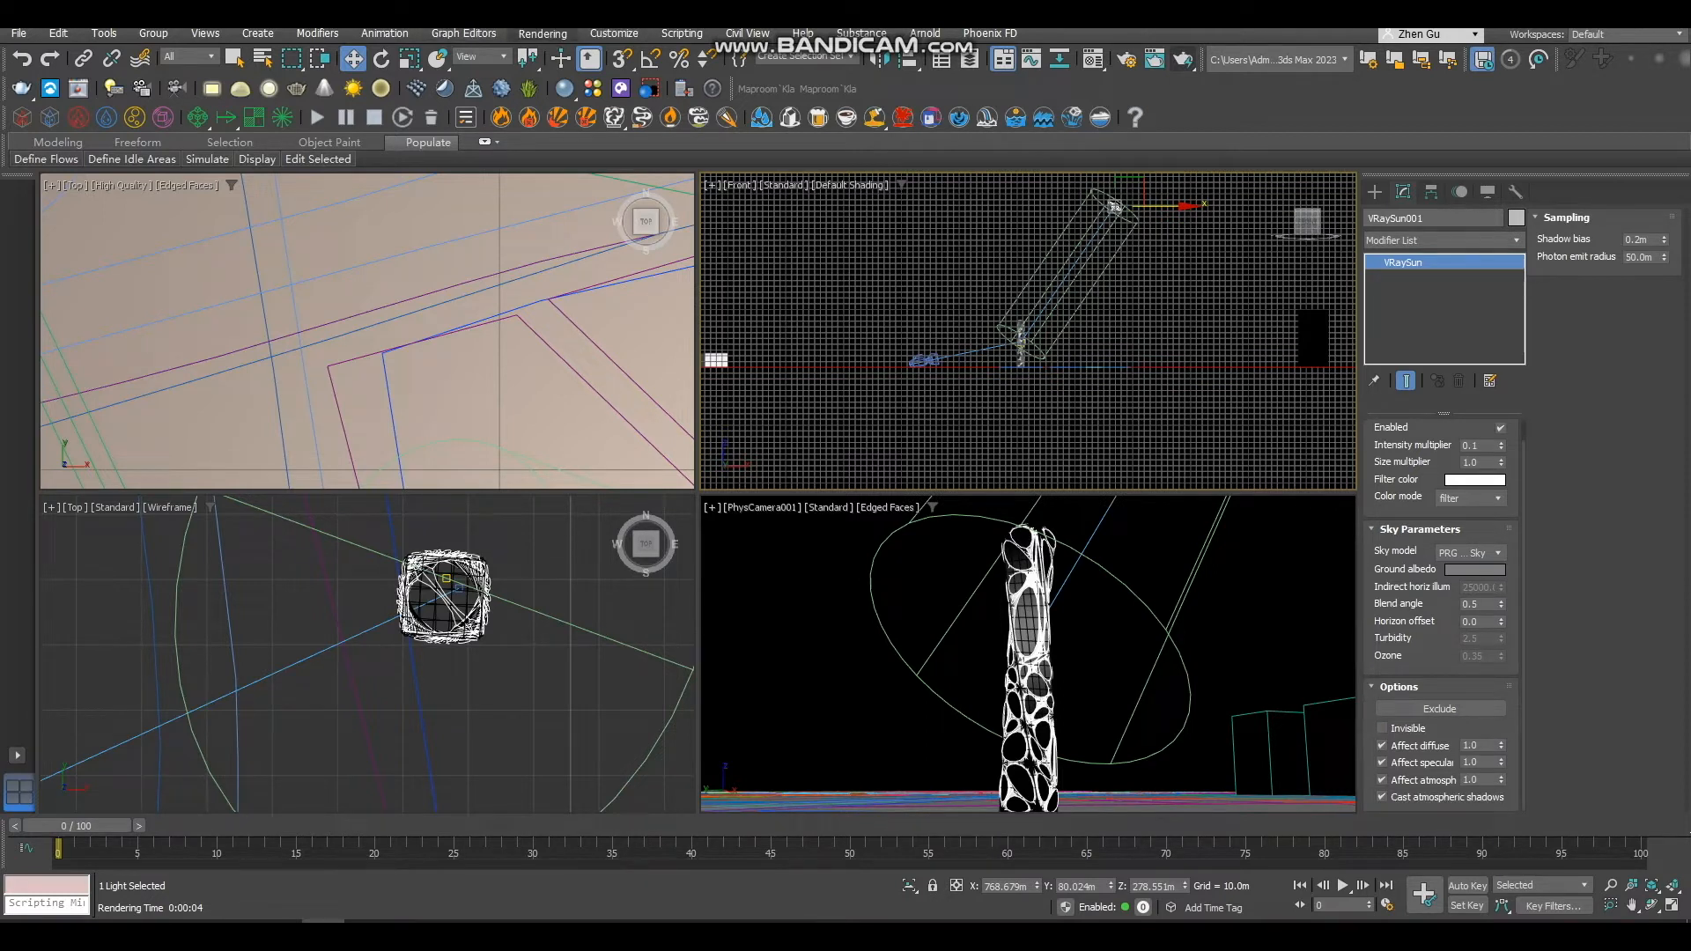
pyautogui.click(543, 34)
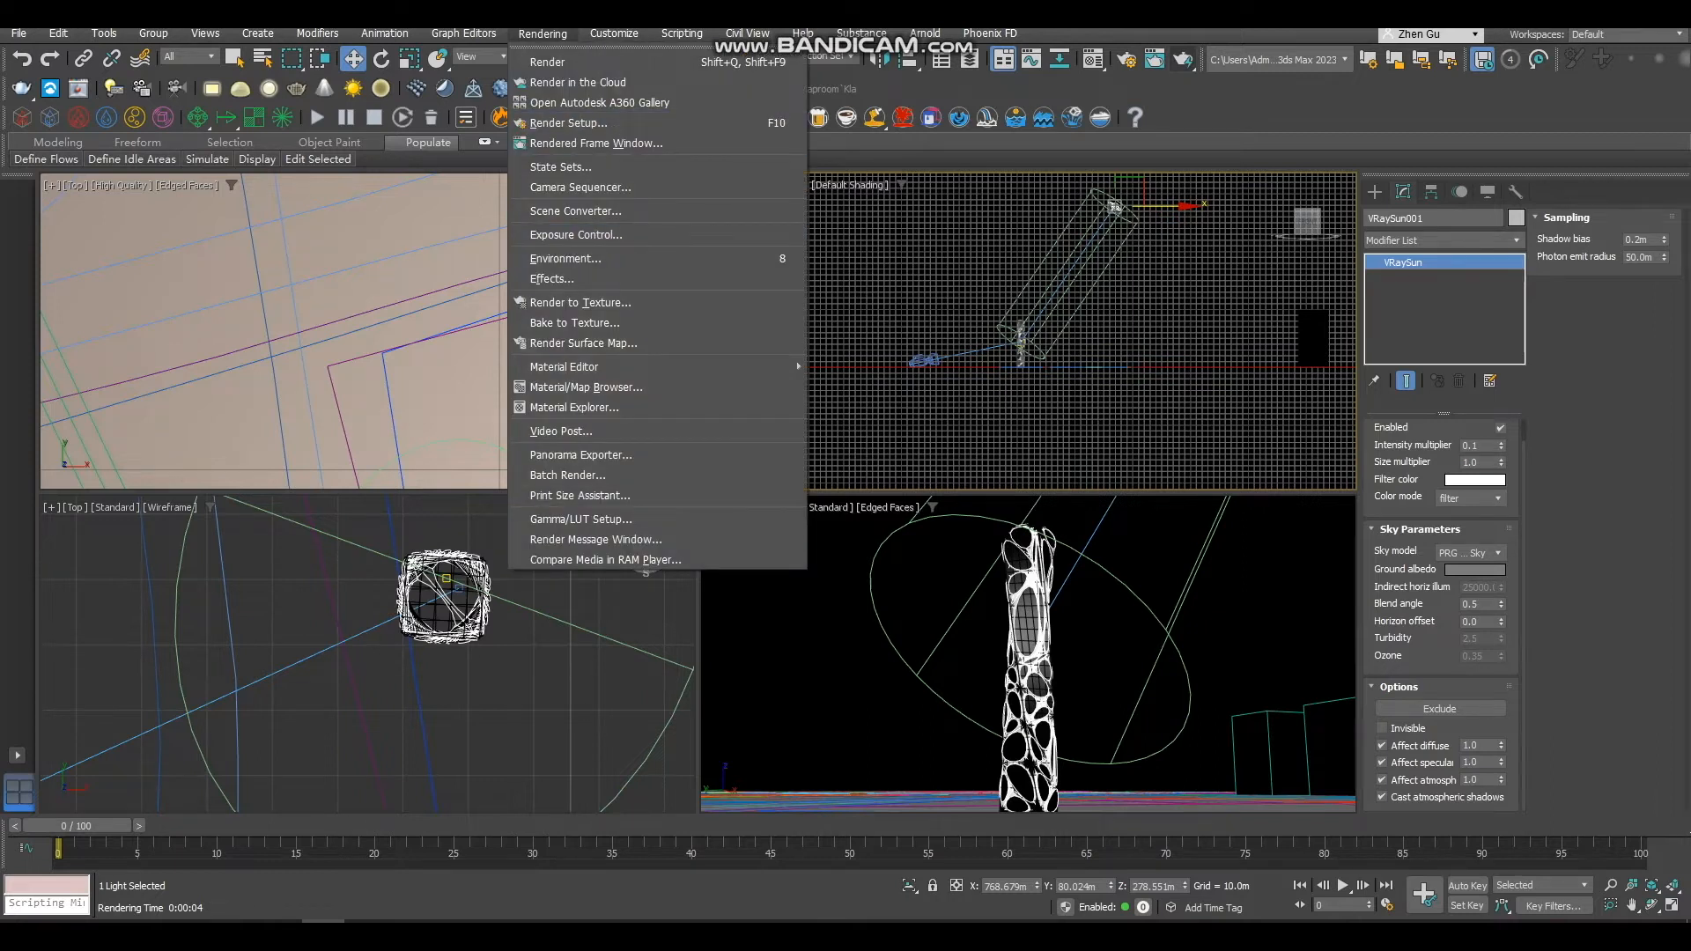
pyautogui.click(565, 258)
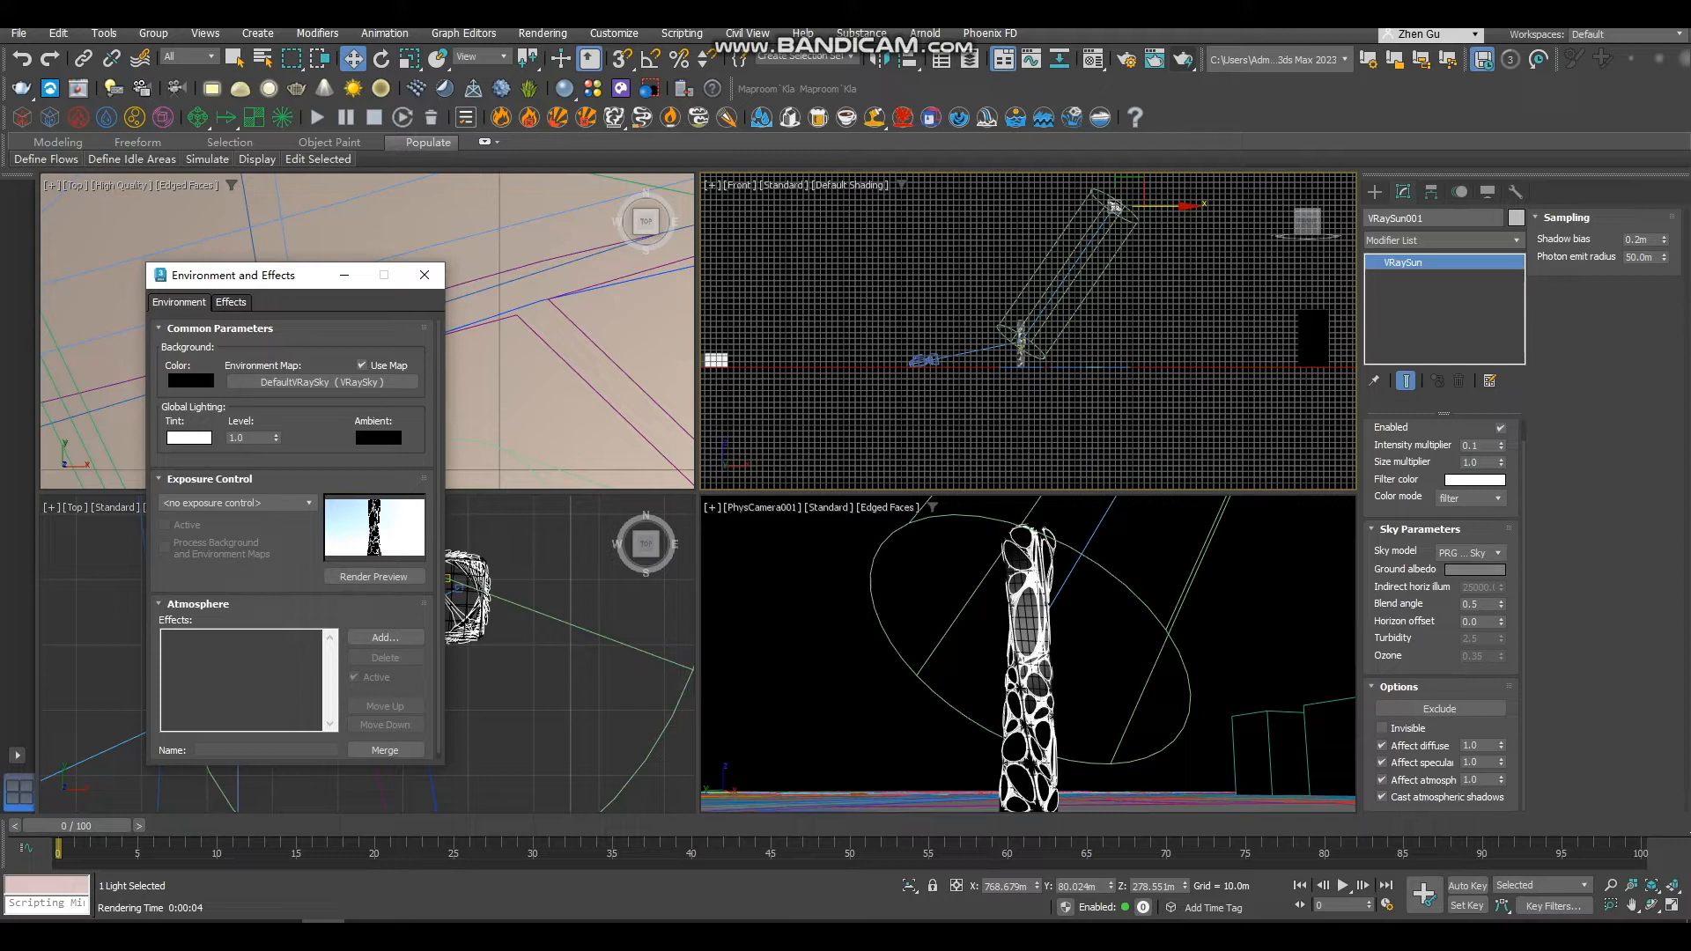
pyautogui.click(1092, 60)
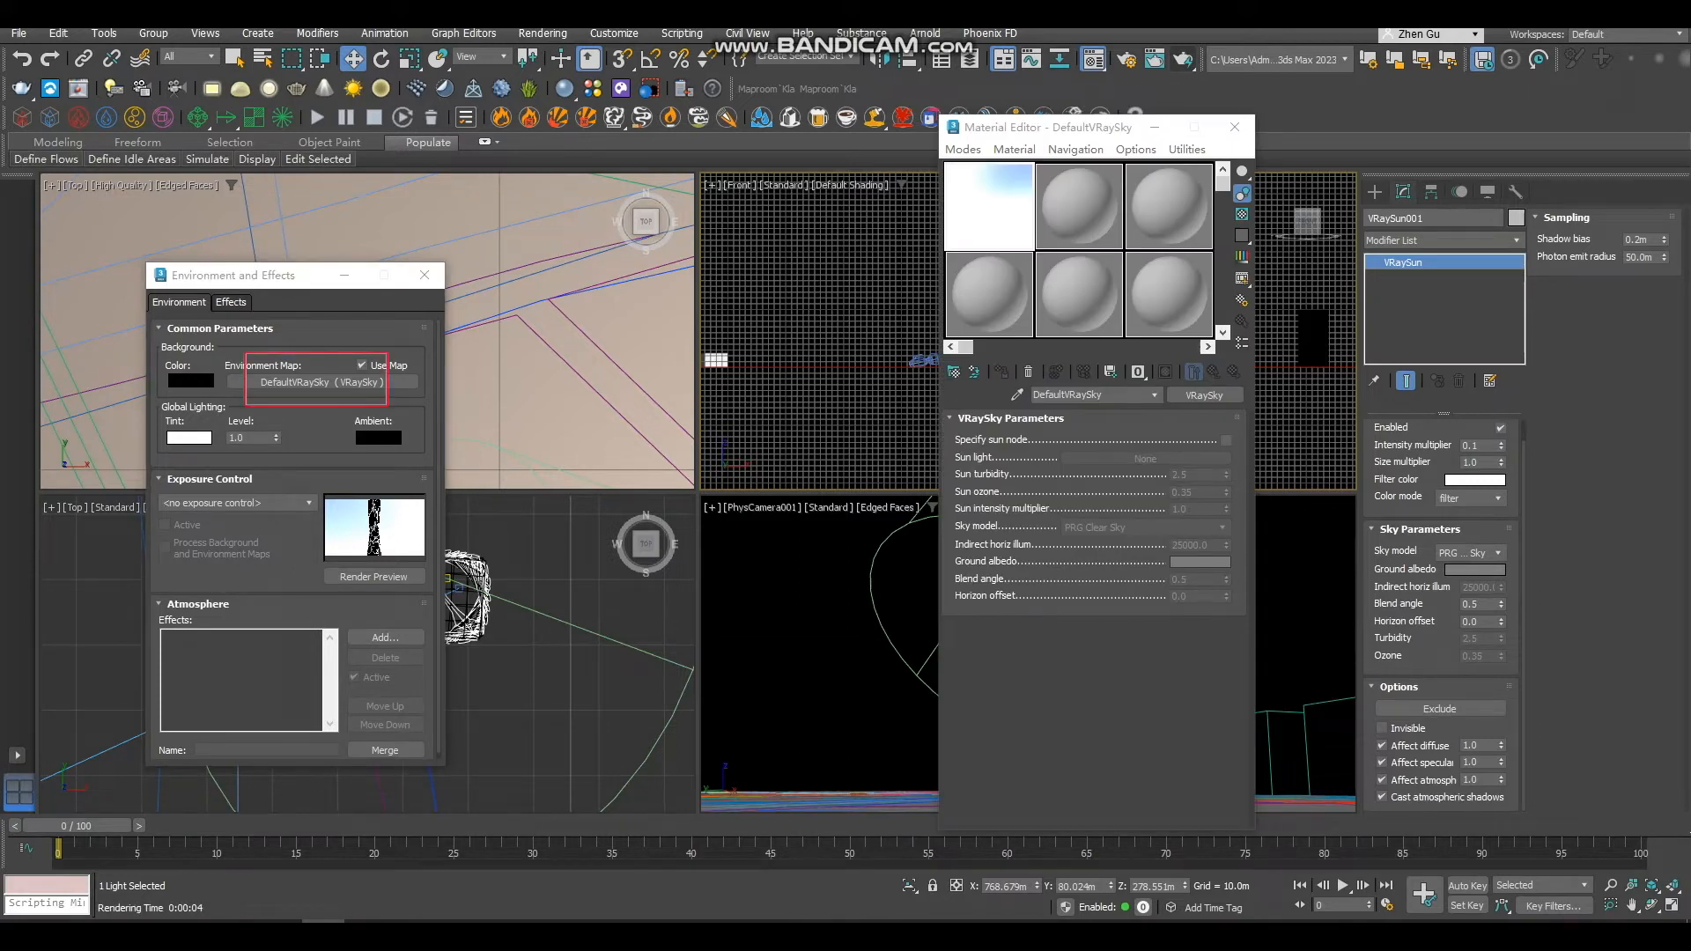
# Place the DefaultVRaySky environment map in the first Material Editor slot as an instance.
pyautogui.click(323, 382)
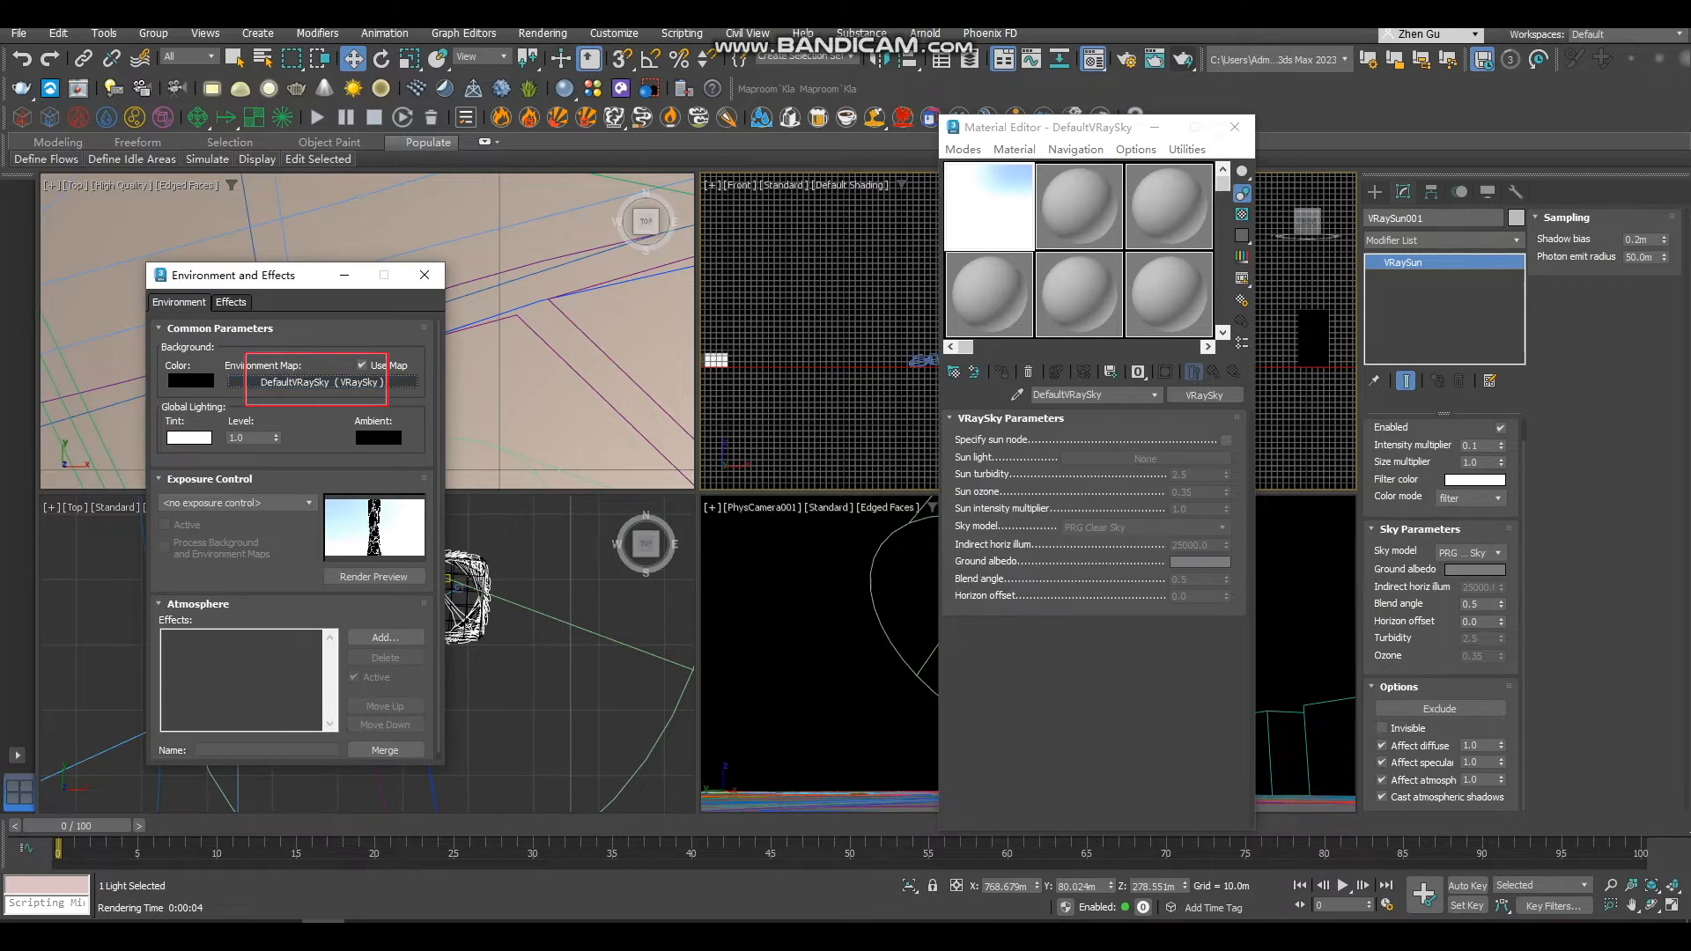
pyautogui.moveTo(323, 382); pyautogui.dragTo(989, 206)
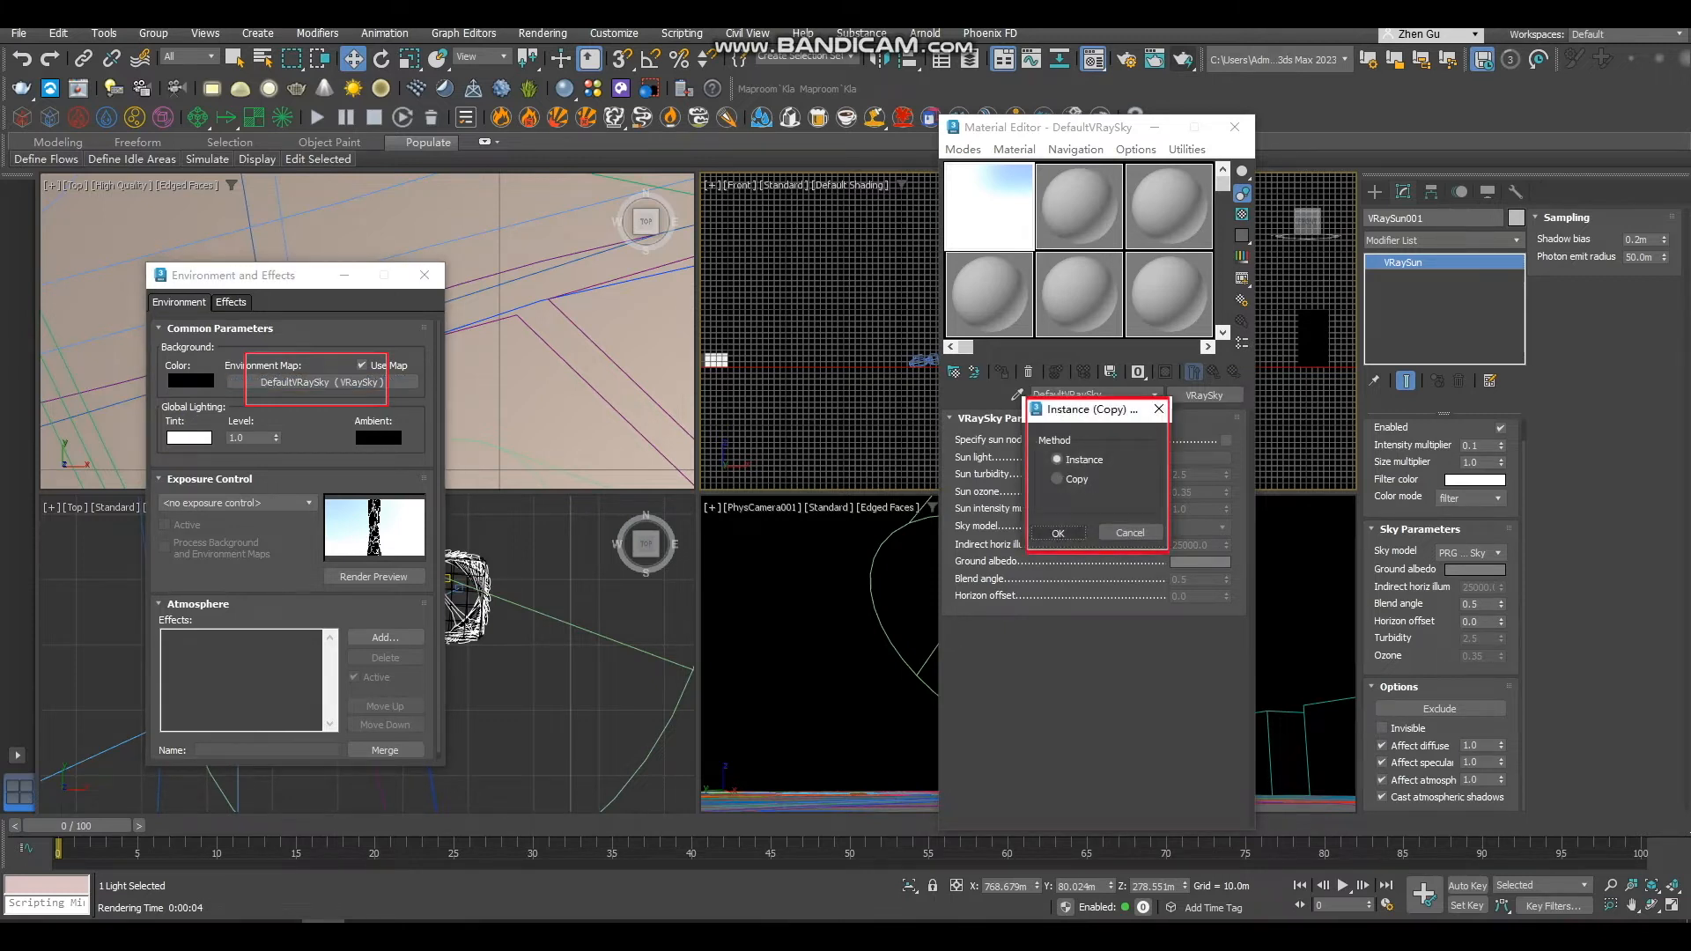
pyautogui.click(1057, 532)
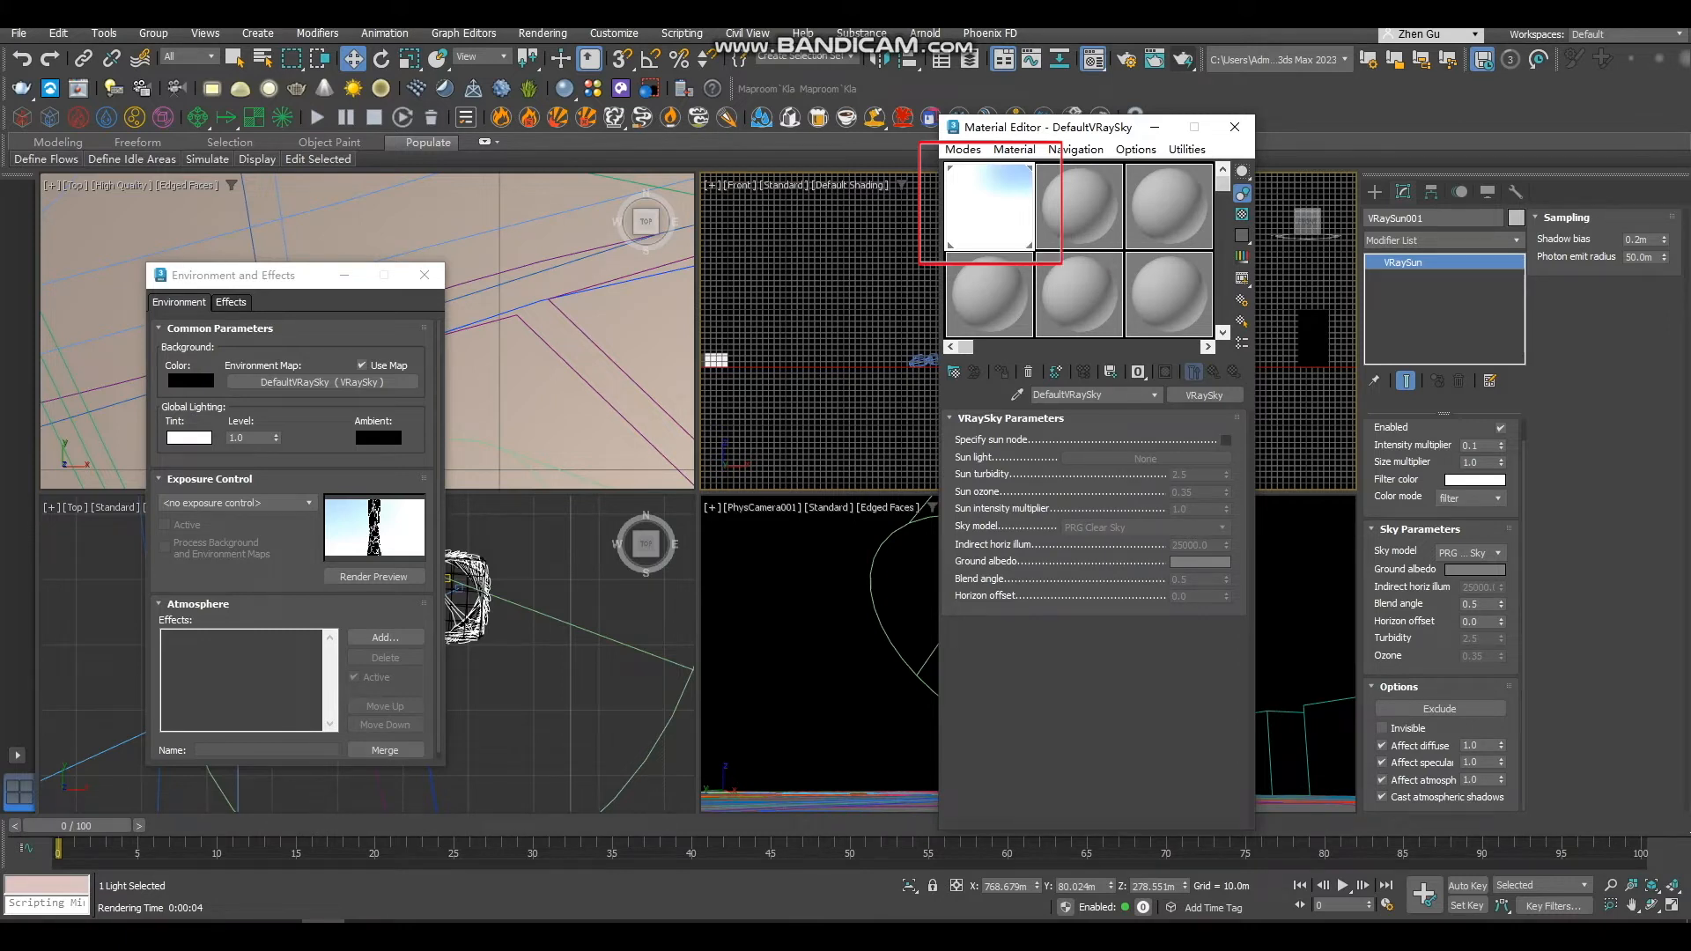
# Enable Specify sun node for the VRaySky map and assign VRaySun001 as its sun light.
pyautogui.click(1225, 439)
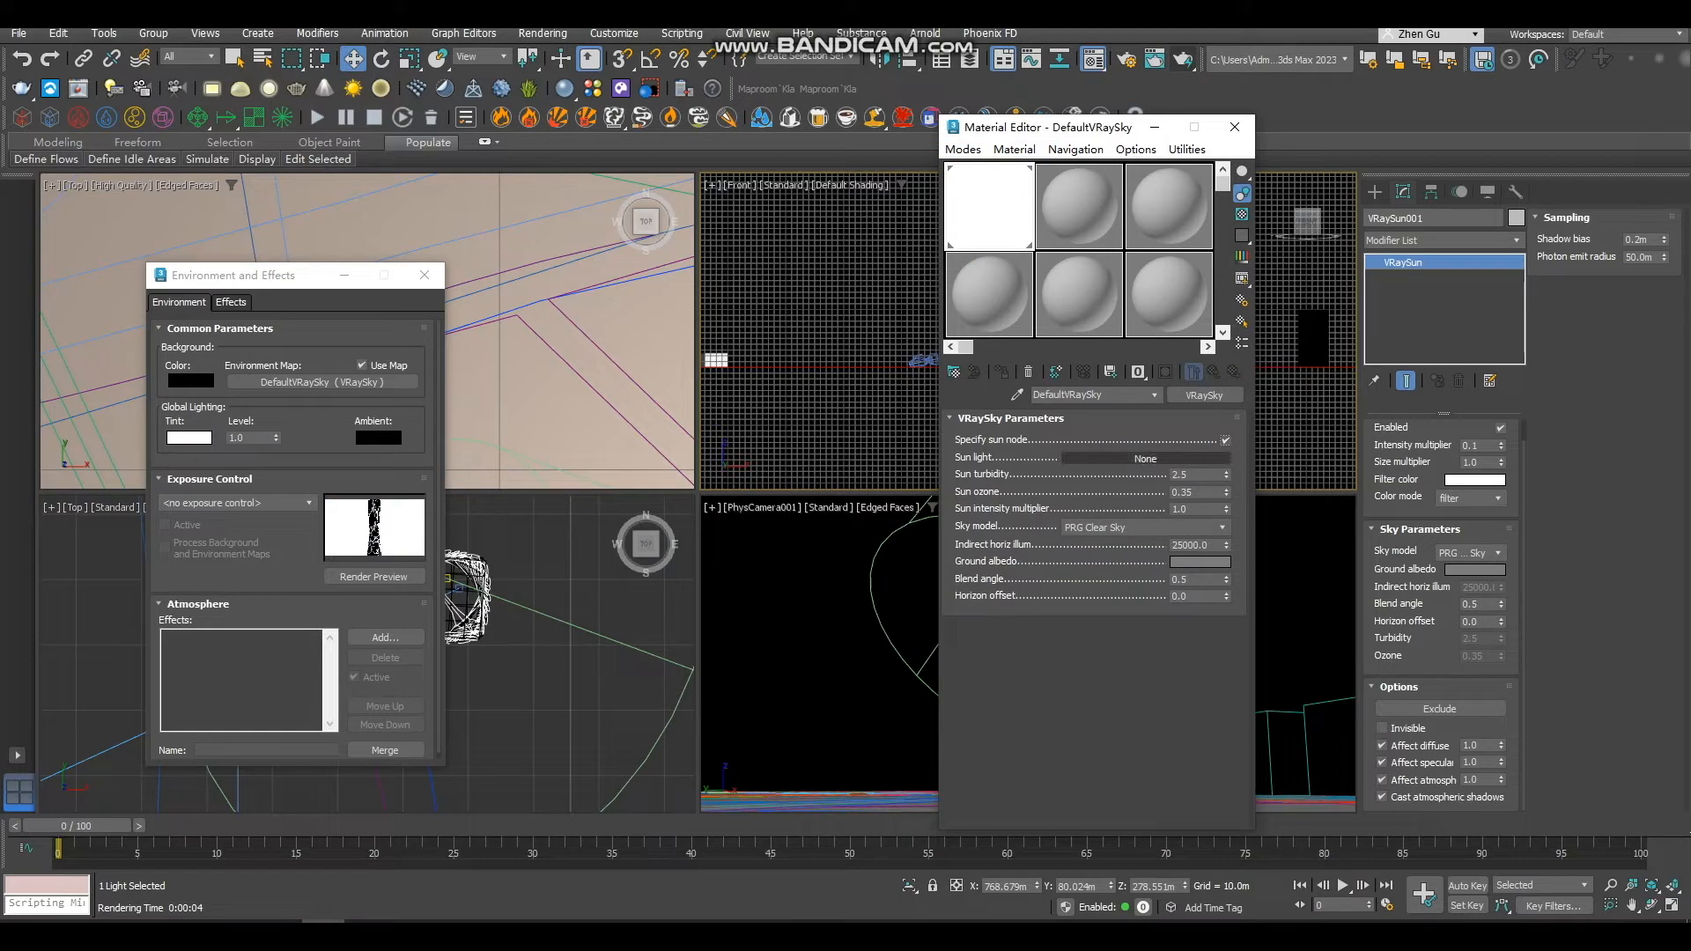
pyautogui.moveTo(1055, 130); pyautogui.dragTo(1373, 138)
pyautogui.scroll(-2, 953, 367)
pyautogui.scroll(2, 1072, 250)
pyautogui.click(1463, 467)
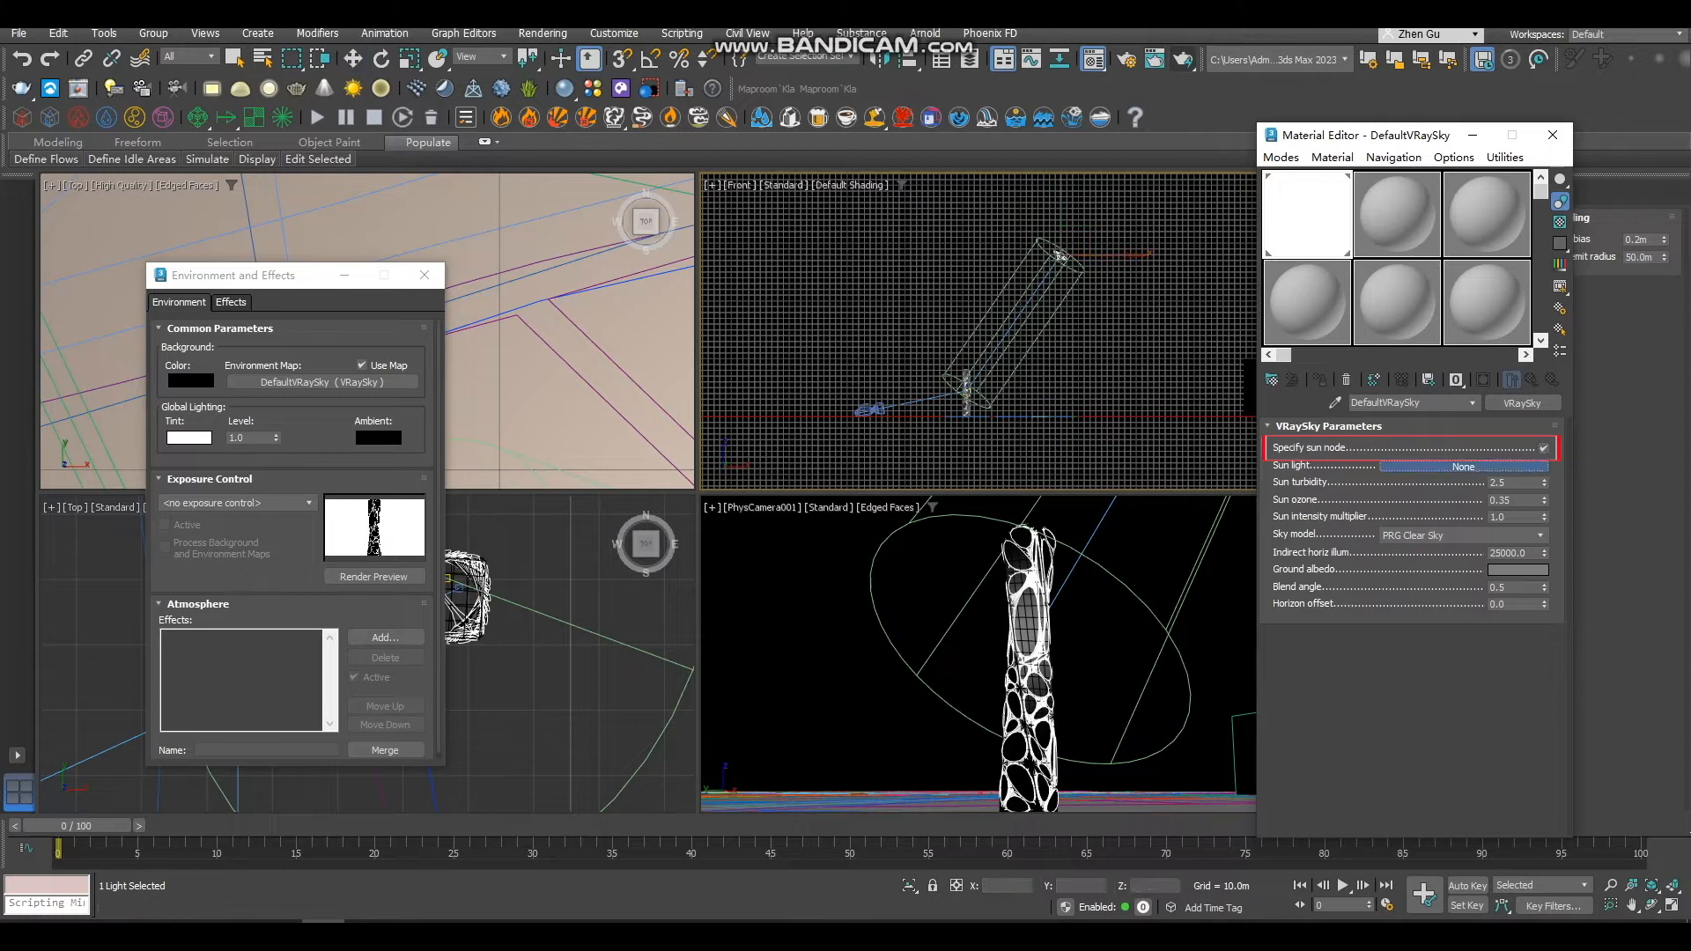
pyautogui.click(1061, 256)
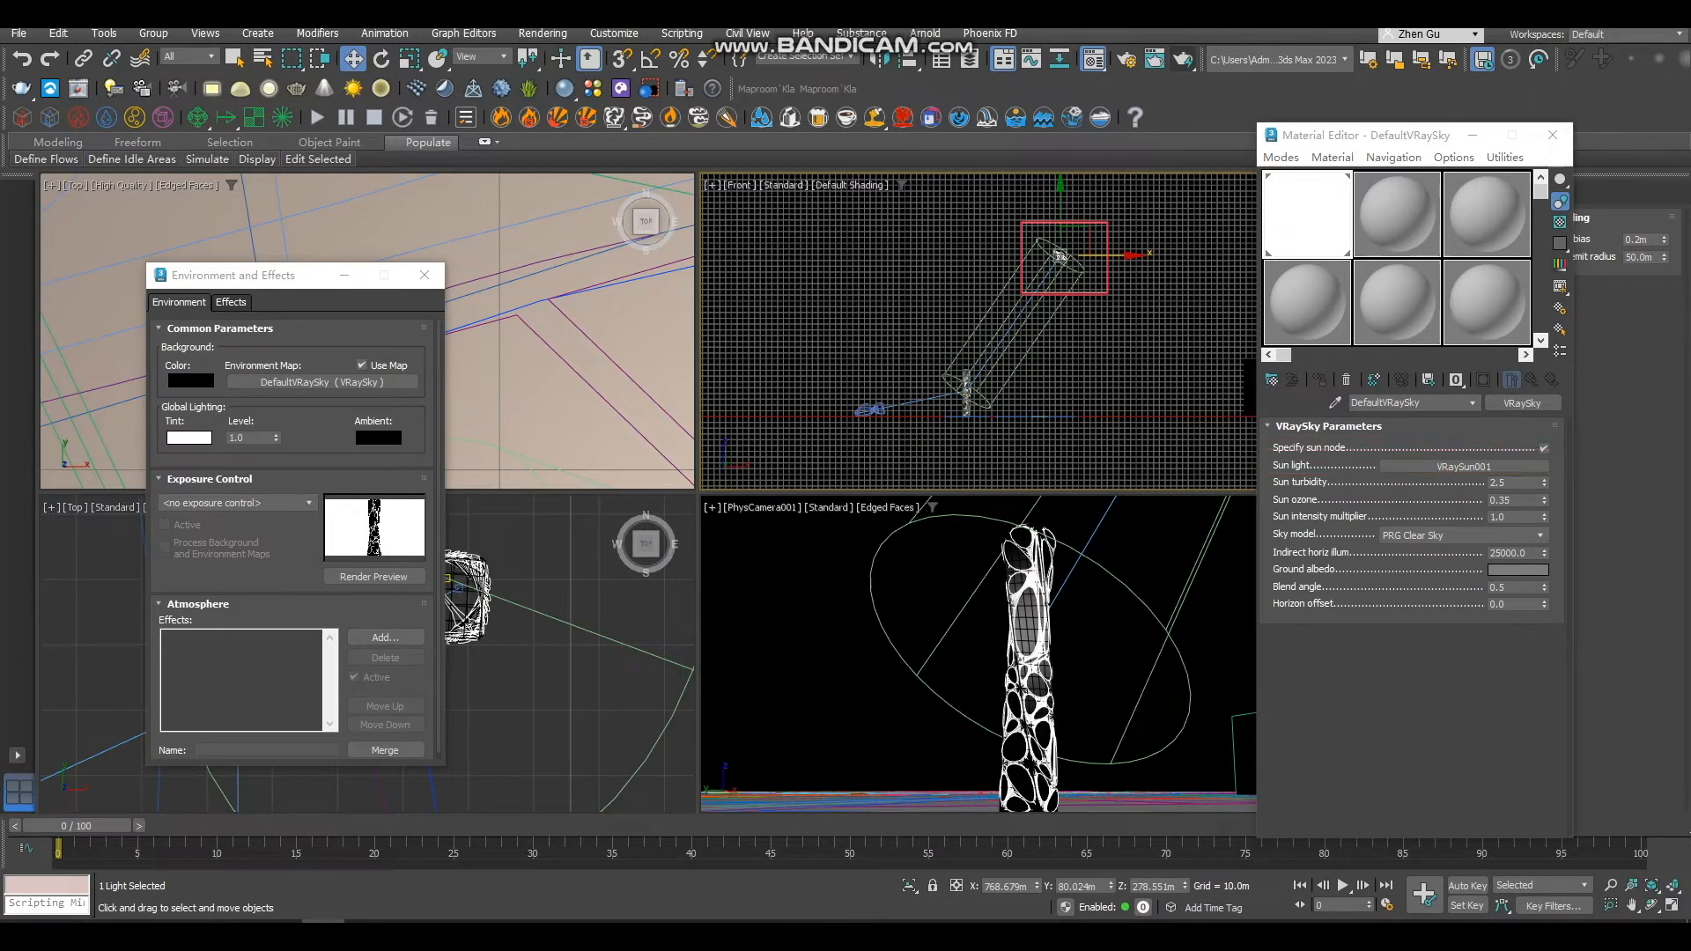
# Set the VRaySky map's sun intensity multiplier to 0.03.
pyautogui.doubleClick(1507, 517)
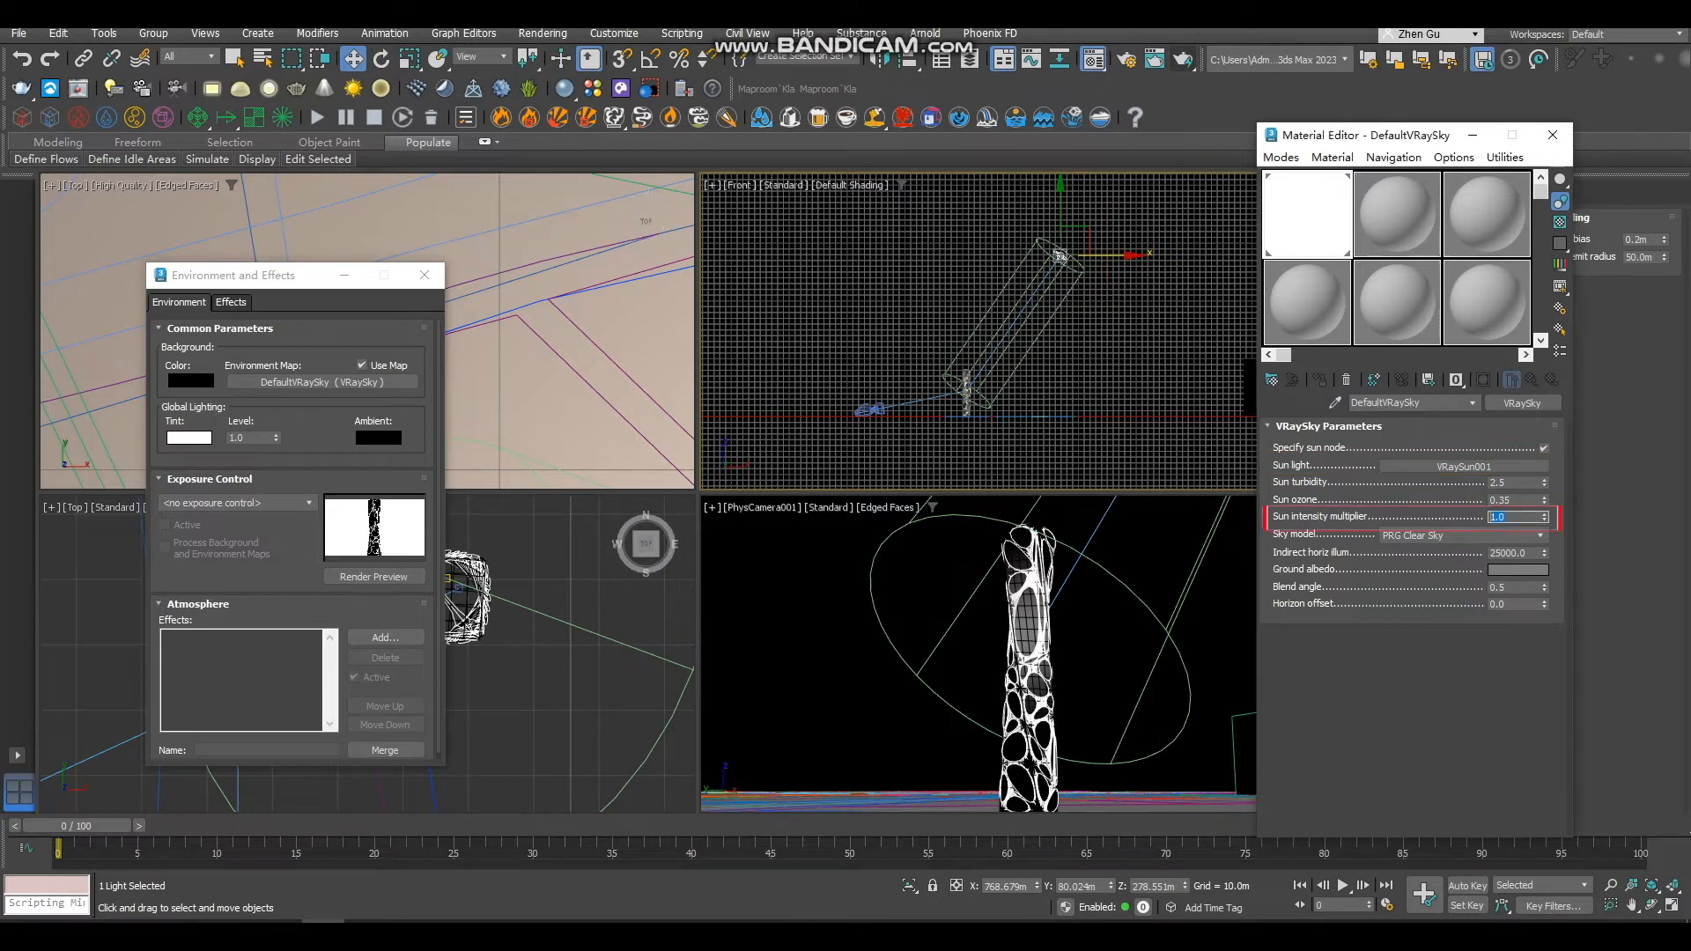
pyautogui.press('BackSpace')
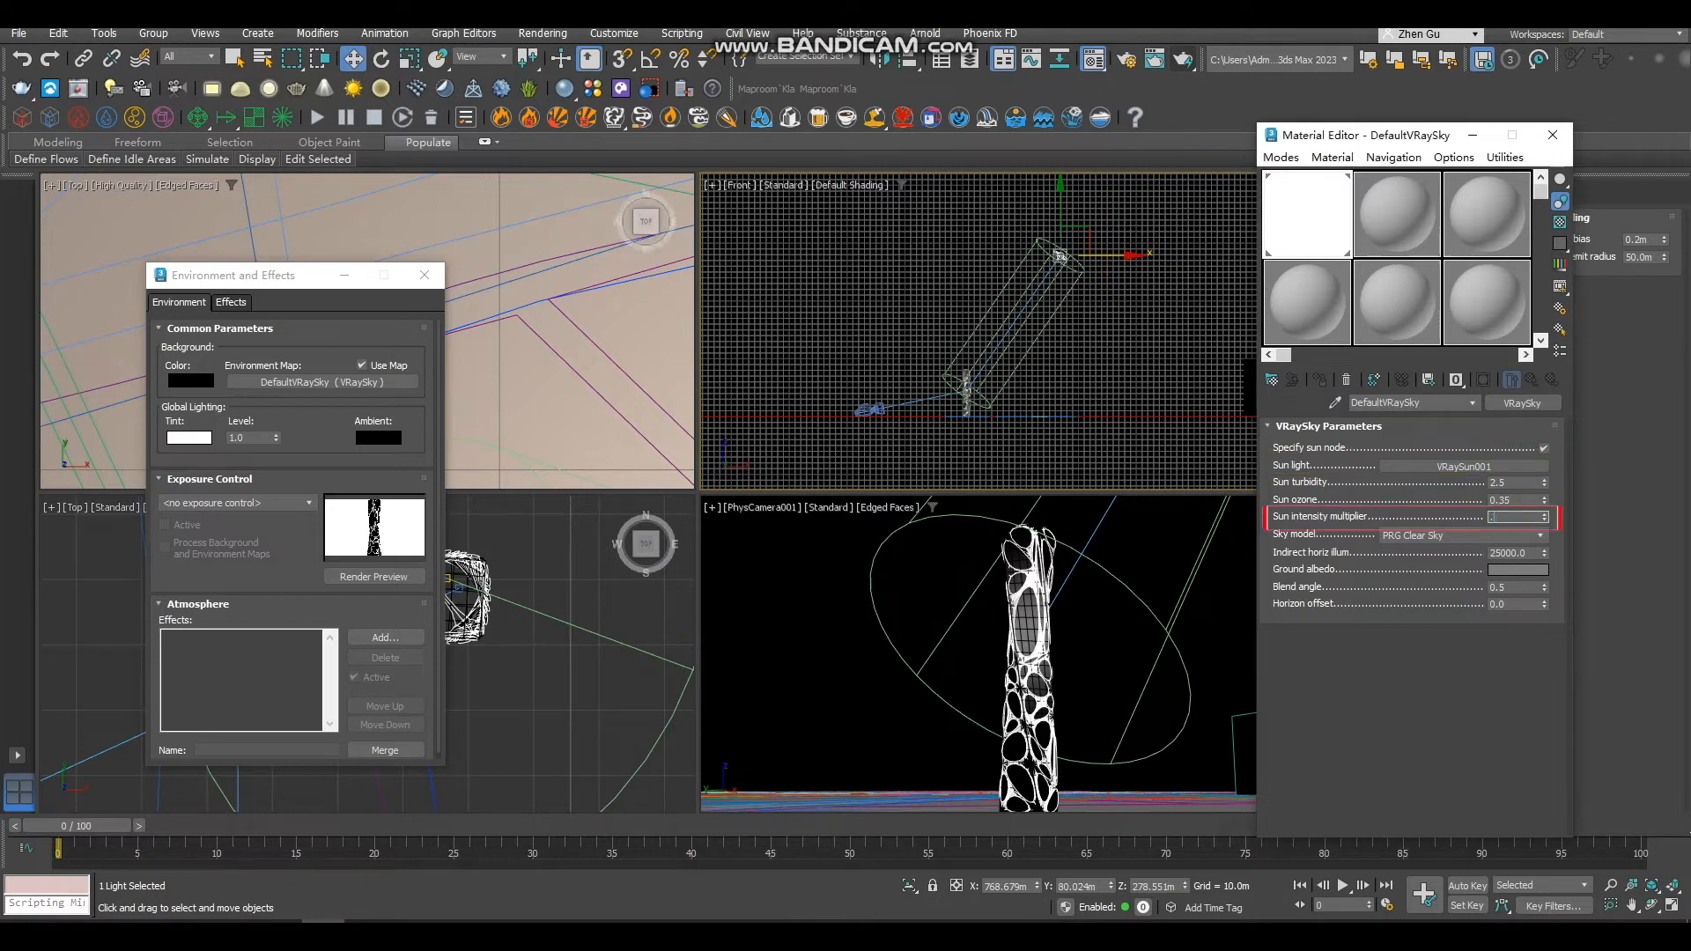
pyautogui.write('.03')
pyautogui.press('Return')
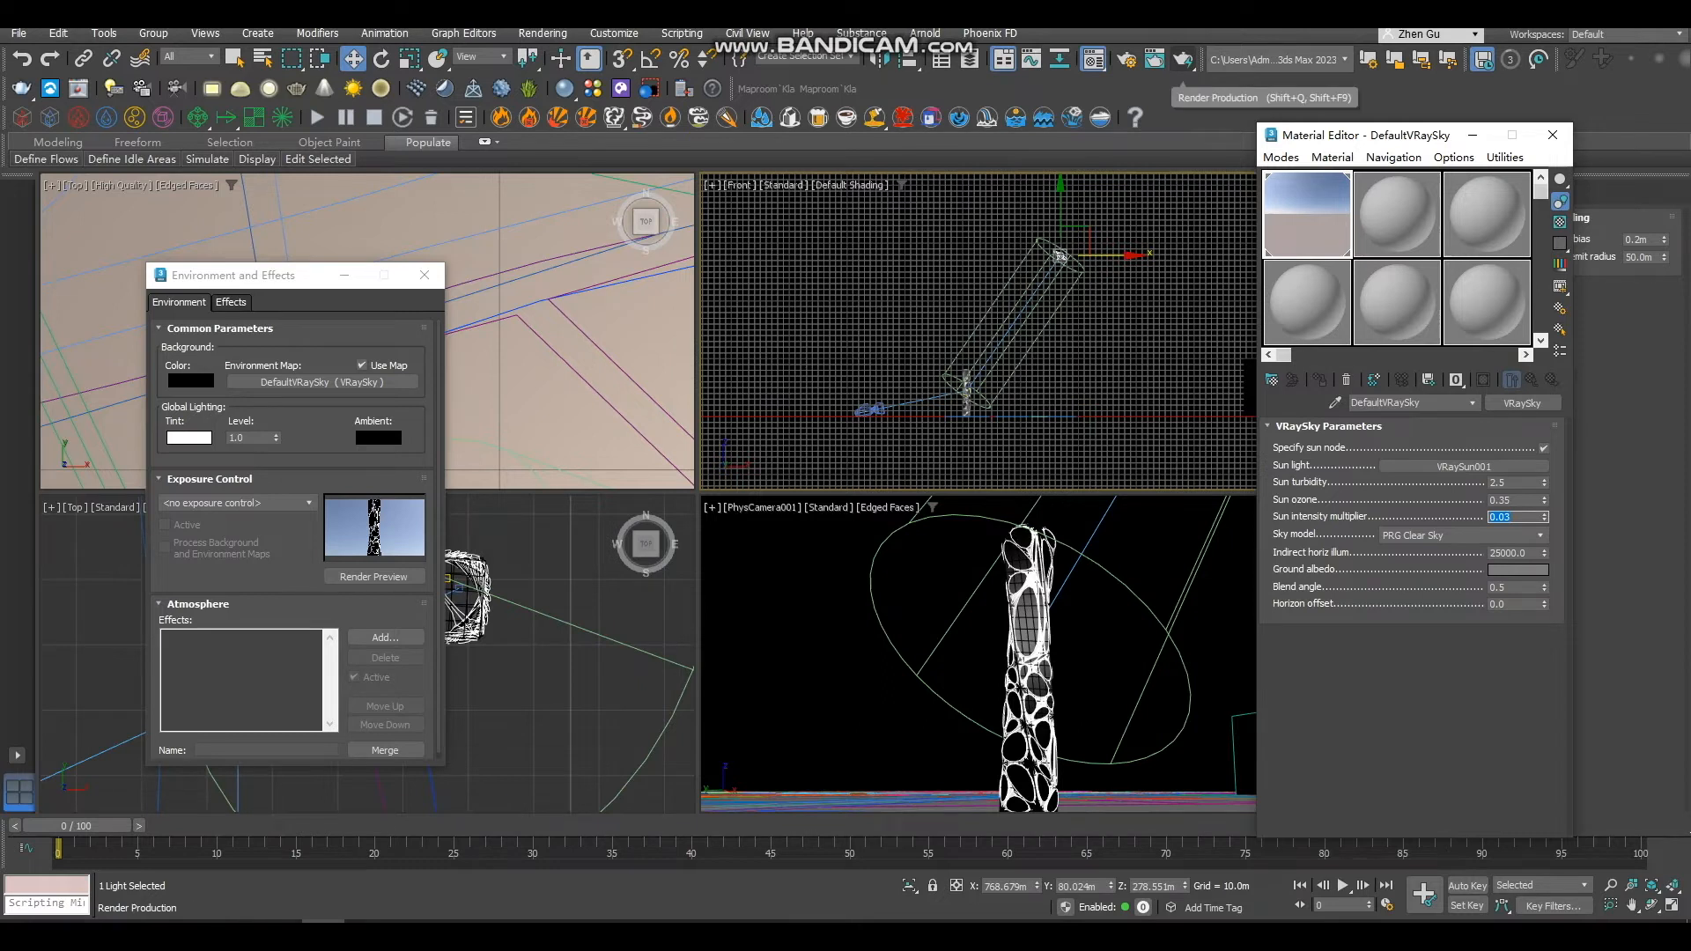
# Test-render the PhysCamera001 view with the linked sky, examine the tower and sky, and close the frame buffer.
pyautogui.click(1182, 60)
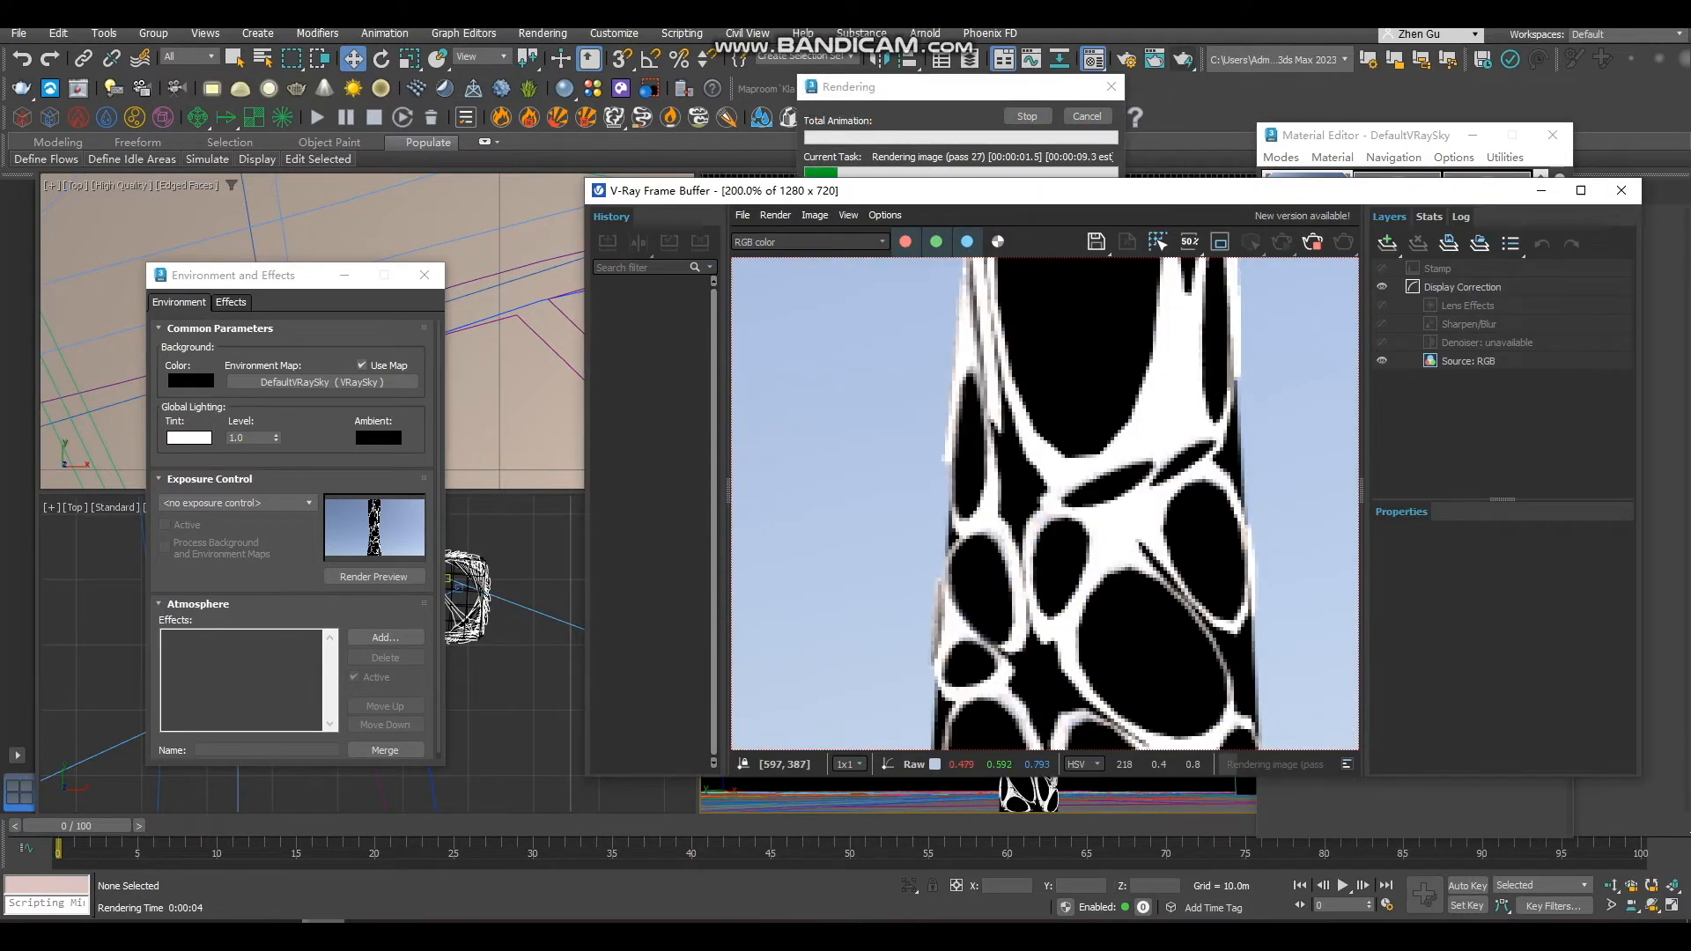
pyautogui.scroll(-3, 932, 543)
pyautogui.scroll(1, 1051, 530)
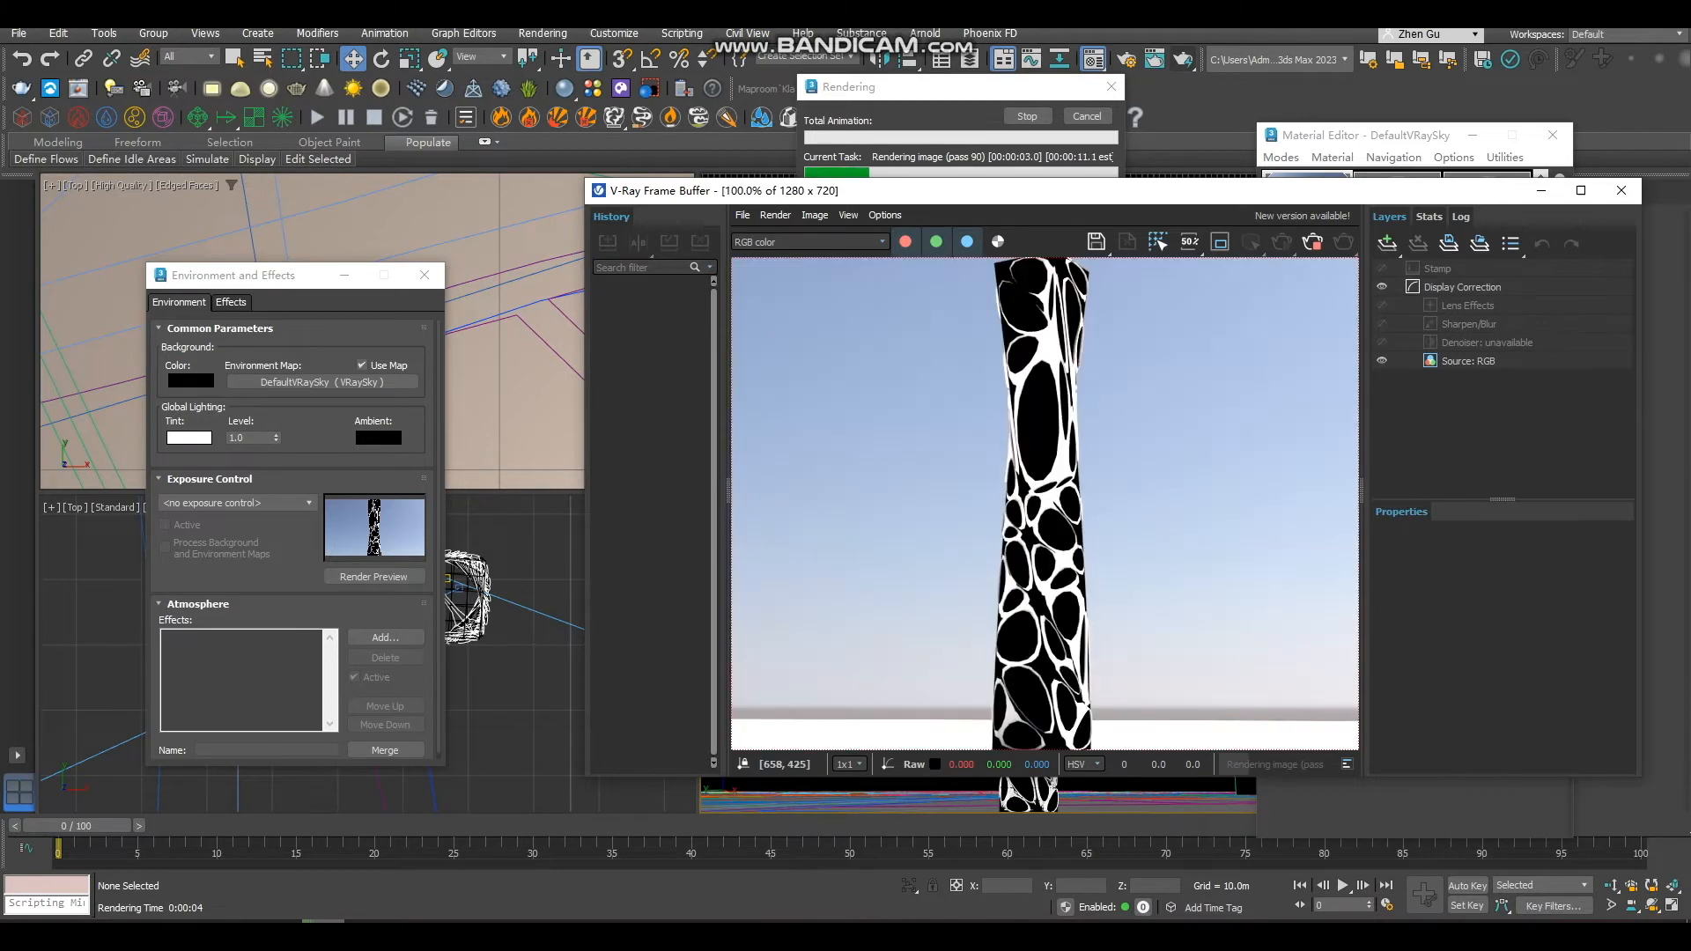
pyautogui.scroll(-1, 1060, 556)
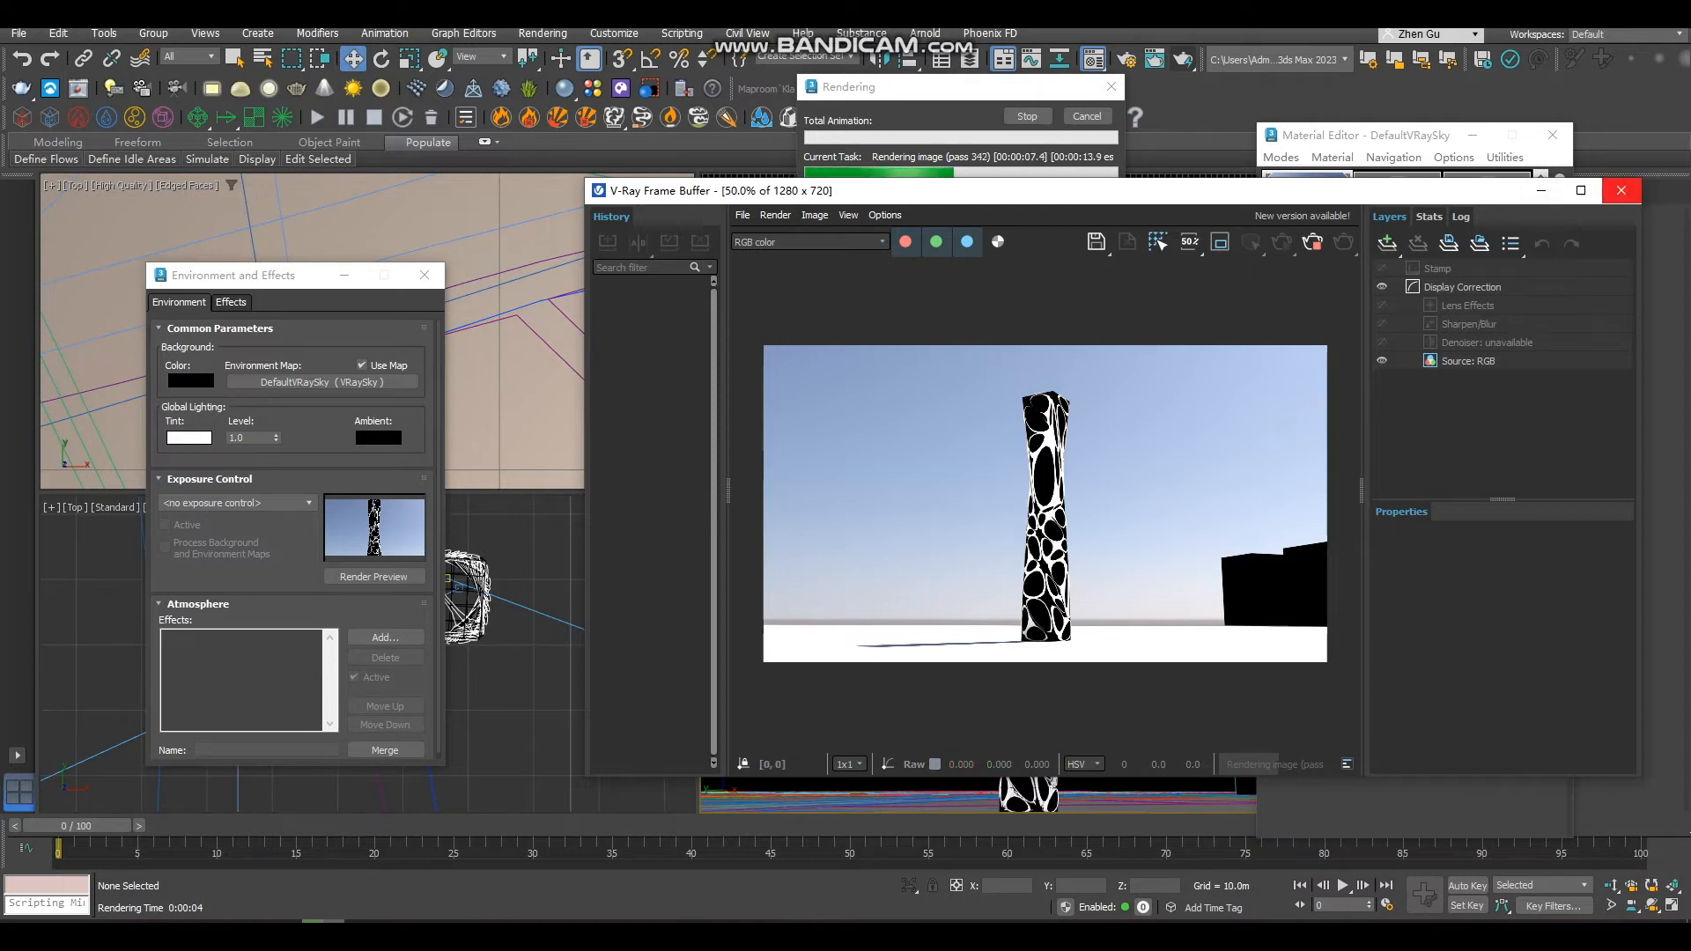
pyautogui.click(1620, 190)
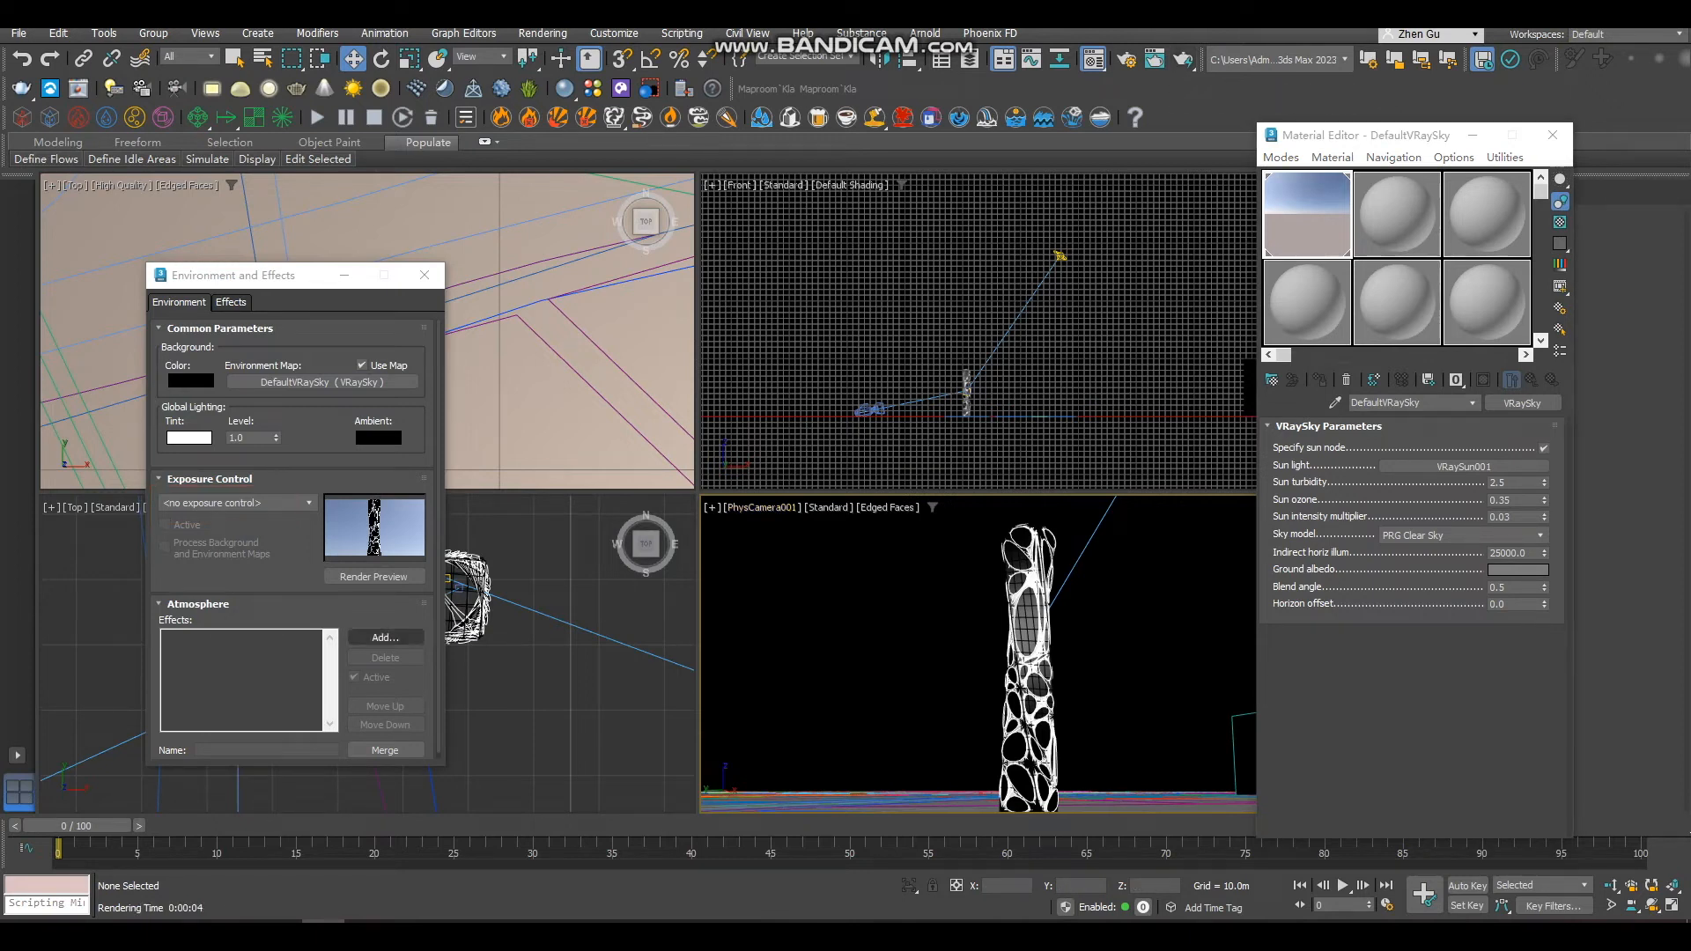
# Switch the environment's exposure control to Physical Camera Exposure Control and render its preview thumbnail.
pyautogui.click(238, 503)
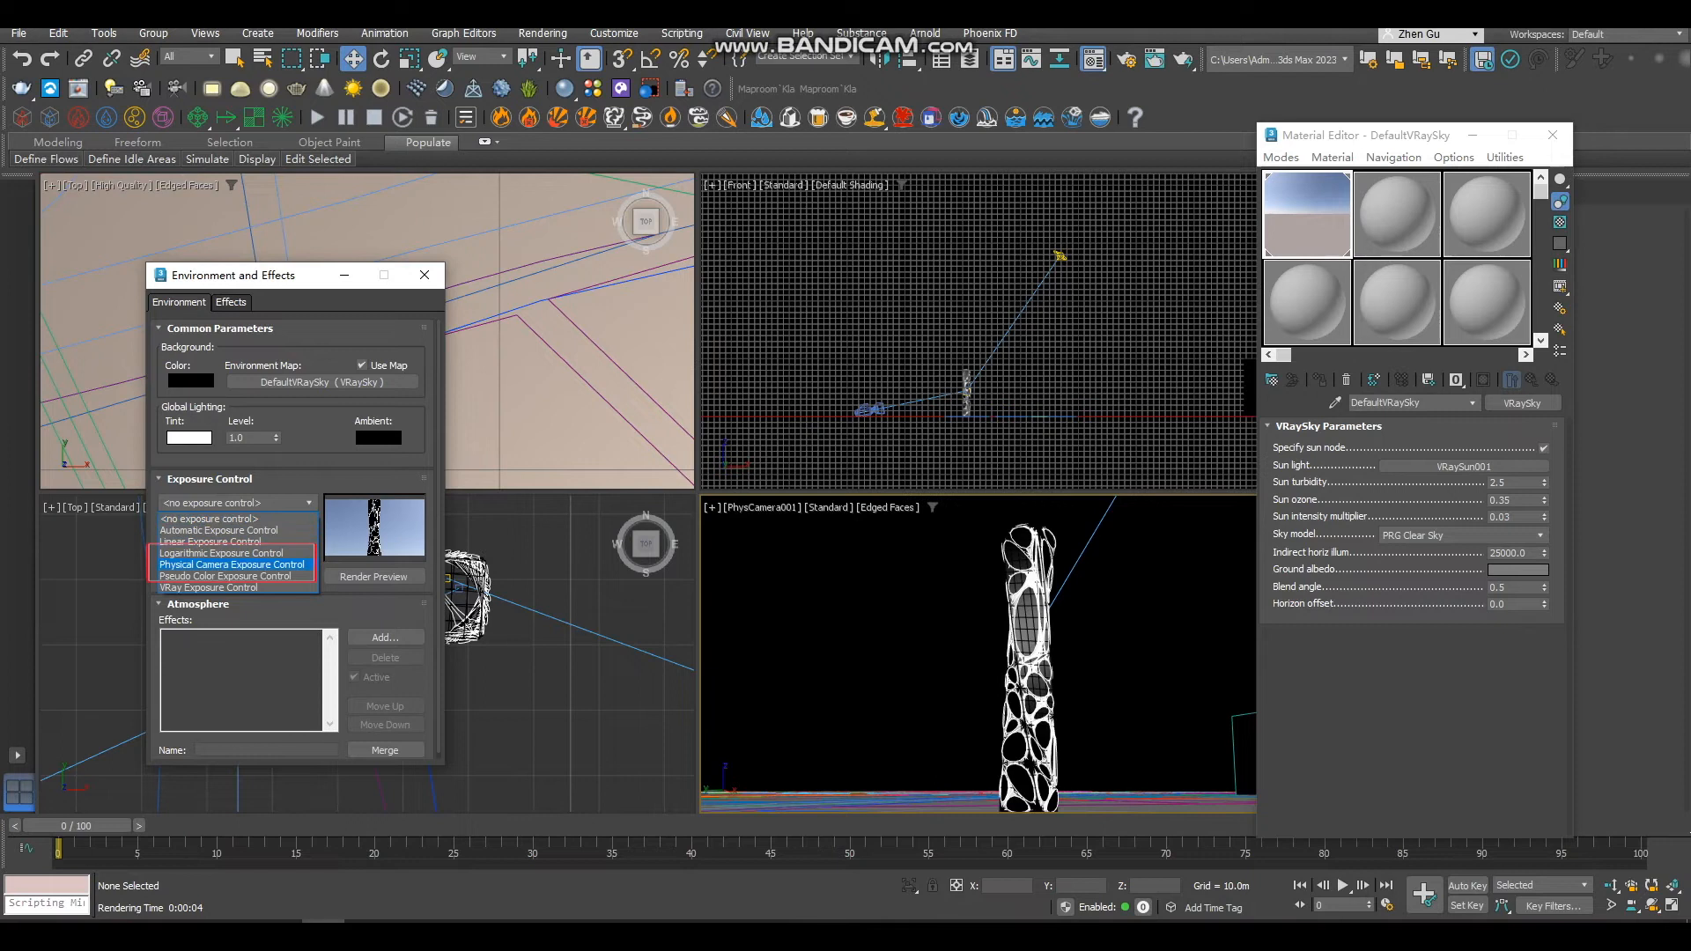
pyautogui.click(232, 564)
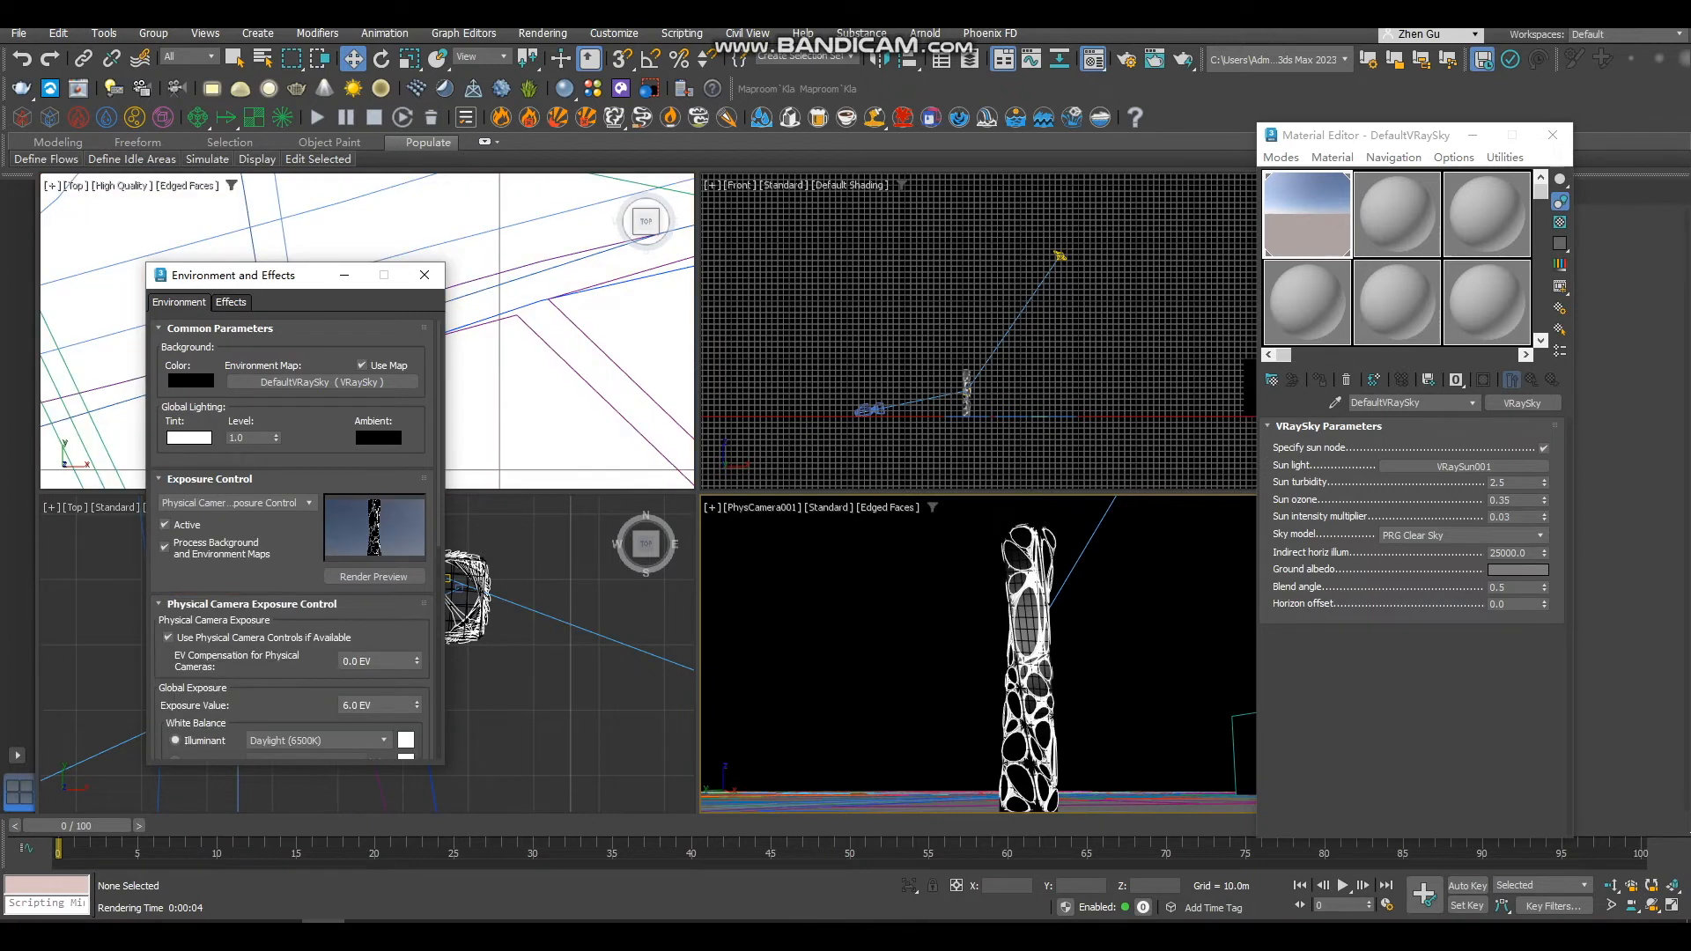
pyautogui.click(373, 577)
pyautogui.scroll(-1, 290, 546)
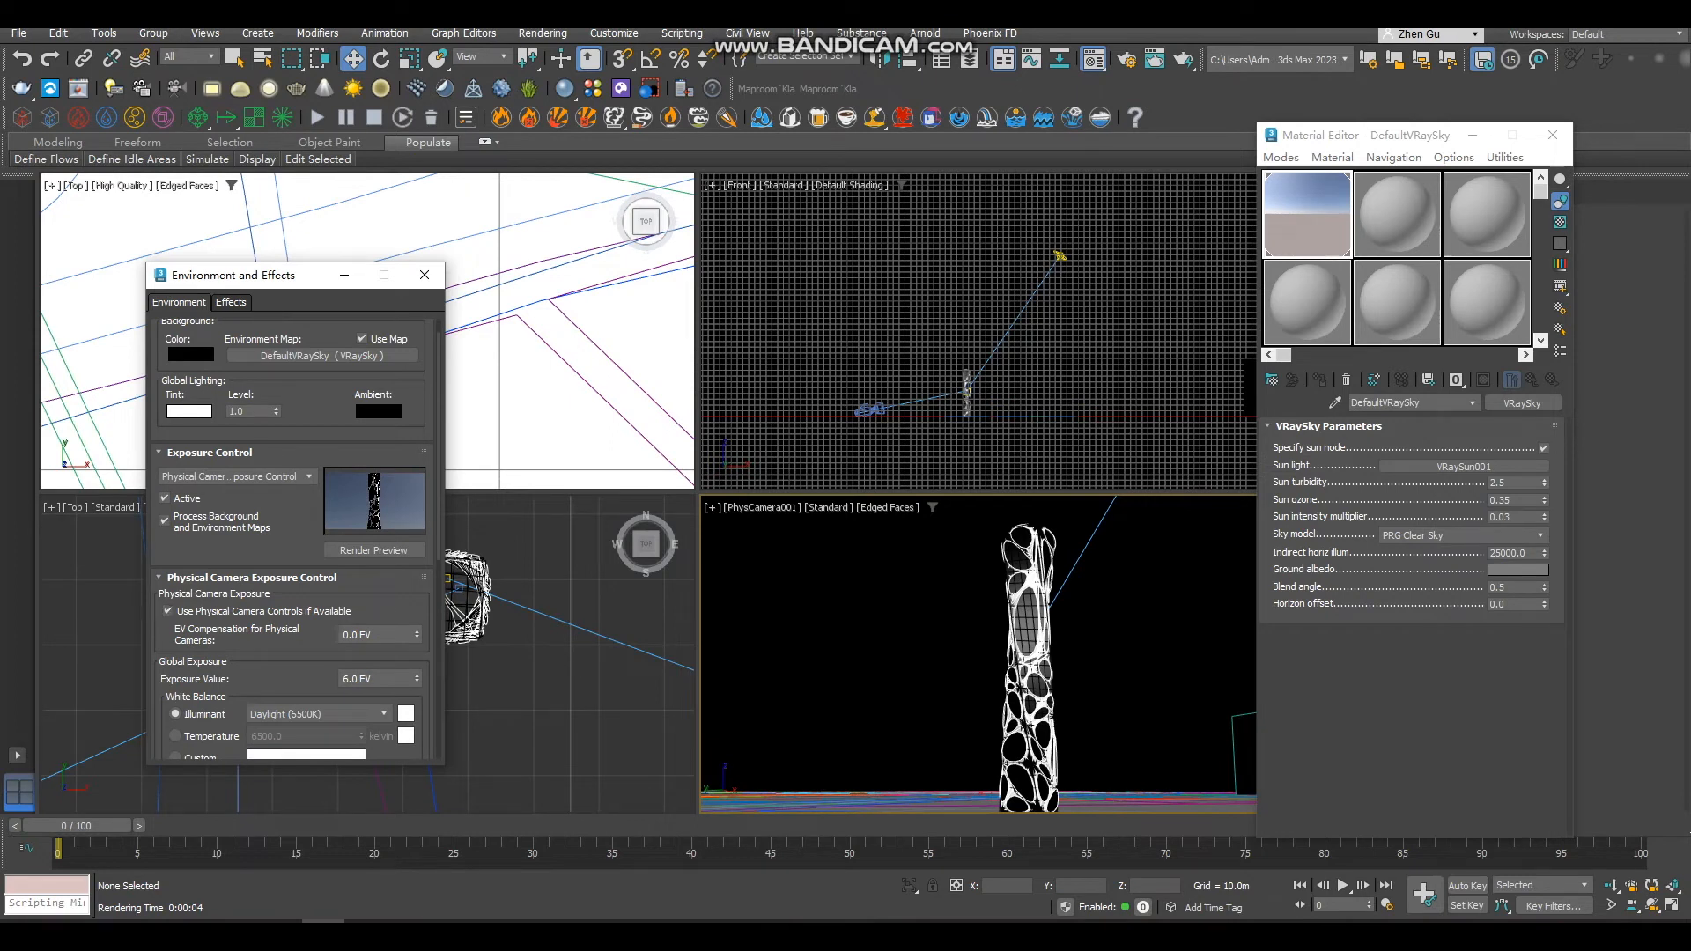
# Select PhysCamera001, close the Material Editor, and set the camera's target exposure gain to 12 EV.
pyautogui.click(869, 409)
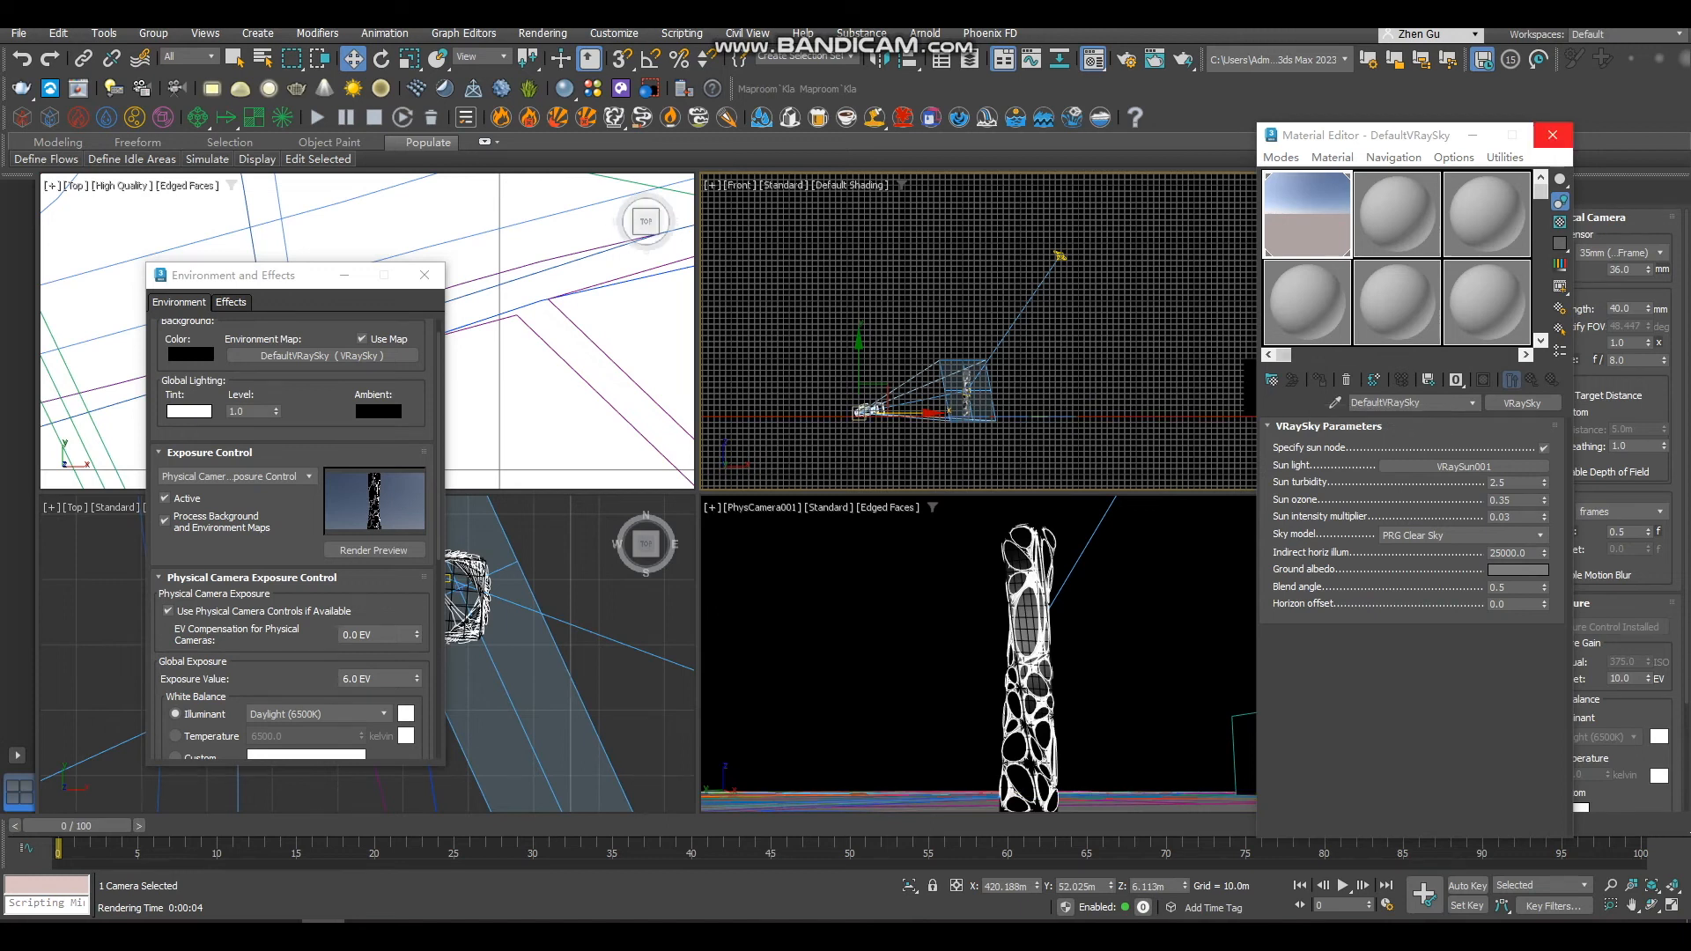
pyautogui.click(1552, 135)
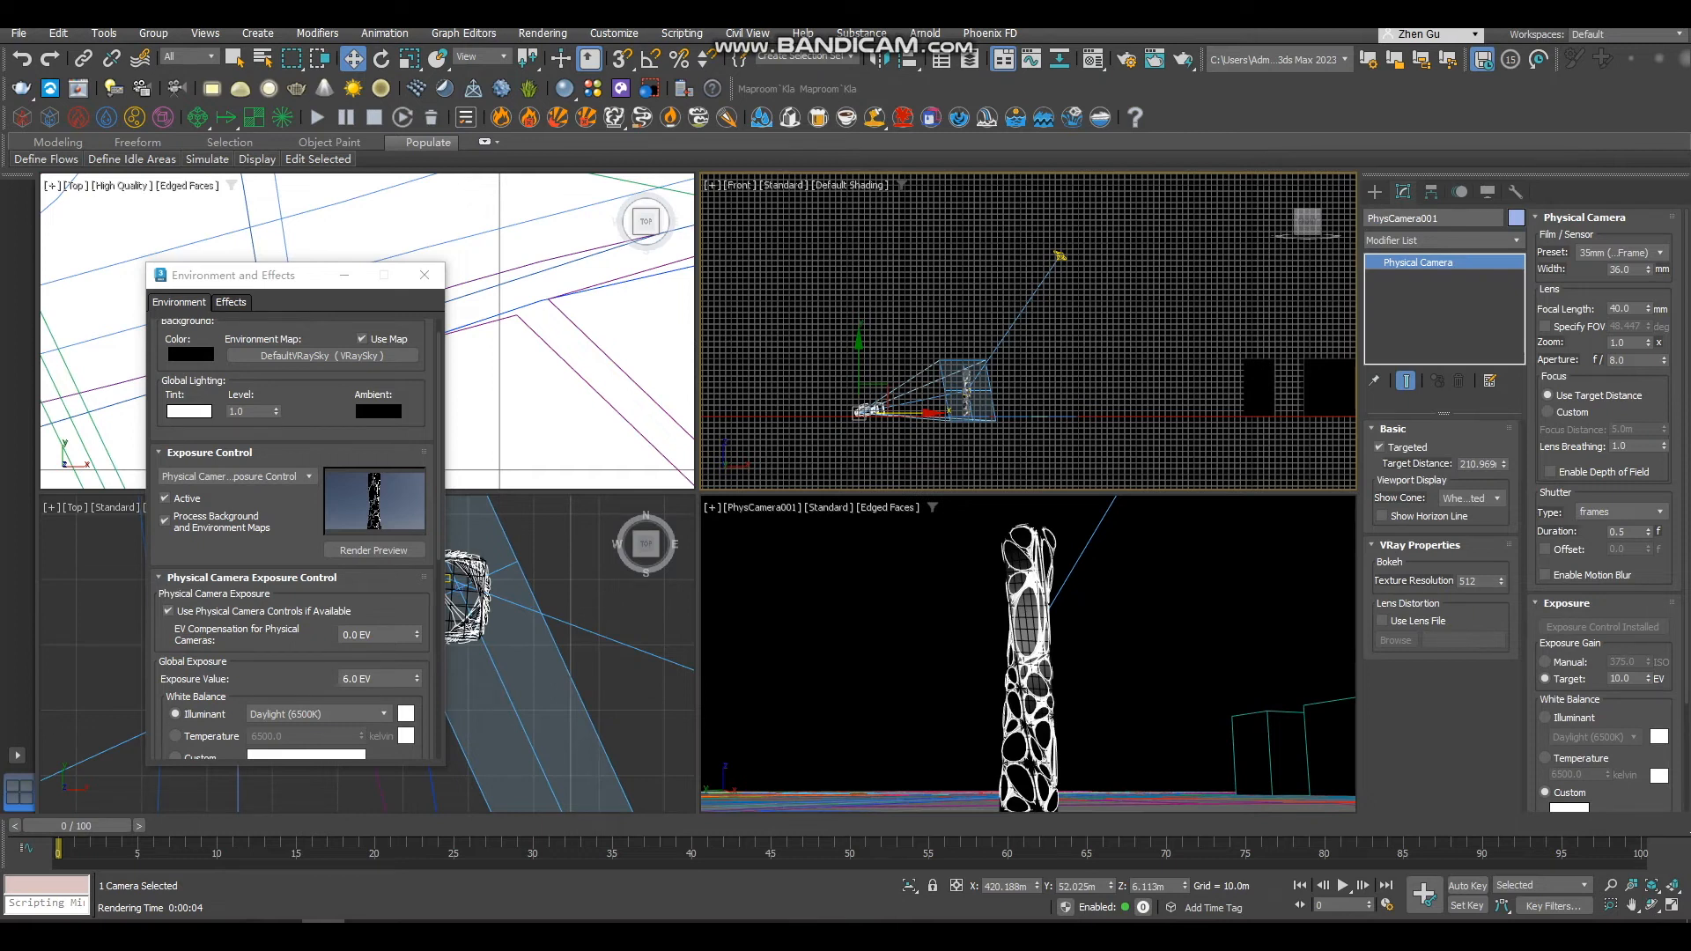
pyautogui.doubleClick(1620, 679)
pyautogui.write('6')
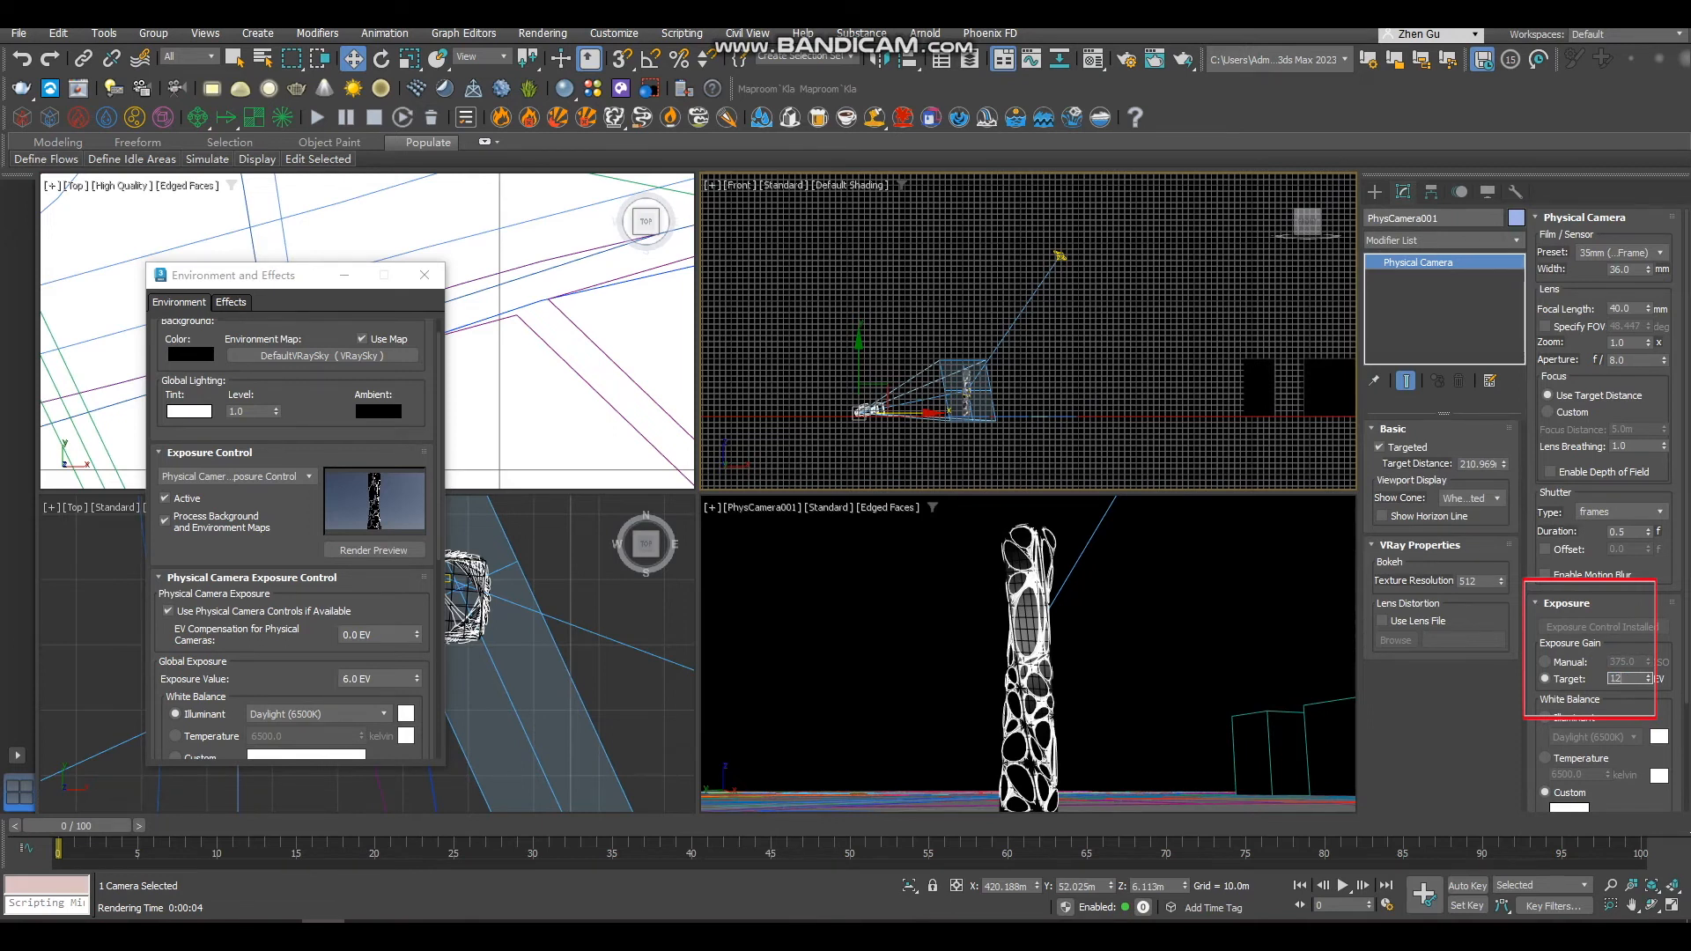
pyautogui.press('Return')
# Set PhysCamera001's white balance to Custom and review its exposure settings.
pyautogui.scroll(-2, 1603, 510)
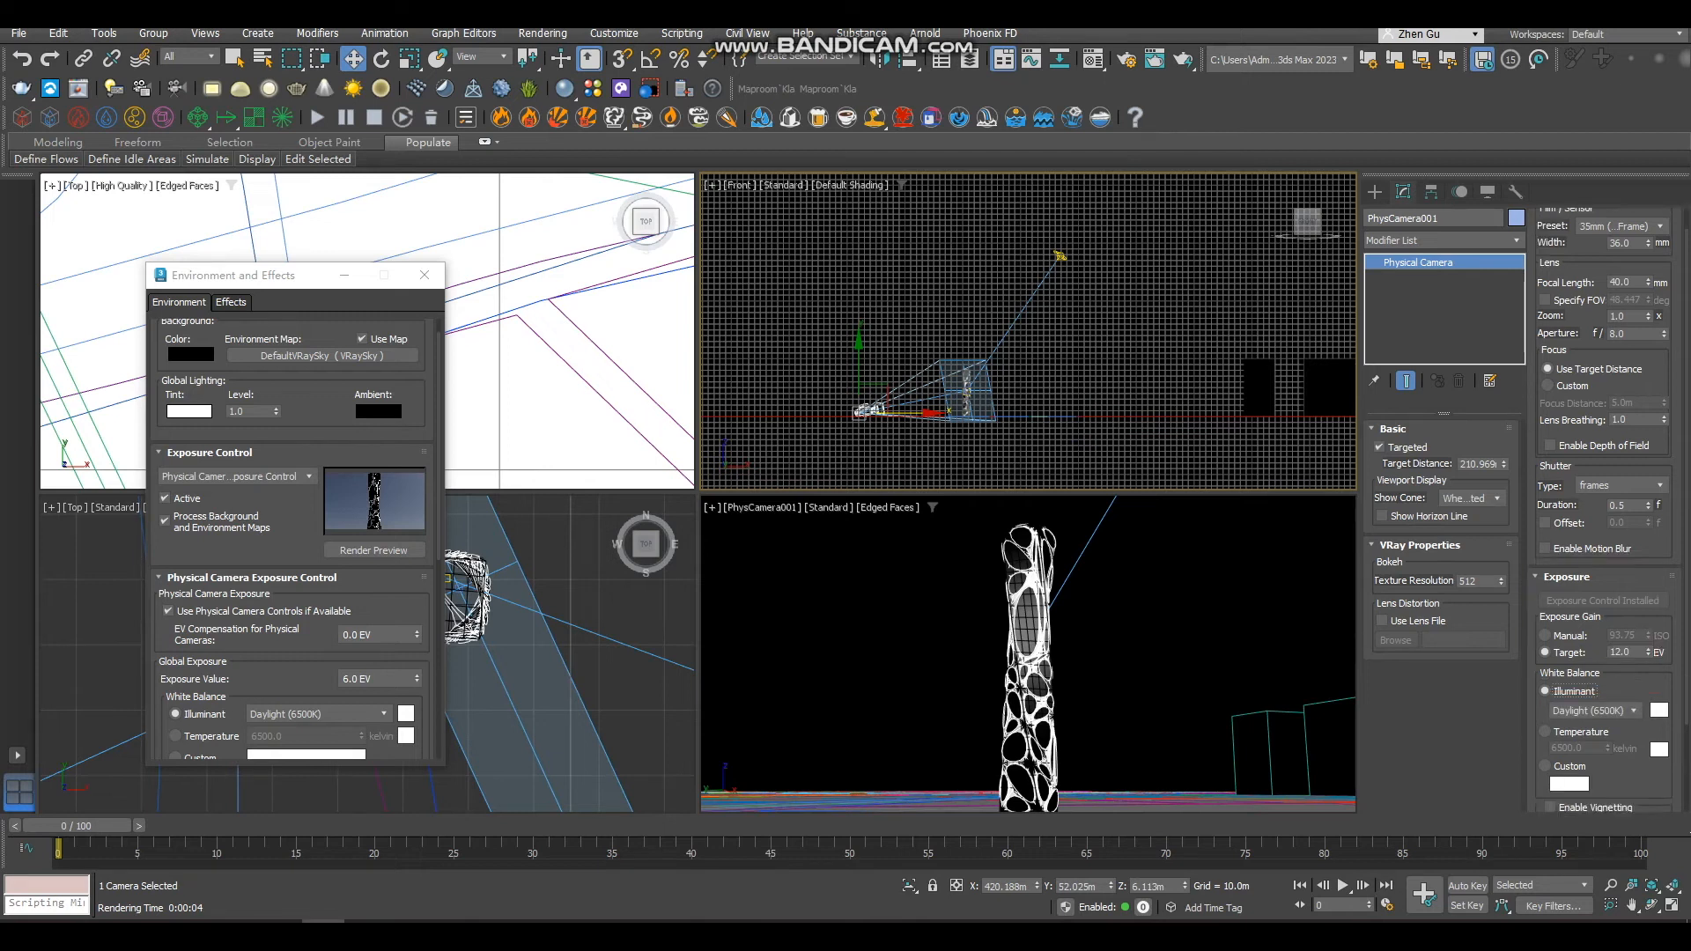
pyautogui.click(1544, 740)
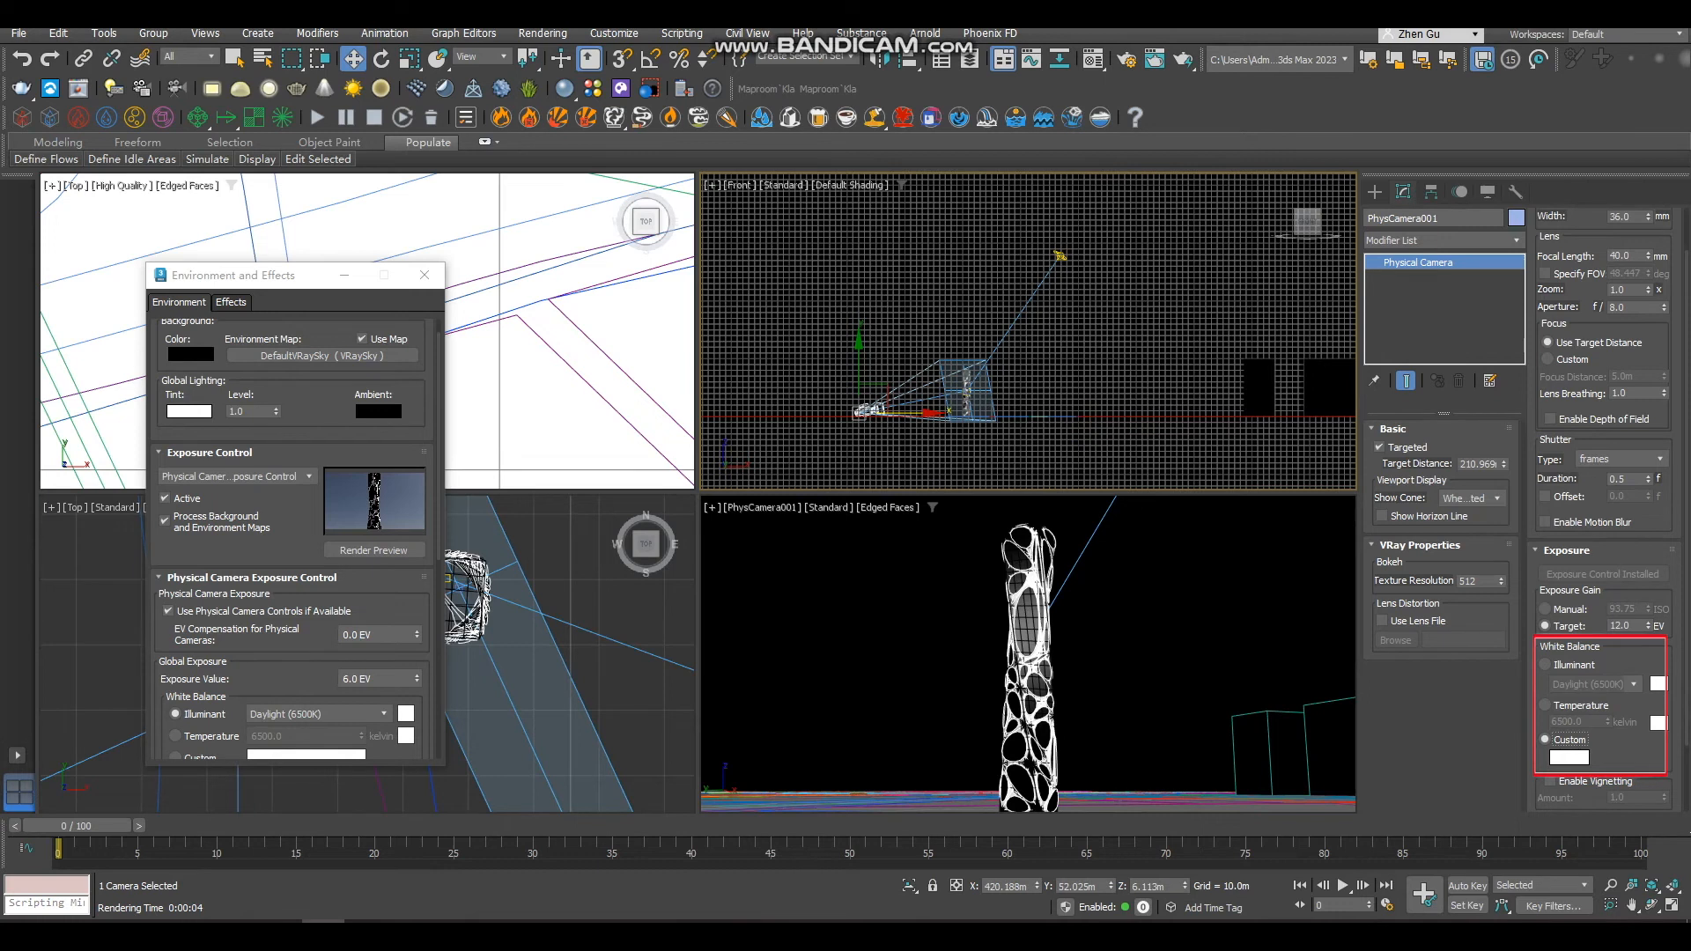
pyautogui.scroll(-3, 1602, 511)
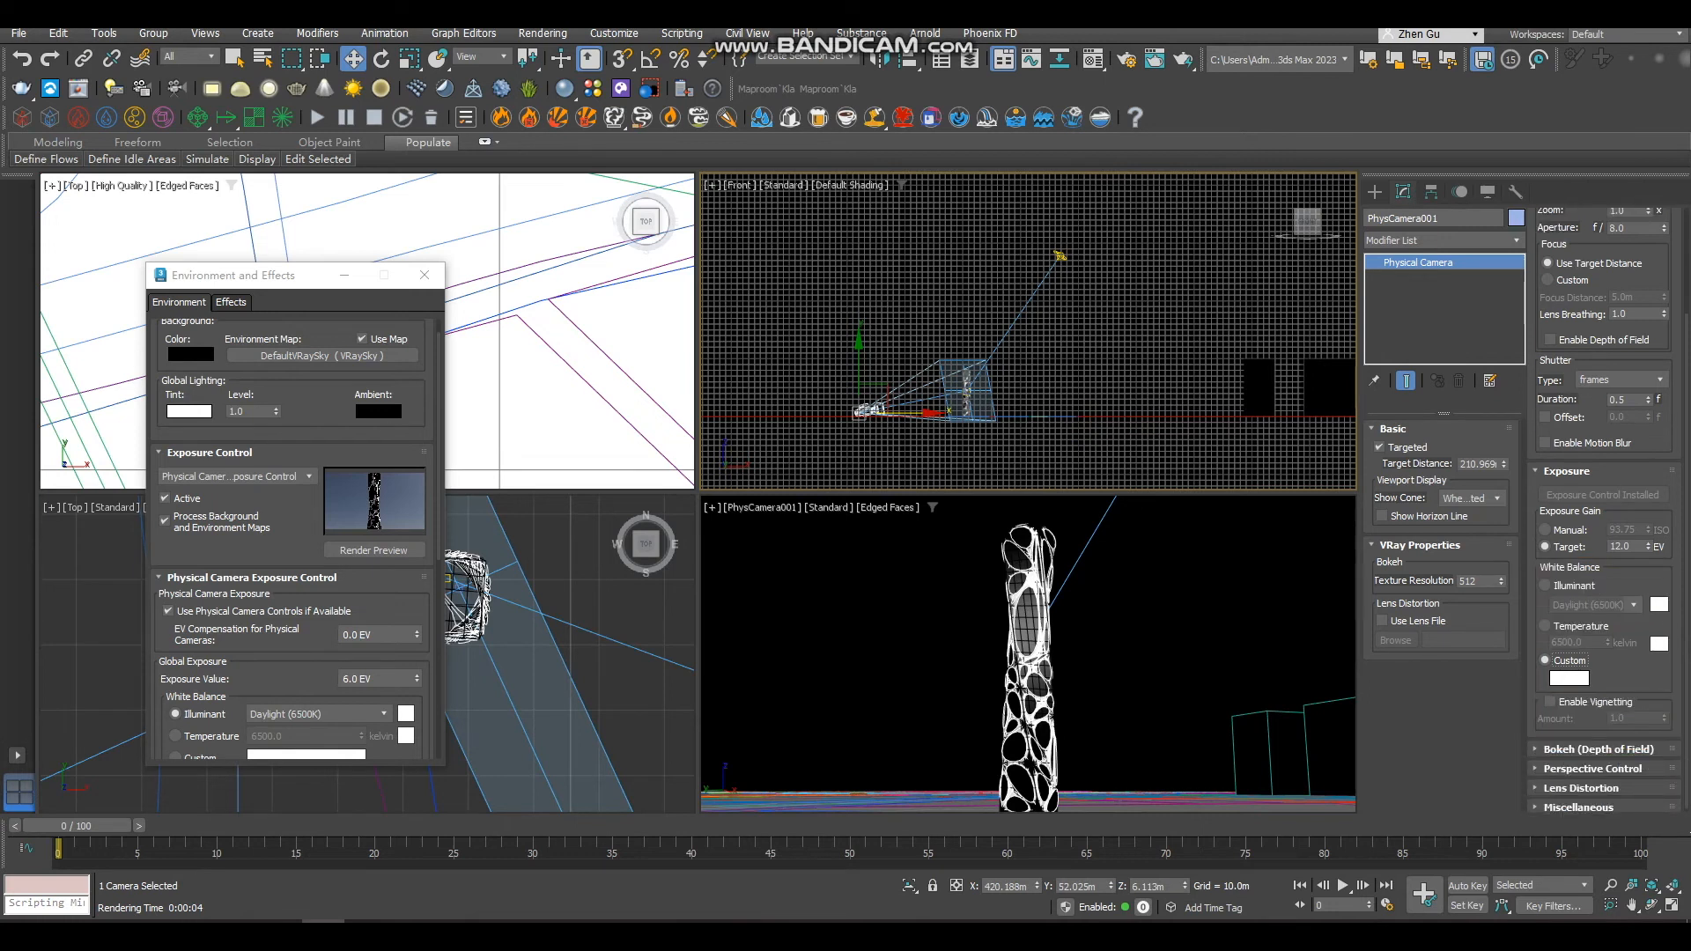
pyautogui.moveTo(1634, 547); pyautogui.dragTo(1578, 547)
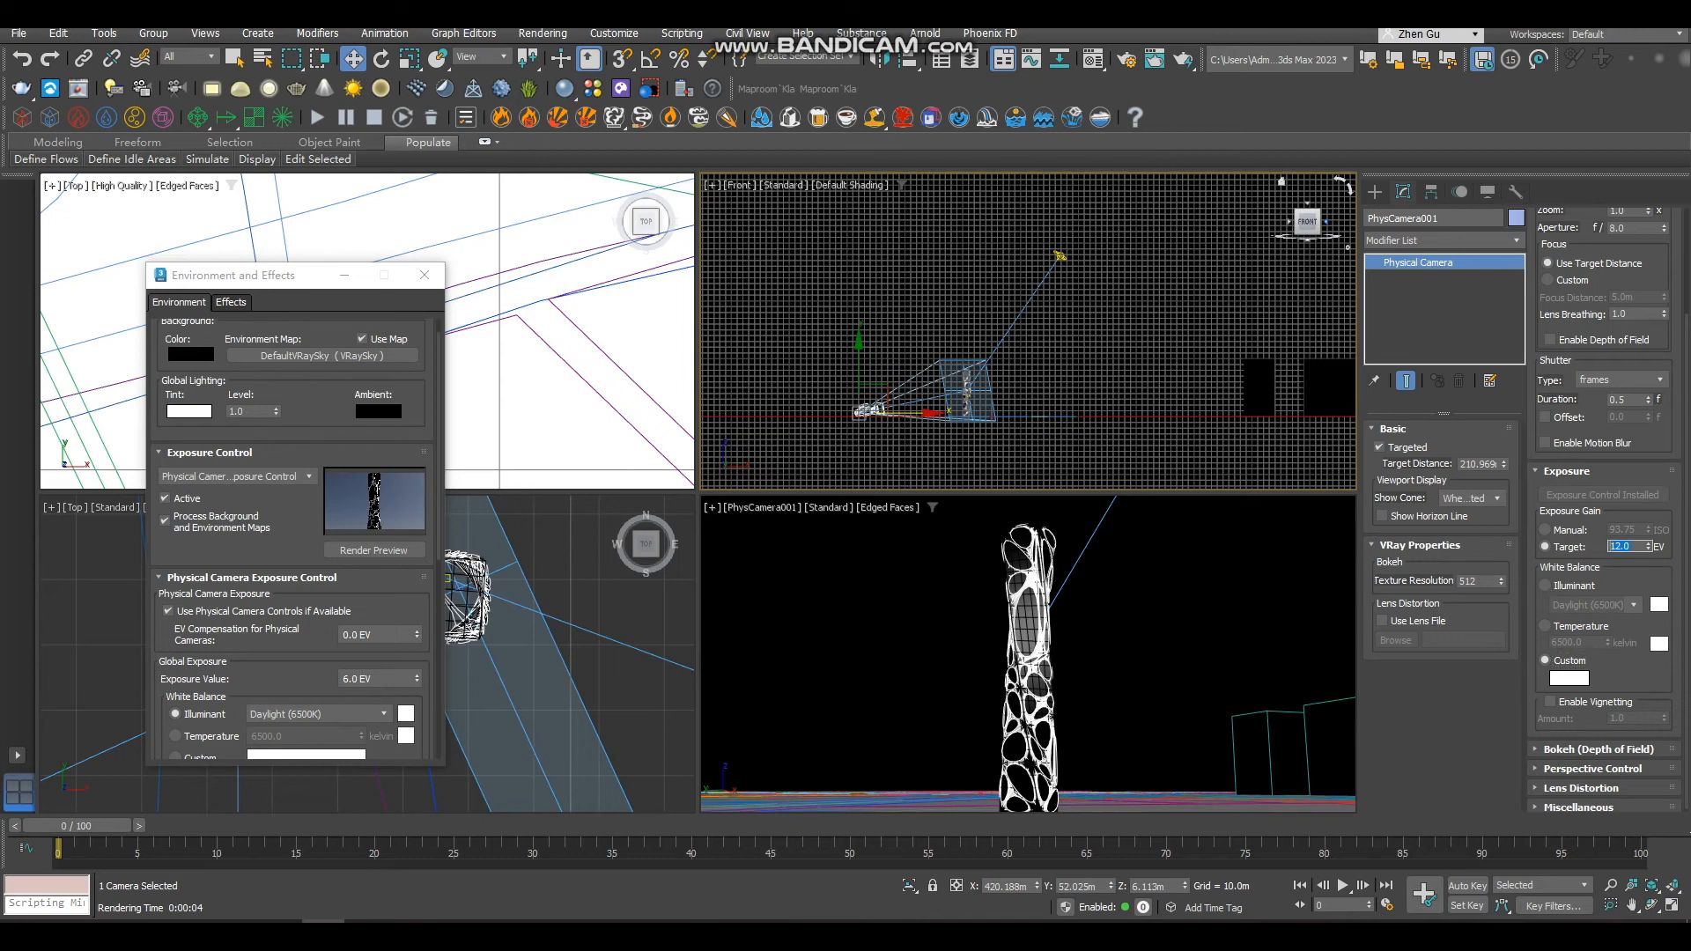
pyautogui.write('10')
pyautogui.hotkey('shift', 'q')
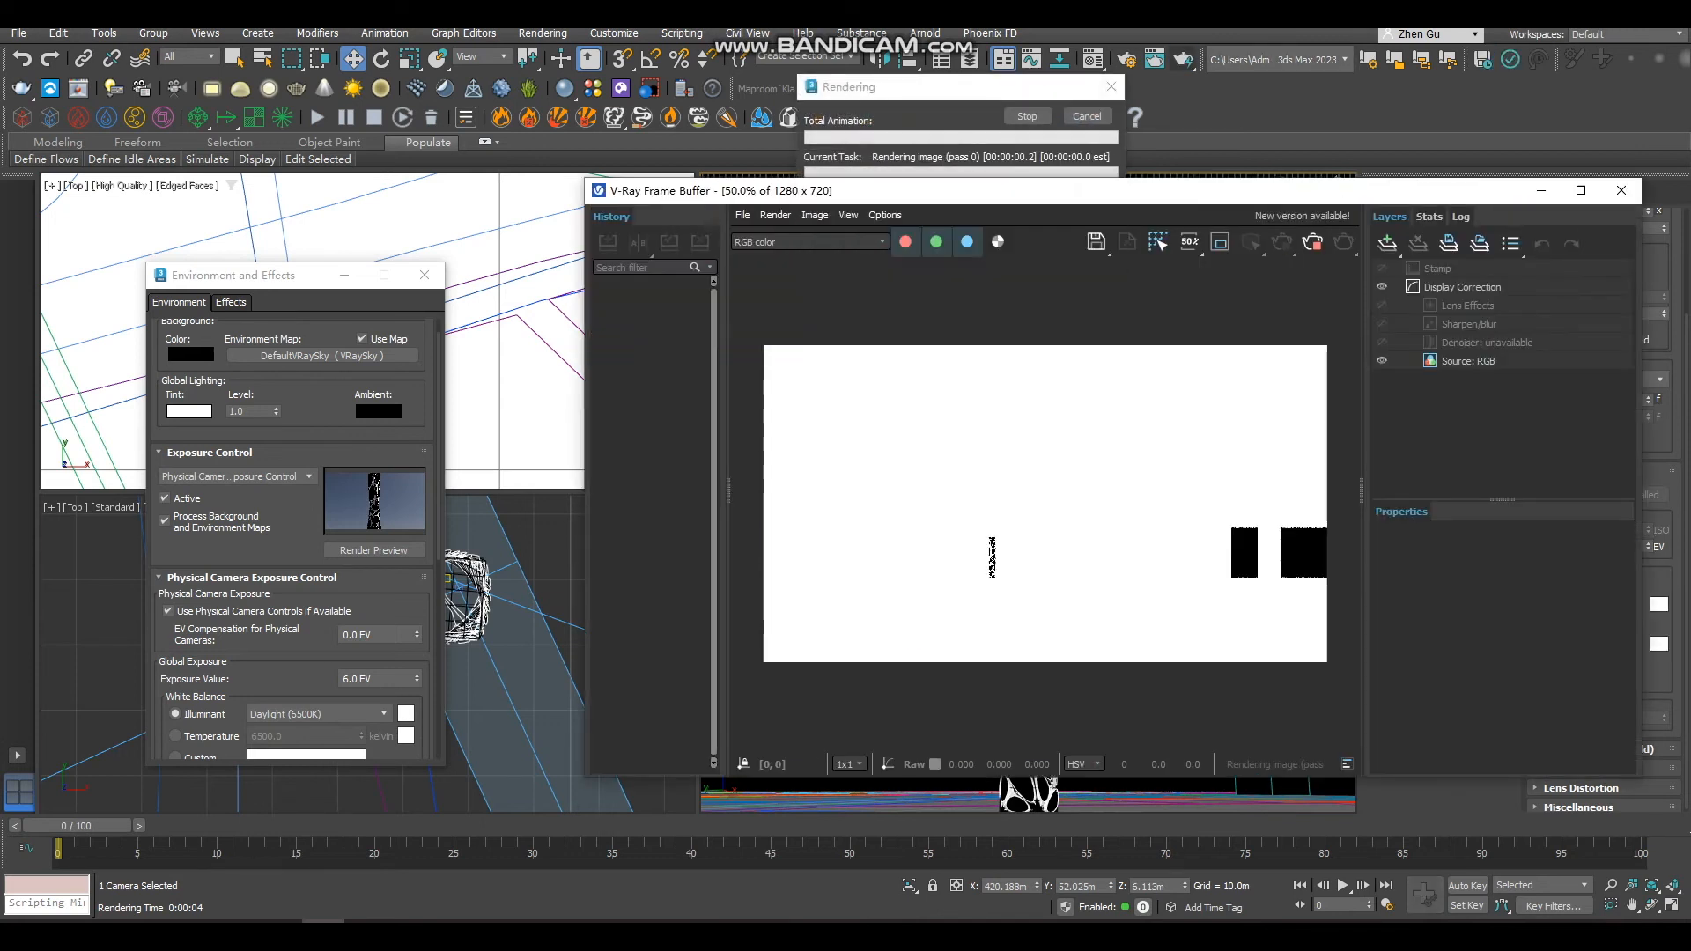
pyautogui.click(1621, 190)
pyautogui.click(1087, 116)
# Render the PhysCamera001 view with physical camera exposure and examine the tower and sky in the maximized frame buffer.
pyautogui.click(1166, 621)
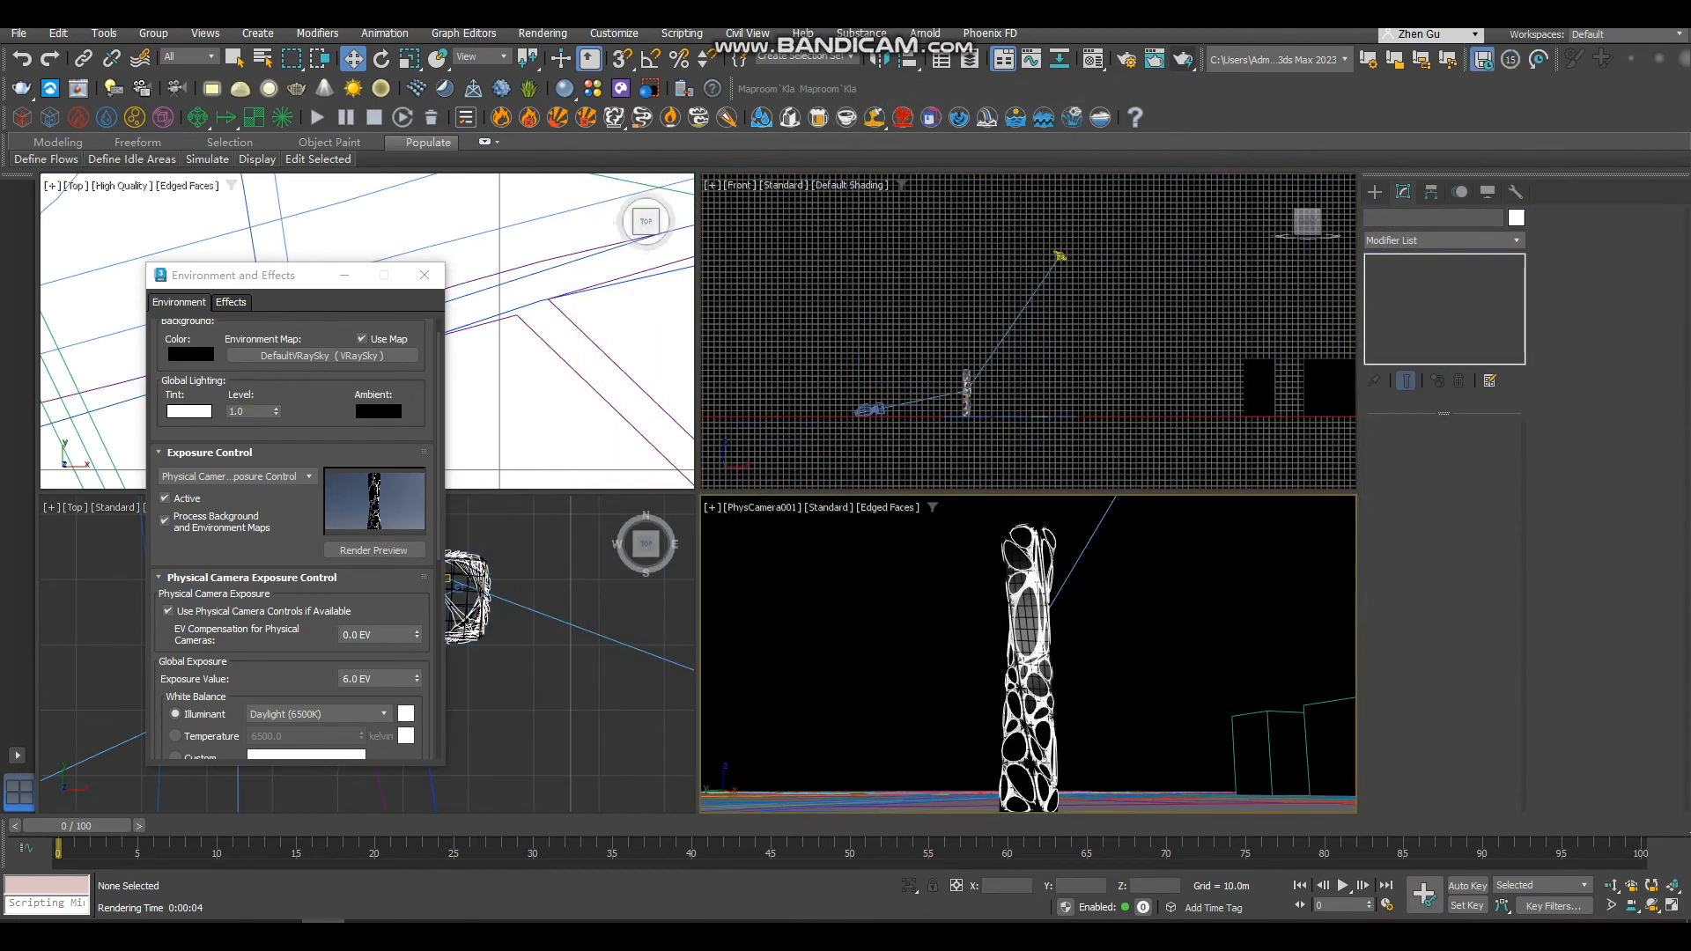
pyautogui.click(1183, 59)
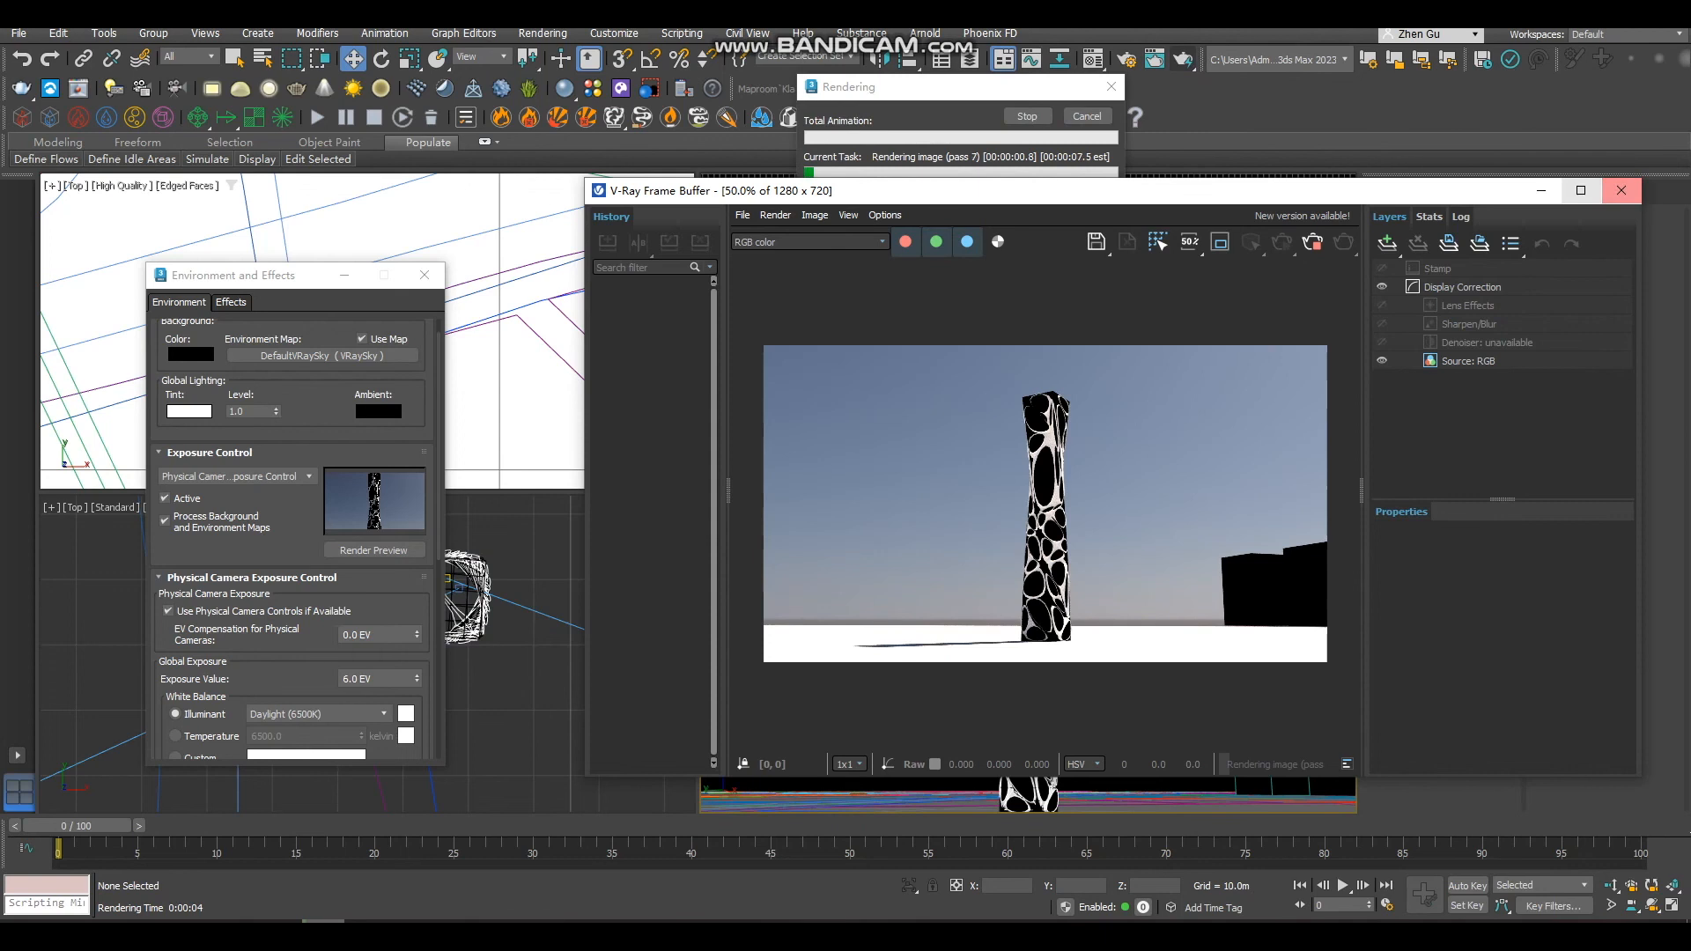
pyautogui.click(1581, 190)
pyautogui.scroll(2, 772, 504)
pyautogui.scroll(-1, 775, 511)
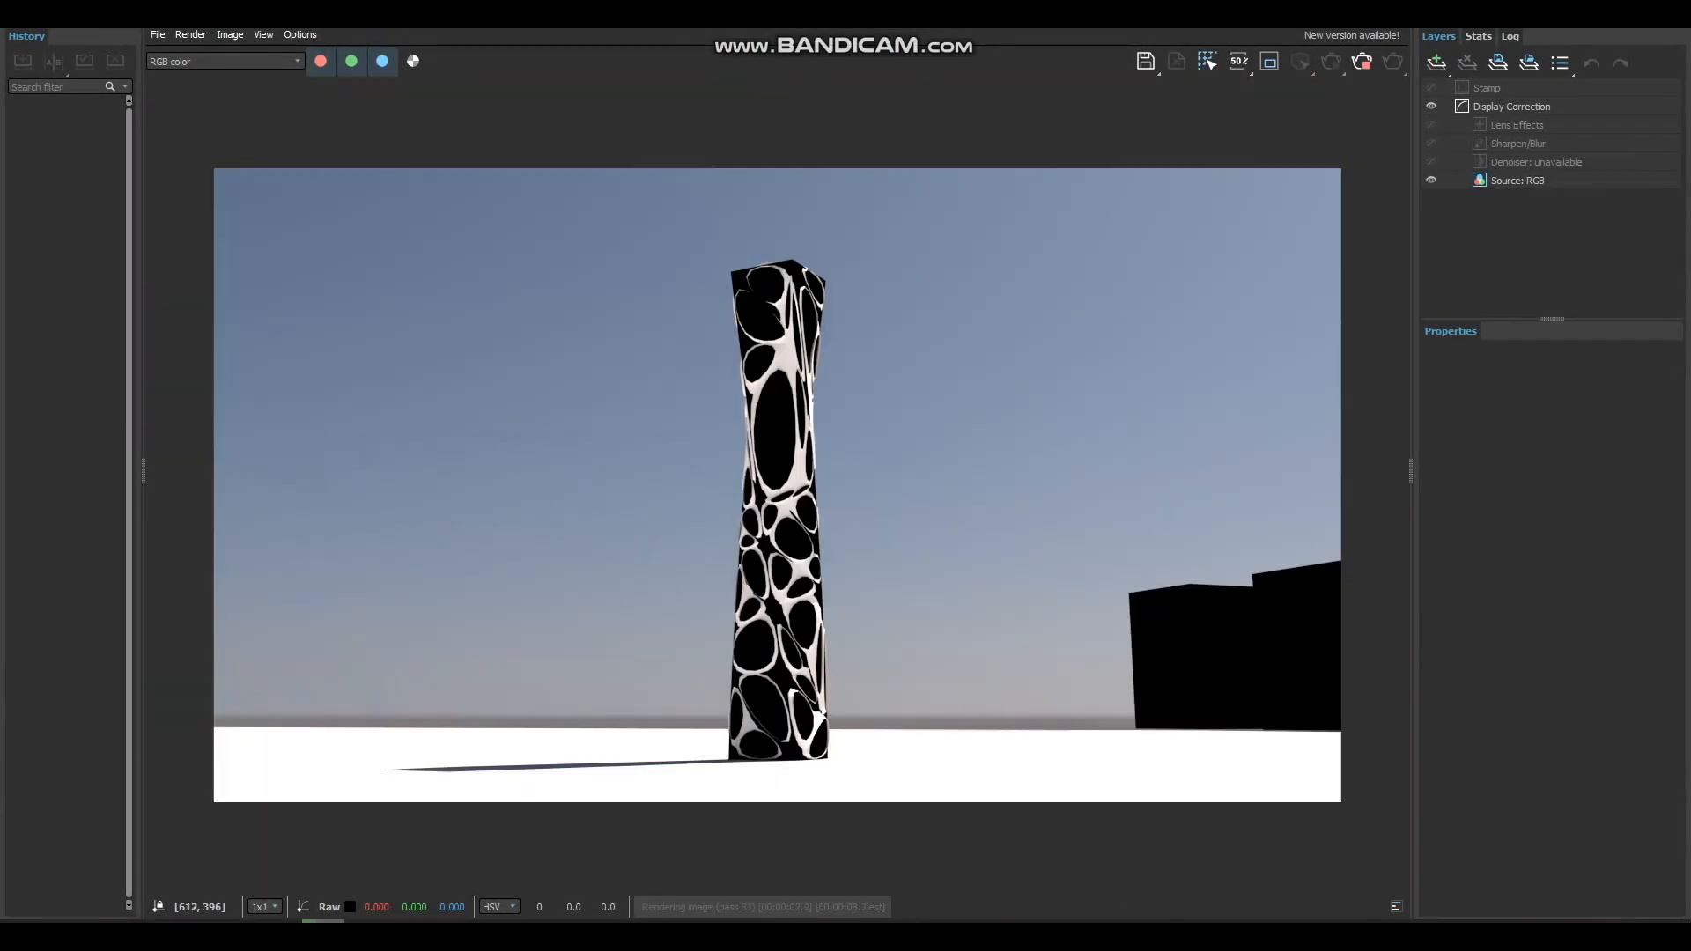